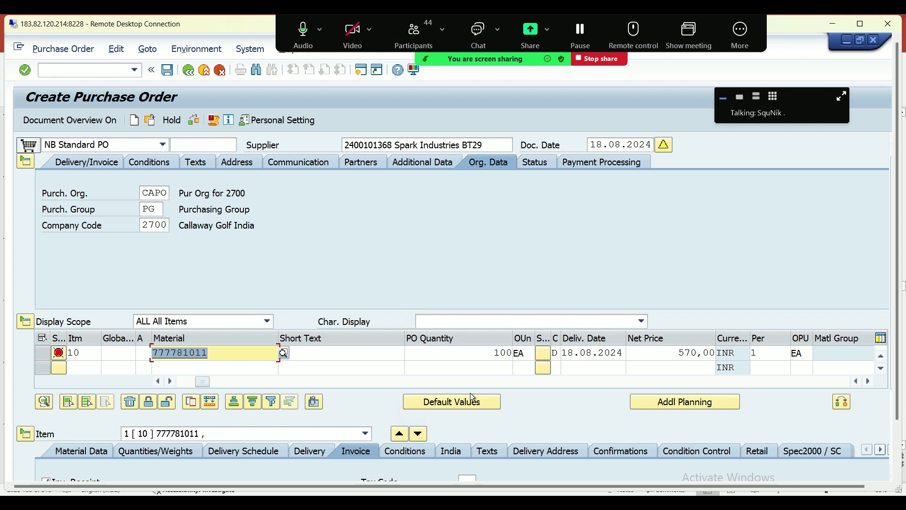
- Replace the material of purchase order item 10 with 777781116
{"action": "left_click_drag", "start_coordinate": [205, 383], "coordinate": [170, 383]}
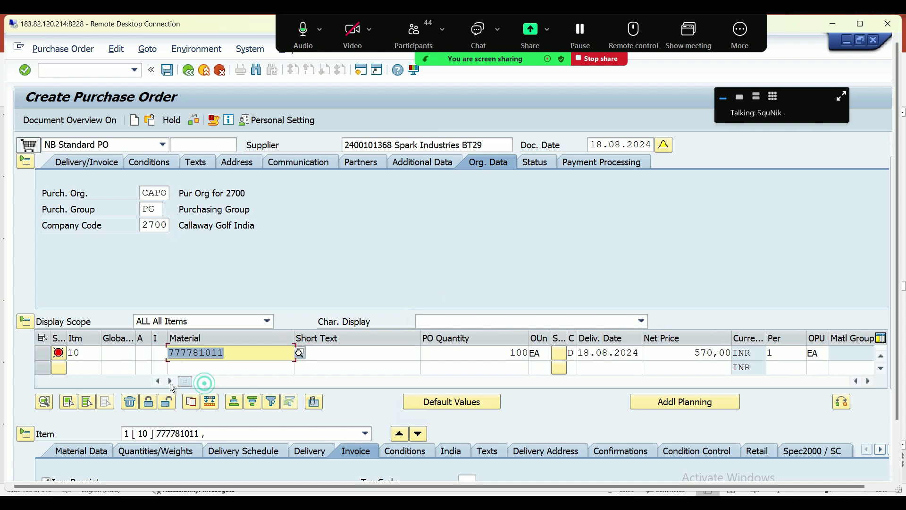
{"action": "left_click", "coordinate": [859, 23]}
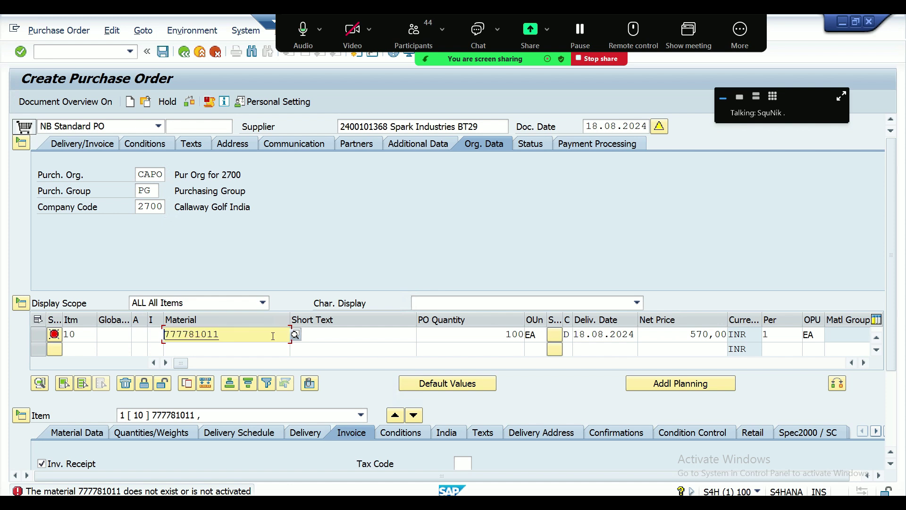
{"action": "left_click", "coordinate": [242, 336]}
{"action": "key", "text": "BackSpace"}
{"action": "key", "text": "BackSpace"}
{"action": "key", "text": "BackSpace"}
{"action": "key", "text": "BackSpace"}
{"action": "key", "text": "BackSpace"}
{"action": "key", "text": "BackSpace"}
{"action": "key", "text": "BackSpace"}
{"action": "key", "text": "BackSpace"}
{"action": "key", "text": "BackSpace"}
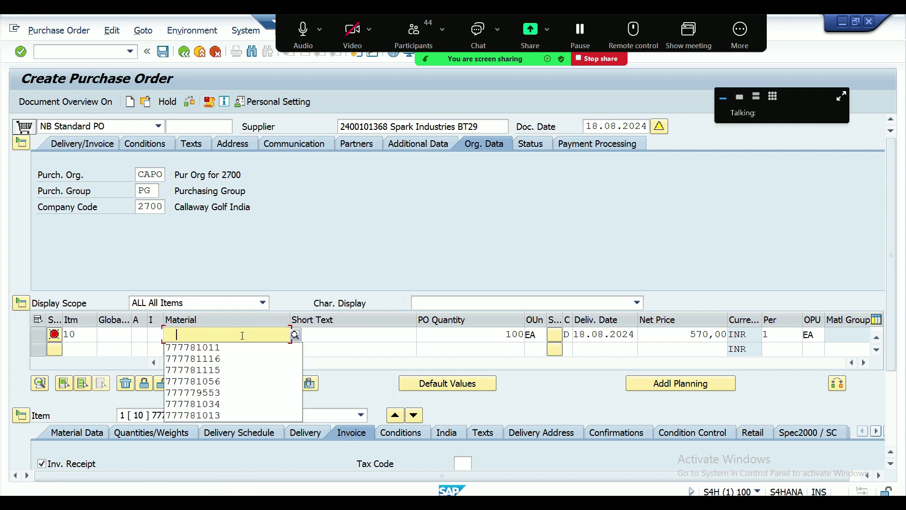
{"action": "key", "text": "Down"}
{"action": "key", "text": "Down"}
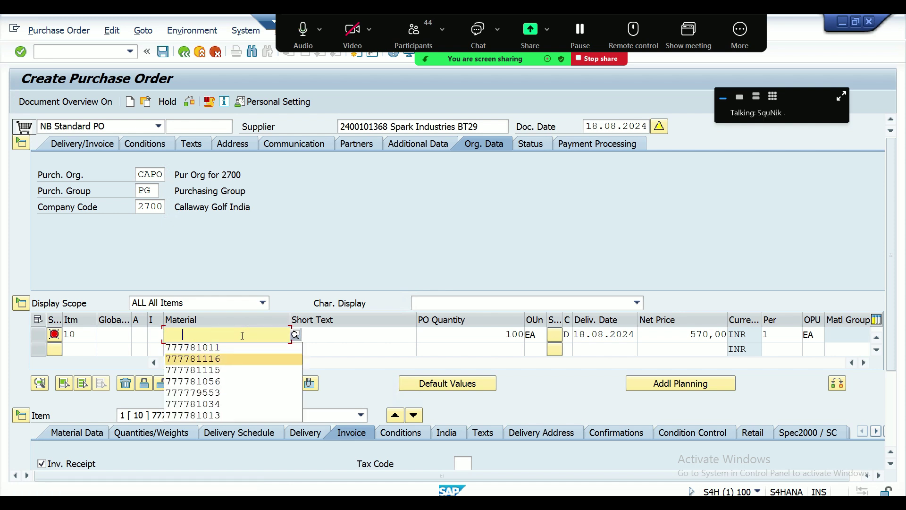
{"action": "key", "text": "Return"}
{"action": "key", "text": "Return"}
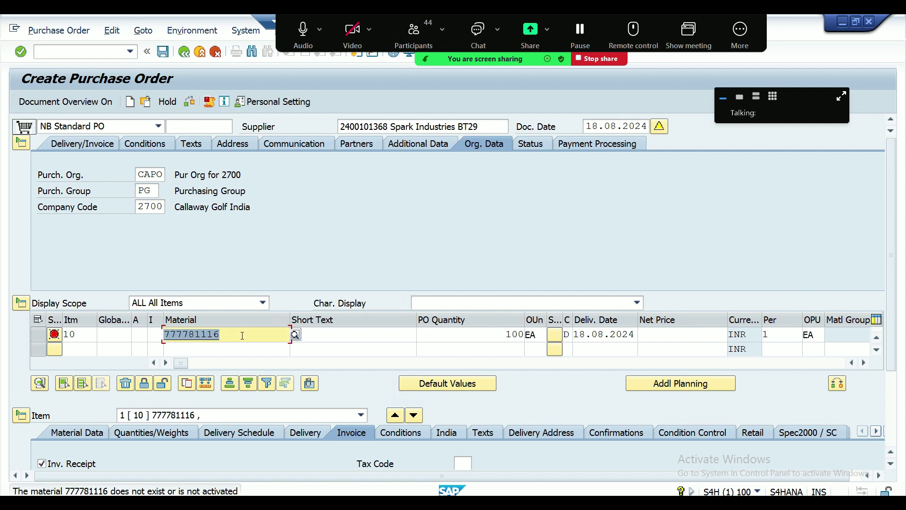
- Search for plant materials in plant CAPL whose description matches *BT29*
{"action": "left_click", "coordinate": [295, 334]}
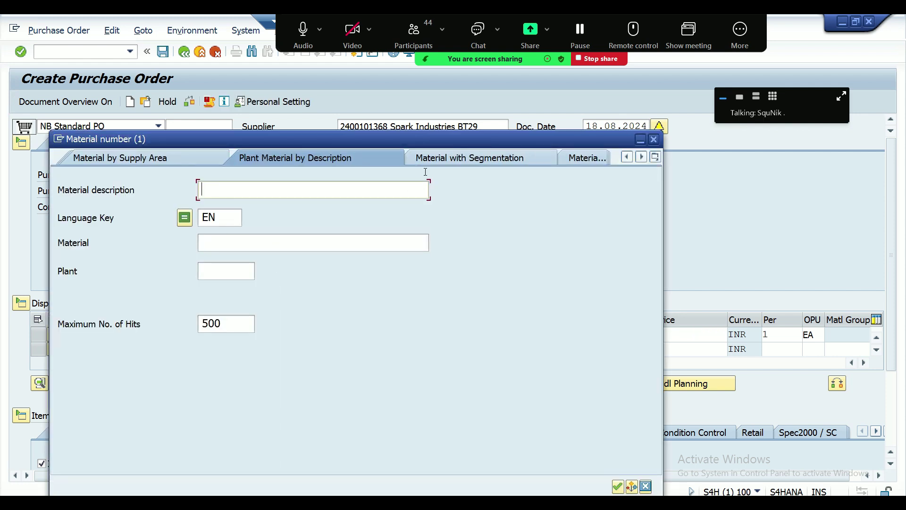
{"action": "left_click", "coordinate": [221, 267]}
{"action": "type", "text": "CAPL"}
{"action": "left_click", "coordinate": [234, 185]}
{"action": "type", "text": "*"}
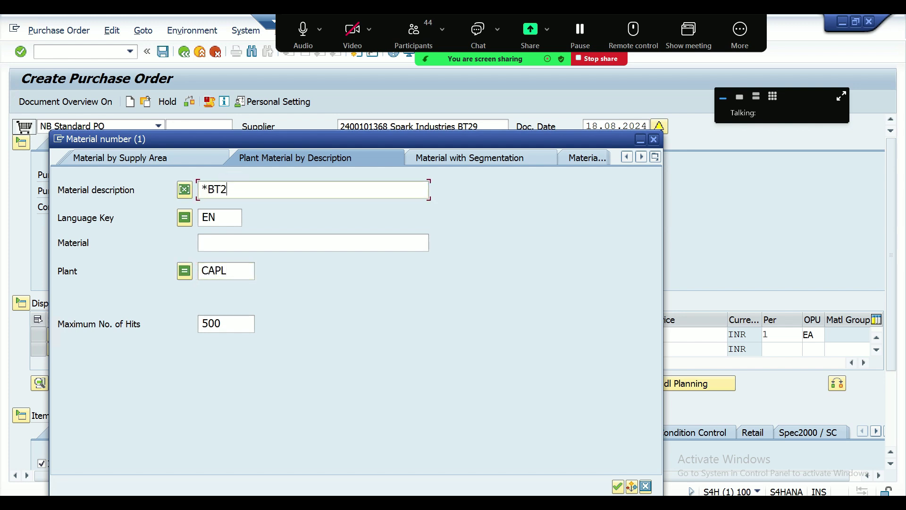
{"action": "key", "text": "Return"}
{"action": "key", "text": "Return"}
- Check the item name on the PowerPoint invoice slide, search CAPL materials by the description *Ignition*, and close the results without choosing one
{"action": "double_click", "coordinate": [234, 185]}
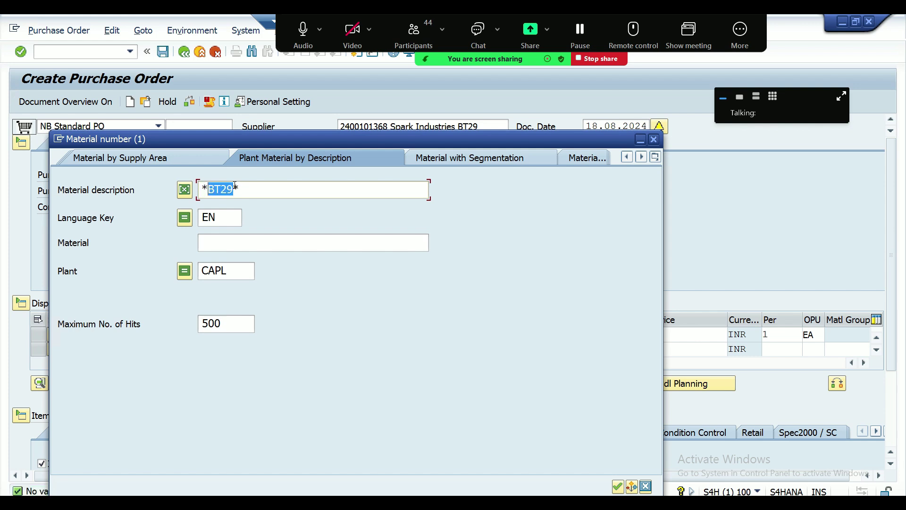
{"action": "key", "text": "BackSpace"}
{"action": "left_click_drag", "start_coordinate": [733, 18], "coordinate": [716, 70]}
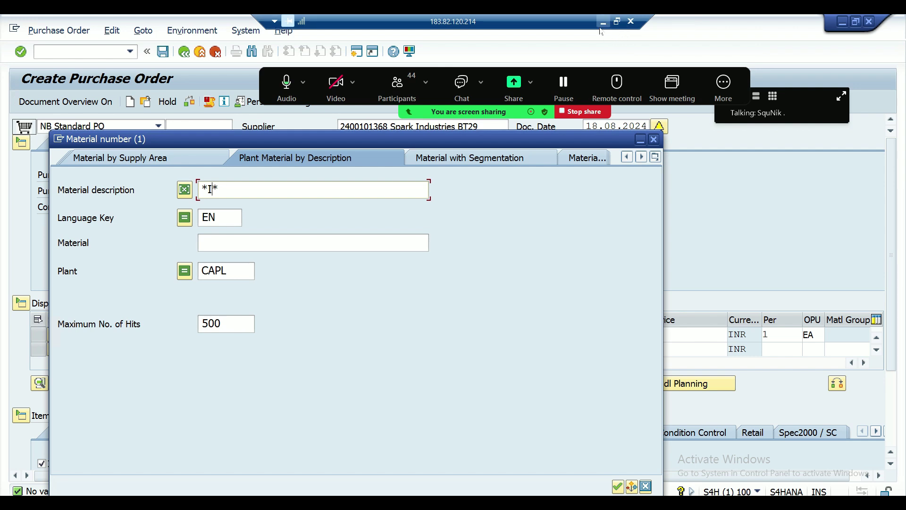
{"action": "left_click", "coordinate": [613, 22]}
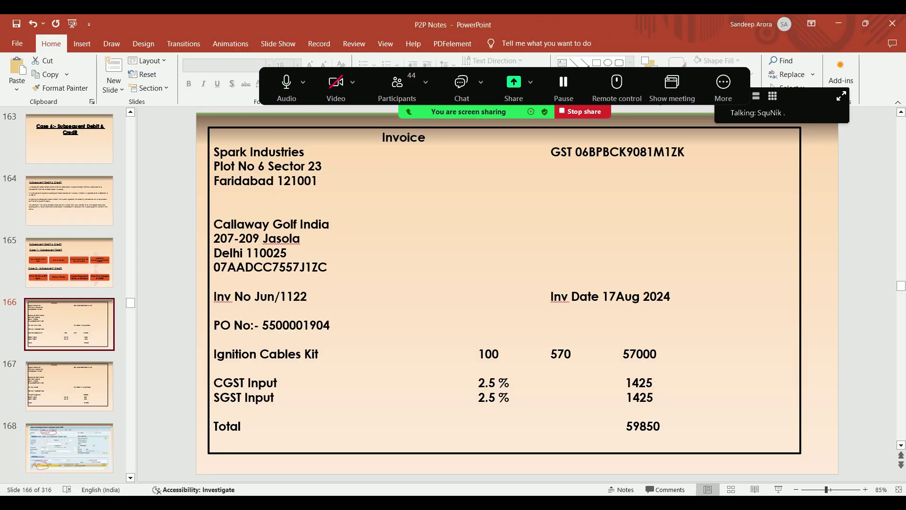
{"action": "left_click", "coordinate": [534, 465]}
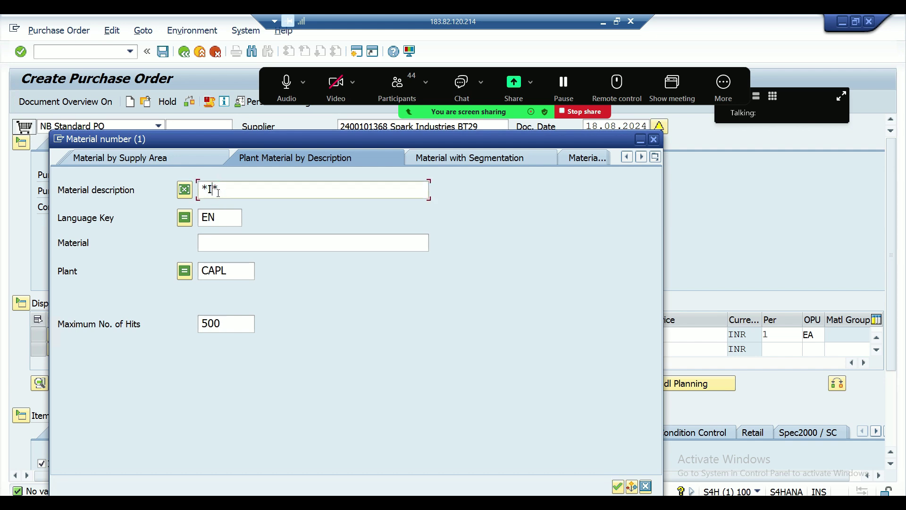
{"action": "type", "text": "gnition"}
{"action": "key", "text": "Return"}
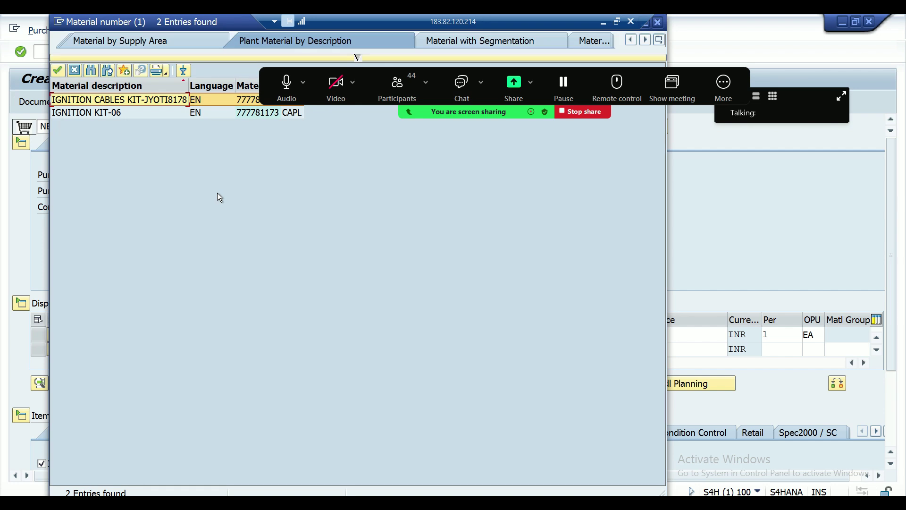
{"action": "key", "text": "Up"}
{"action": "left_click_drag", "start_coordinate": [205, 22], "coordinate": [244, 177]}
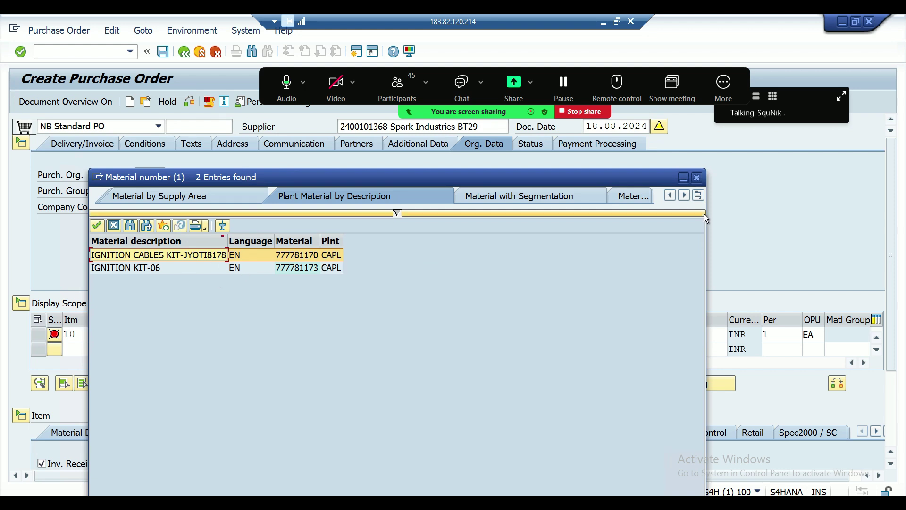
{"action": "left_click", "coordinate": [697, 178]}
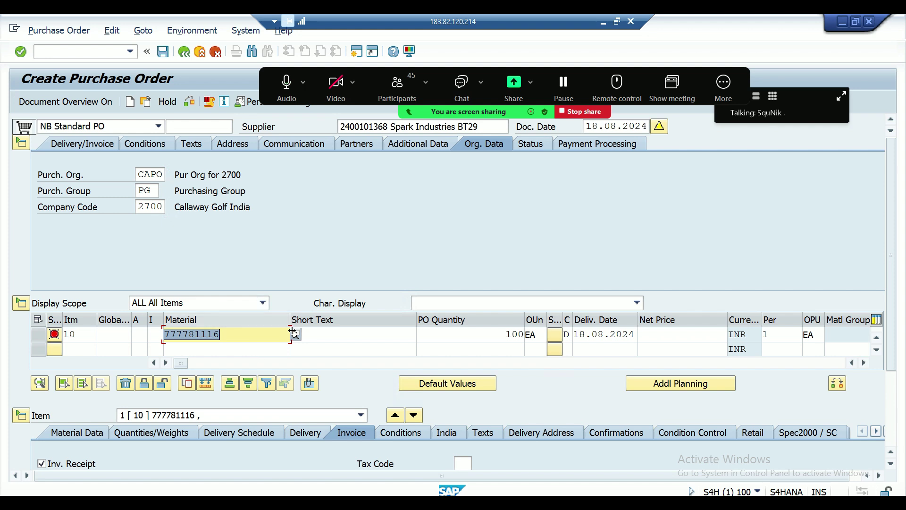
- Start the material creation transaction with /nmm01 and set the industry sector to 1 Retail
{"action": "left_click", "coordinate": [47, 53]}
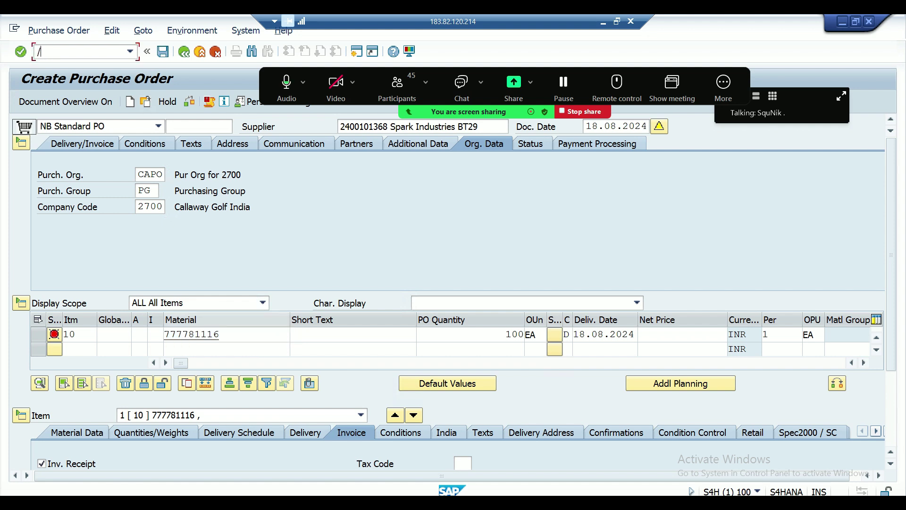
{"action": "type", "text": "/nmm01"}
{"action": "key", "text": "Return"}
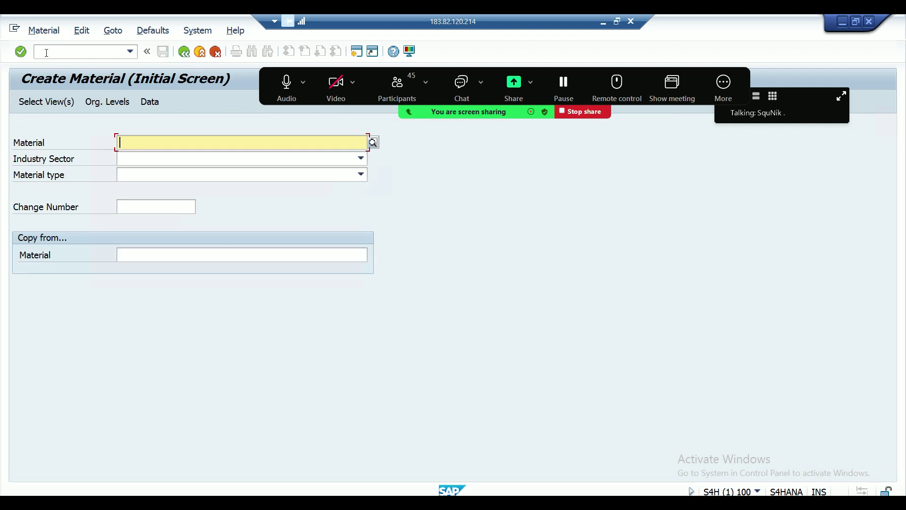
{"action": "key", "text": "Tab"}
{"action": "key", "text": "F4"}
{"action": "key", "text": "Down"}
{"action": "key", "text": "Down"}
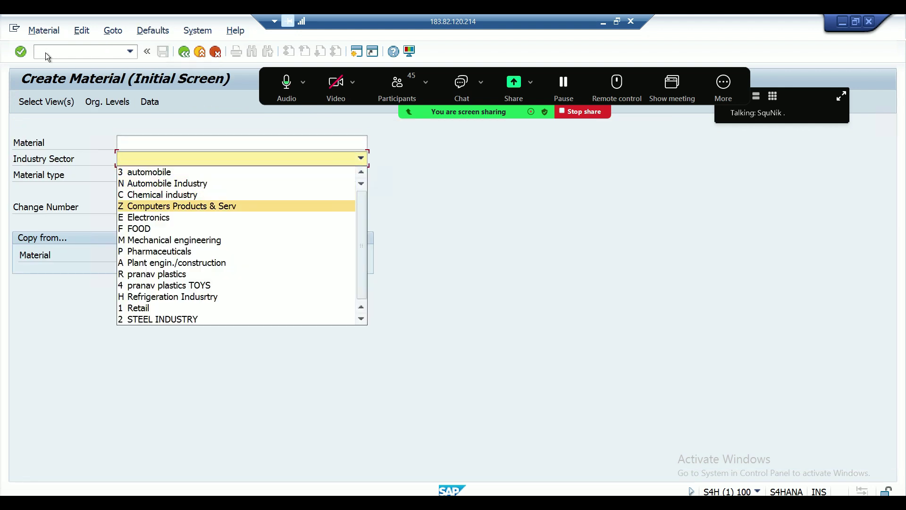
{"action": "key", "text": "1"}
{"action": "key", "text": "Return"}
- Set the material type to CFIN Callaway Golf Finished Go and continue to the view selection
{"action": "key", "text": "Tab"}
{"action": "key", "text": "F4"}
{"action": "key", "text": "Down"}
{"action": "key", "text": "Down"}
{"action": "key", "text": "Down"}
{"action": "key", "text": "Down"}
{"action": "key", "text": "Down"}
{"action": "key", "text": "Down"}
{"action": "key", "text": "Down"}
{"action": "key", "text": "Down"}
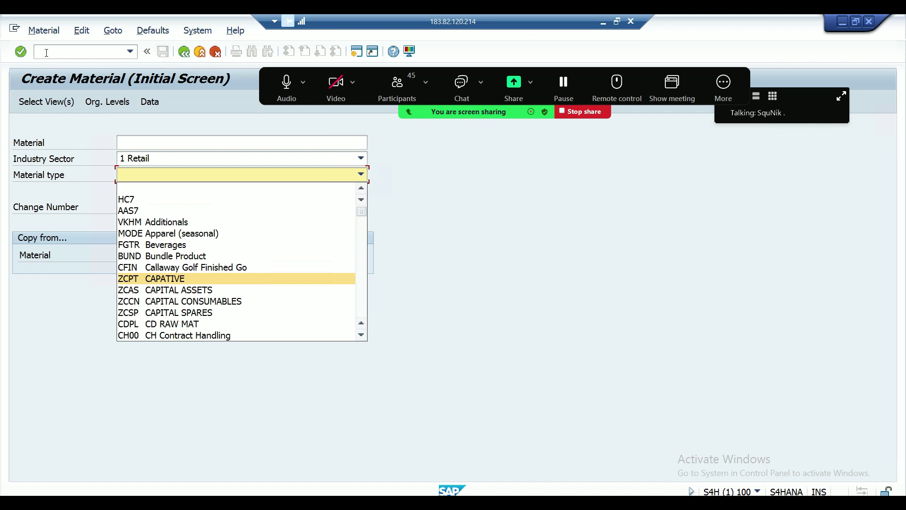
{"action": "key", "text": "Down"}
{"action": "key", "text": "Down"}
{"action": "key", "text": "Down"}
{"action": "key", "text": "Down"}
{"action": "key", "text": "Down"}
{"action": "key", "text": "Down"}
{"action": "key", "text": "Down"}
{"action": "key", "text": "Down"}
{"action": "key", "text": "Down"}
{"action": "key", "text": "Down"}
{"action": "key", "text": "Down"}
{"action": "key", "text": "Down"}
{"action": "key", "text": "Down"}
{"action": "key", "text": "Down"}
{"action": "key", "text": "Down"}
{"action": "key", "text": "Down"}
{"action": "key", "text": "Down"}
{"action": "key", "text": "Down"}
{"action": "key", "text": "Down"}
{"action": "key", "text": "Down"}
{"action": "key", "text": "Down"}
{"action": "key", "text": "Down"}
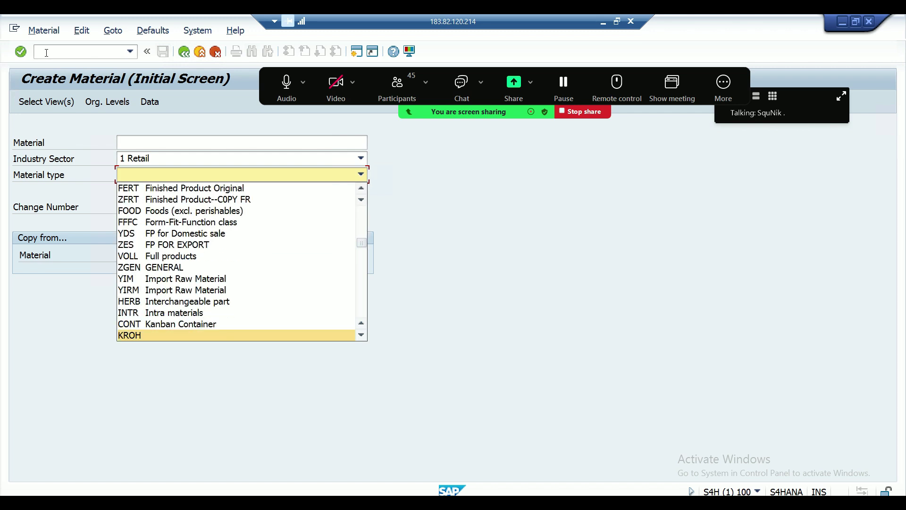
{"action": "key", "text": "c"}
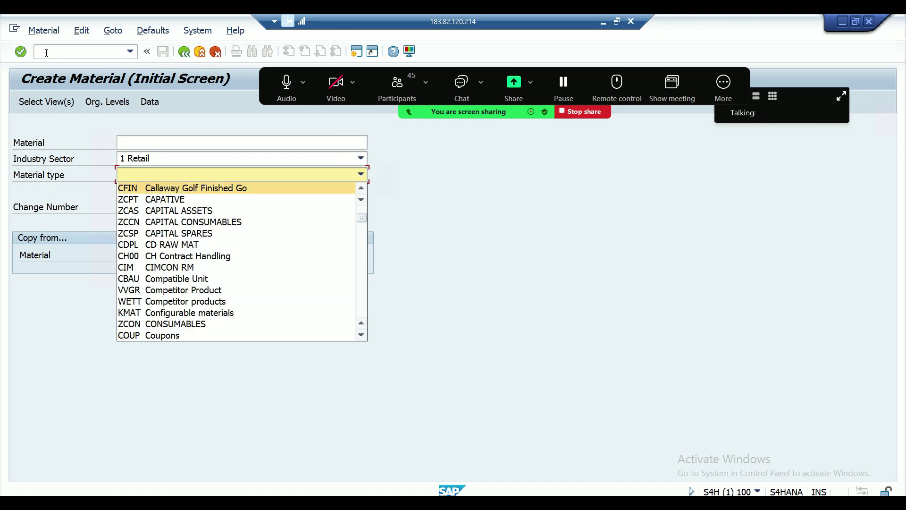
{"action": "key", "text": "Return"}
{"action": "key", "text": "Return"}
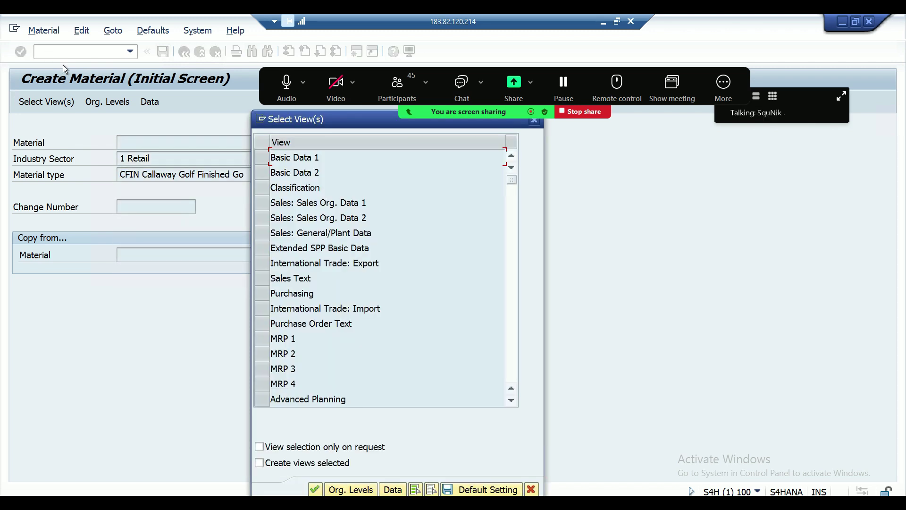
- Select the views Basic Data 1 and 2, Purchasing, General Plant Data / Storage 1 and 2, and Accounting 1, and confirm
{"action": "left_click", "coordinate": [265, 158]}
{"action": "left_click", "coordinate": [263, 172]}
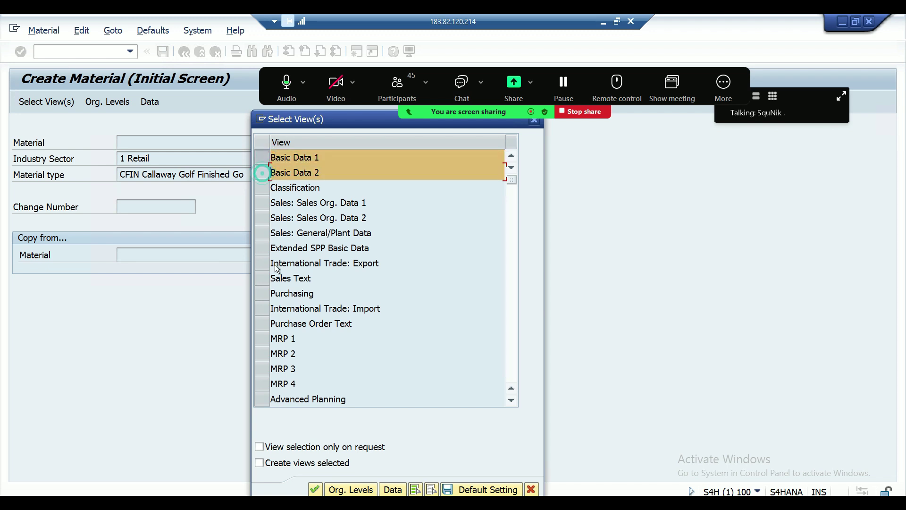
{"action": "left_click", "coordinate": [261, 293]}
{"action": "scroll", "coordinate": [260, 297], "scroll_direction": "down", "scroll_amount": 5}
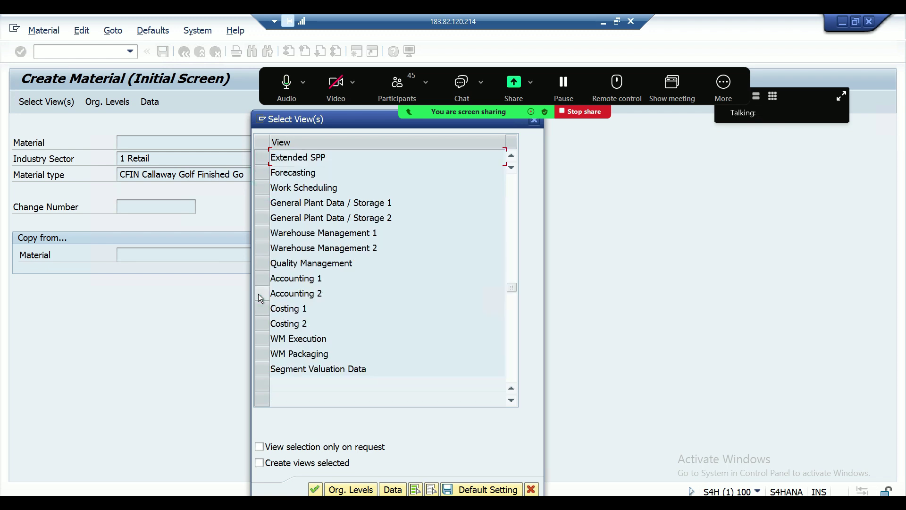
{"action": "left_click", "coordinate": [262, 202]}
{"action": "left_click", "coordinate": [261, 218]}
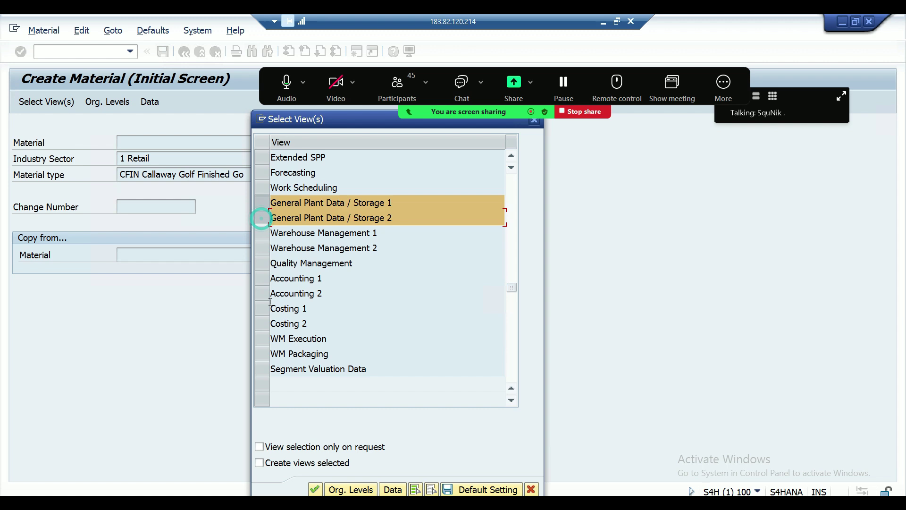
{"action": "left_click", "coordinate": [262, 278]}
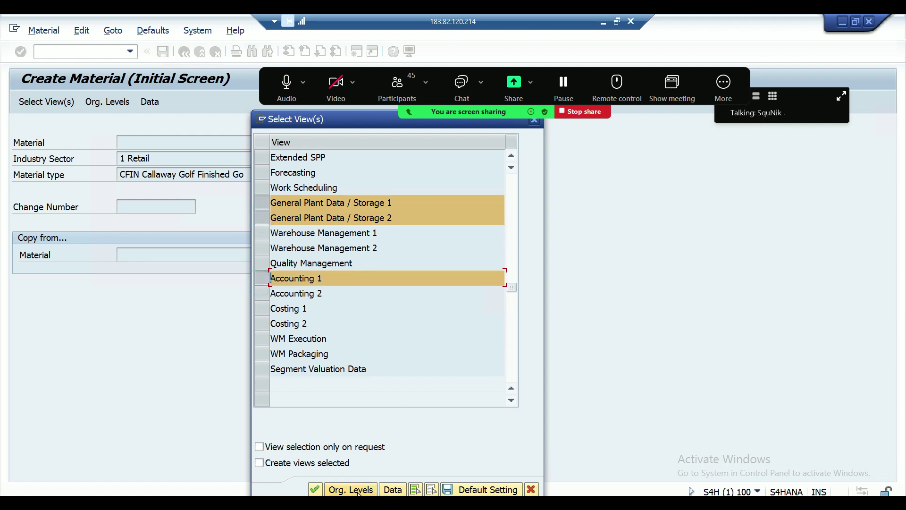
{"action": "left_click", "coordinate": [314, 490]}
- Set the organizational levels to plant CAPL and storage location HG
{"action": "type", "text": "CAPL"}
{"action": "key", "text": "Tab"}
{"action": "type", "text": "FG"}
{"action": "key", "text": "Return"}
- Fill in the basic data with description Ignition Cables Kit BT29, base unit of measure EA and material group HARD
{"action": "type", "text": "Ig"}
{"action": "key", "text": "Down"}
{"action": "key", "text": "Return"}
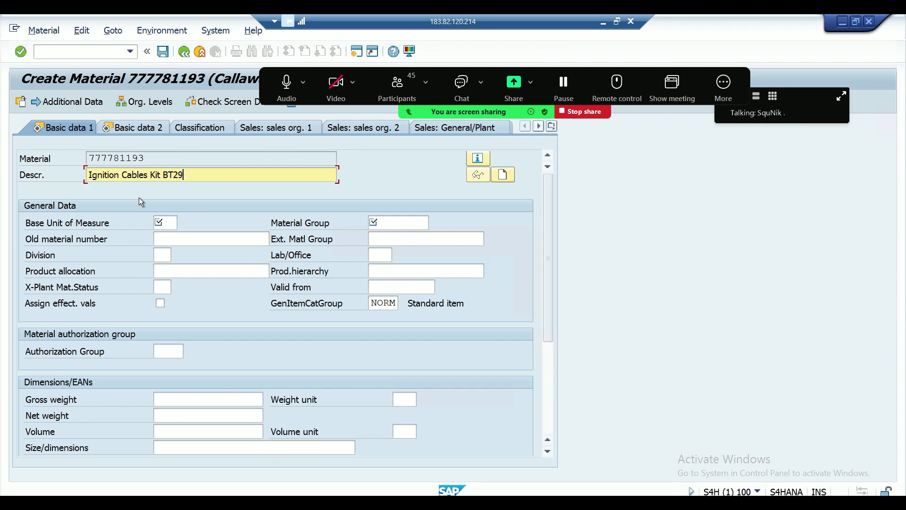
{"action": "left_click", "coordinate": [169, 217]}
{"action": "type", "text": "EA"}
{"action": "key", "text": "Tab"}
{"action": "type", "text": "HARD"}
{"action": "key", "text": "Return"}
{"action": "key", "text": "Return"}
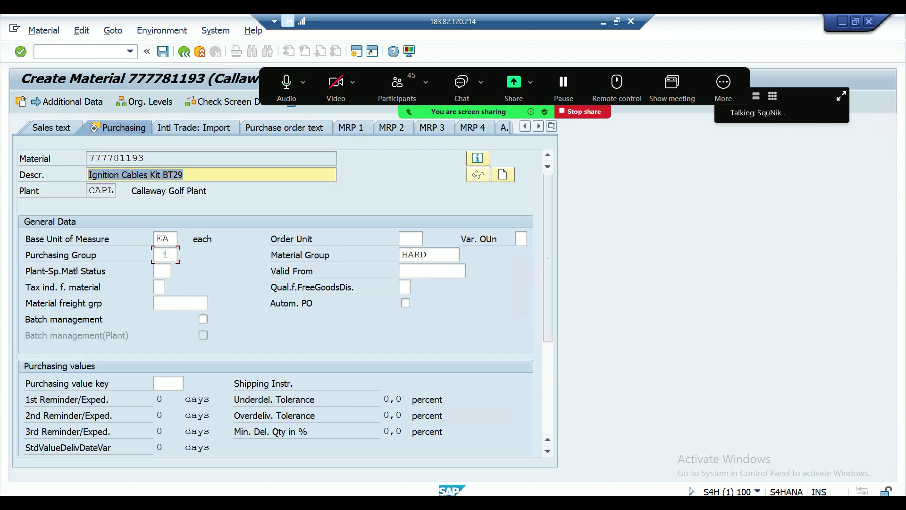
- Assign purchasing group PG and profit center HG to the new material
{"action": "left_click", "coordinate": [166, 253]}
{"action": "type", "text": "PG"}
{"action": "key", "text": "Return"}
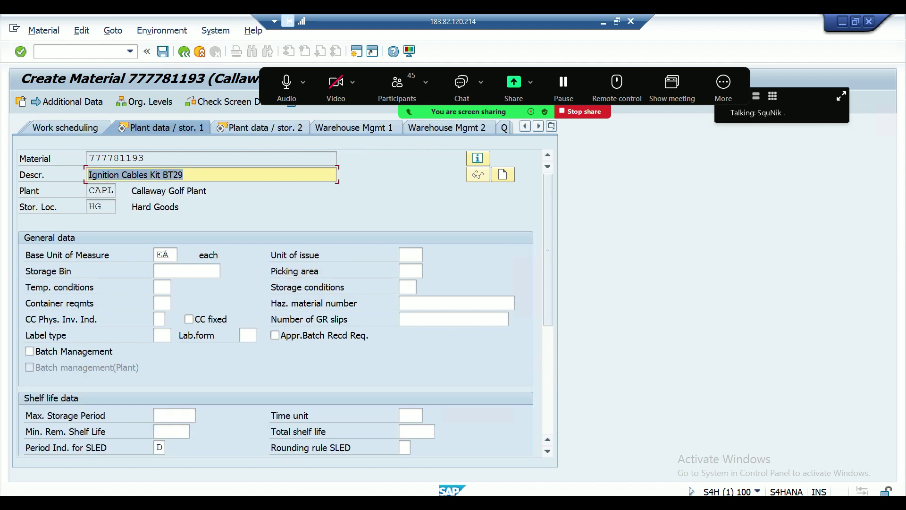
{"action": "key", "text": "Return"}
{"action": "key", "text": "Return"}
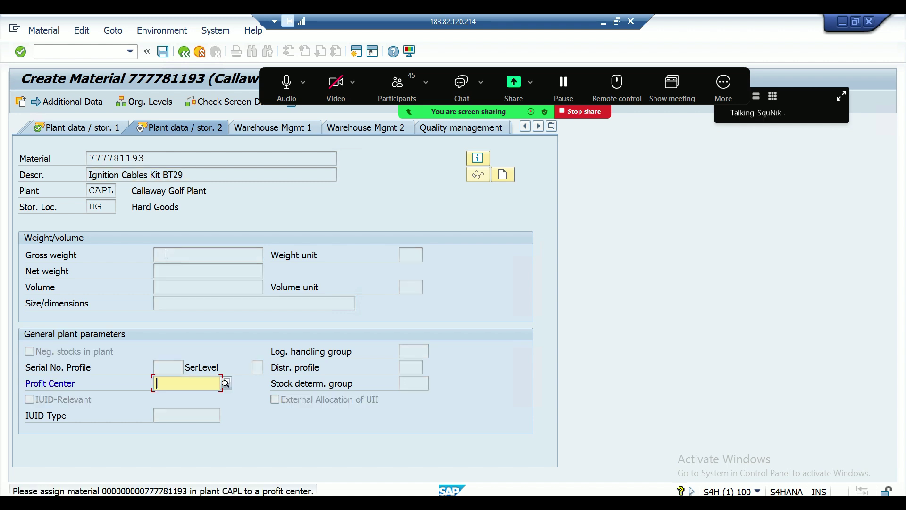
{"action": "type", "text": "HG"}
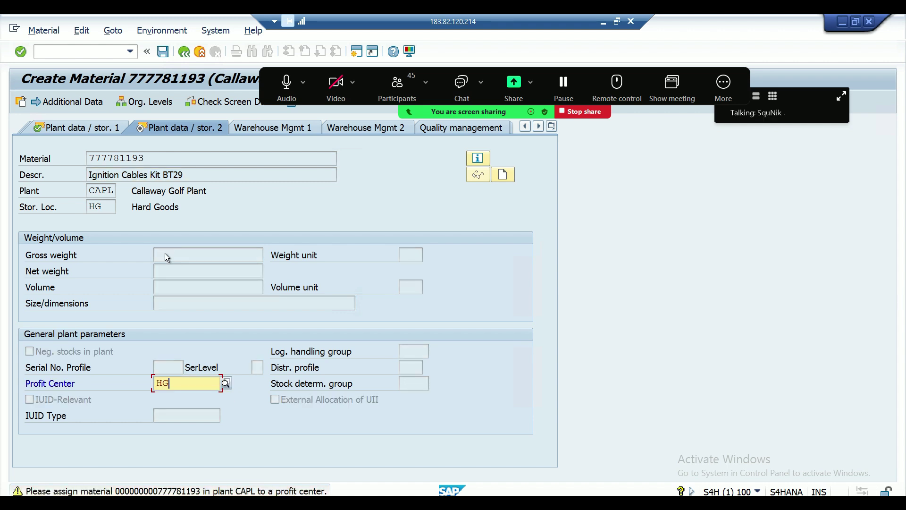
{"action": "key", "text": "Return"}
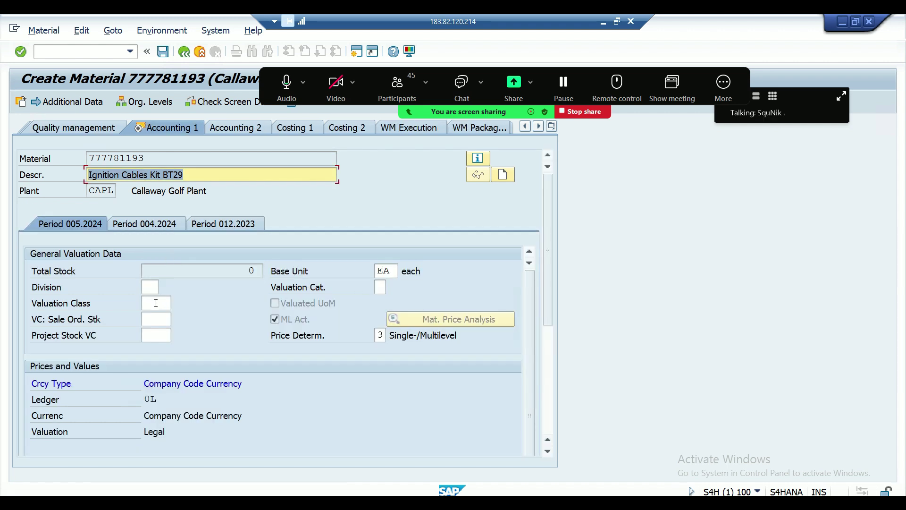
- Set valuation class 7920 and a standard price of 570 in the accounting data, and save the material
{"action": "left_click", "coordinate": [155, 303]}
{"action": "type", "text": "7920"}
{"action": "key", "text": "Tab"}
{"action": "key", "text": "Tab"}
{"action": "key", "text": "Return"}
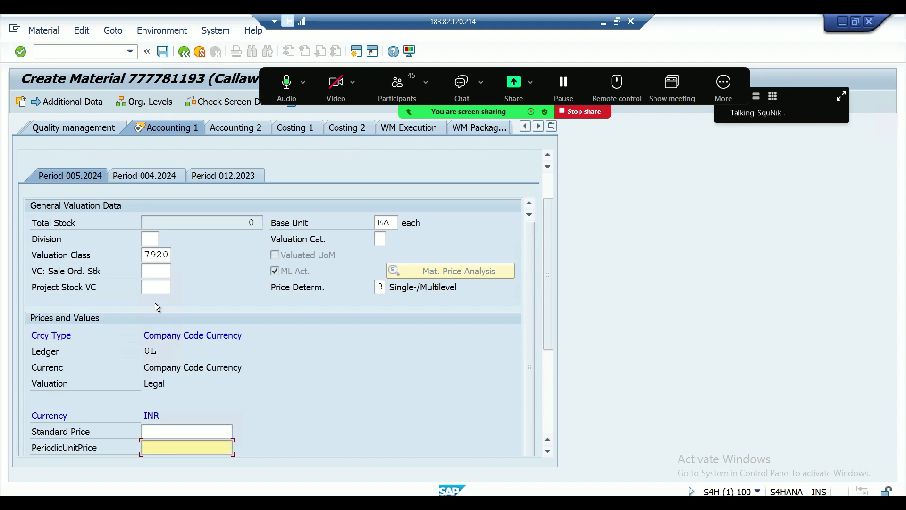
{"action": "key", "text": "shift+Tab"}
{"action": "type", "text": "510"}
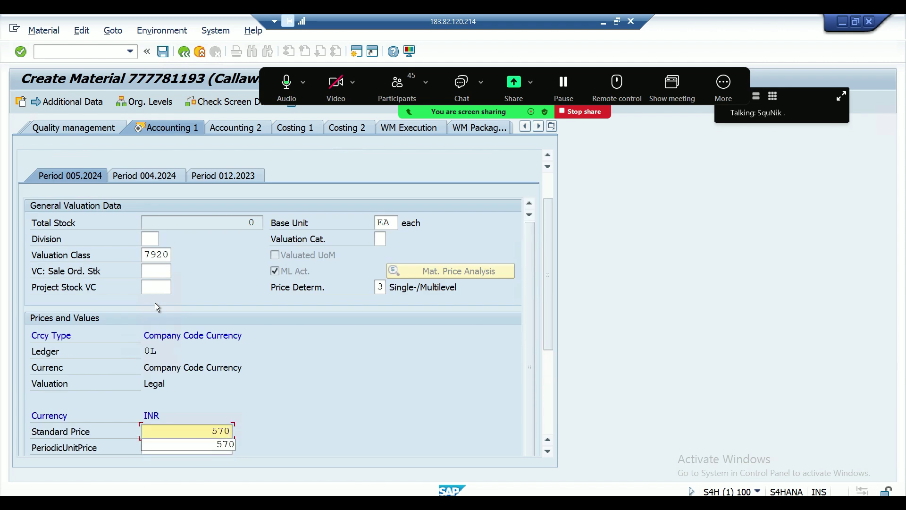
{"action": "key", "text": "Return"}
{"action": "key", "text": "Return"}
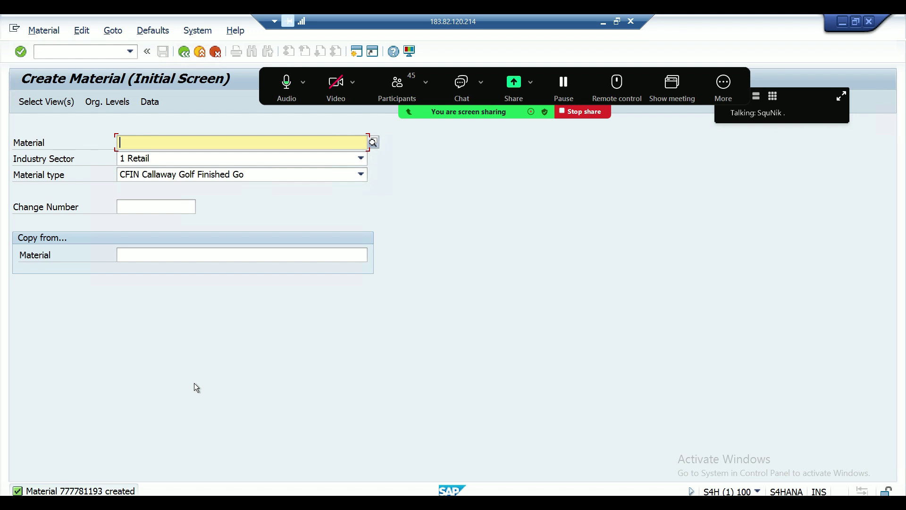
- Start an ME11 info record for the prefilled supplier and material with purchasing organization CAPO and plant CAPL
{"action": "left_click", "coordinate": [80, 52]}
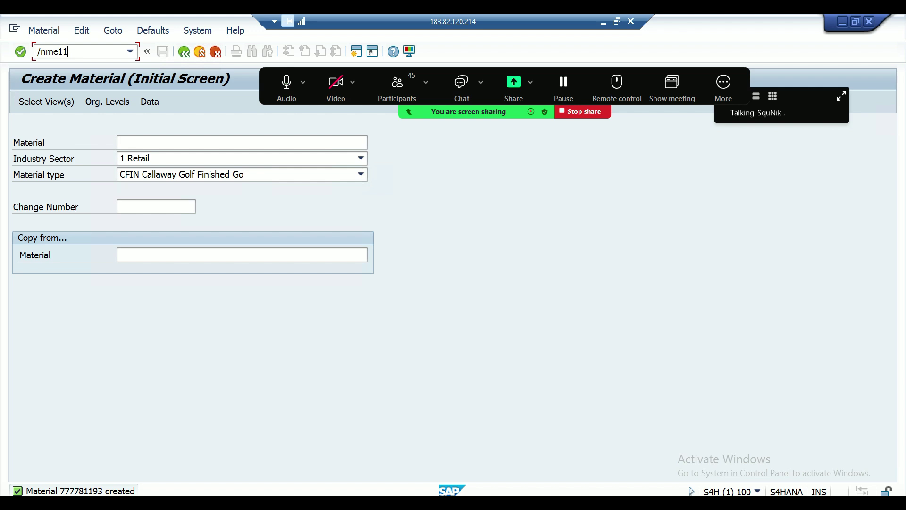
{"action": "key", "text": "Return"}
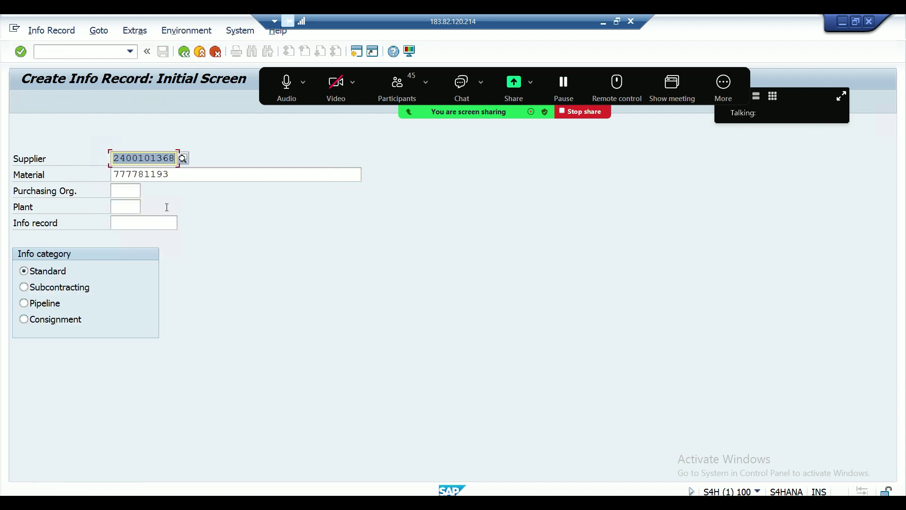
{"action": "left_click", "coordinate": [123, 190]}
{"action": "type", "text": "CAPO"}
{"action": "key", "text": "Tab"}
{"action": "type", "text": "CAPL"}
{"action": "key", "text": "alt+Tab"}
{"action": "key", "text": "alt+Tab"}
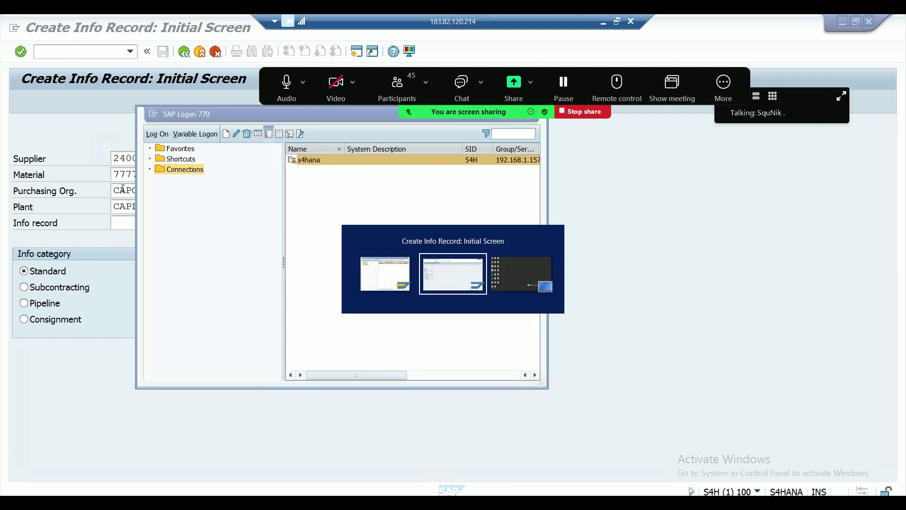
{"action": "key", "text": "Return"}
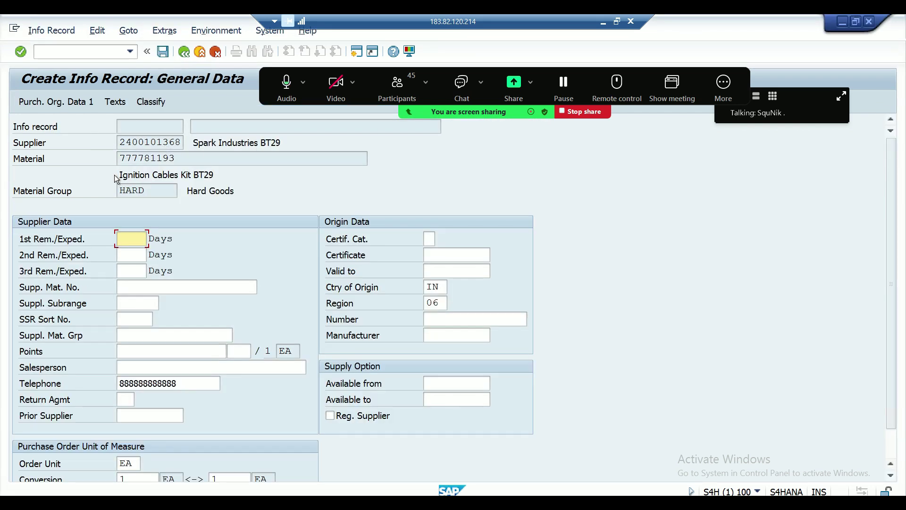
- Enter a planned delivery time of 1 day, standard quantity 5000 and net price 570 in the info record's purchasing data
{"action": "left_click", "coordinate": [290, 140]}
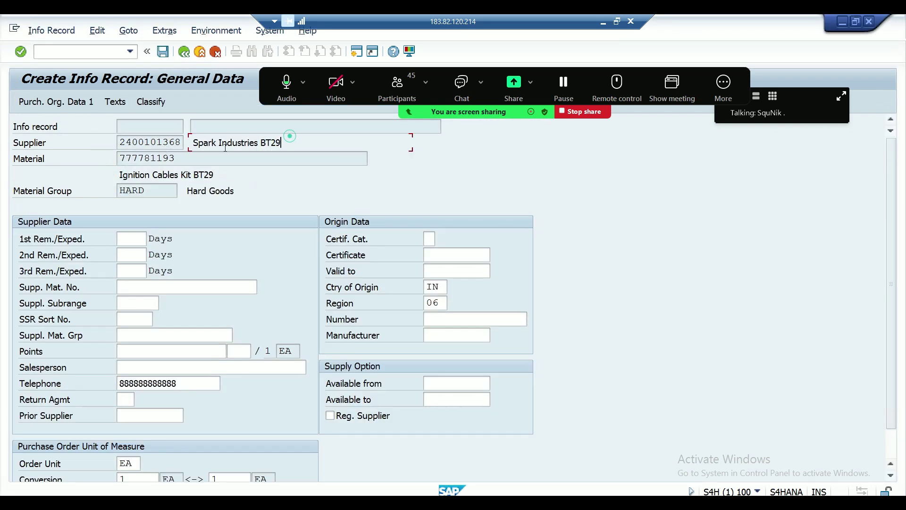
{"action": "key", "text": "shift+Home"}
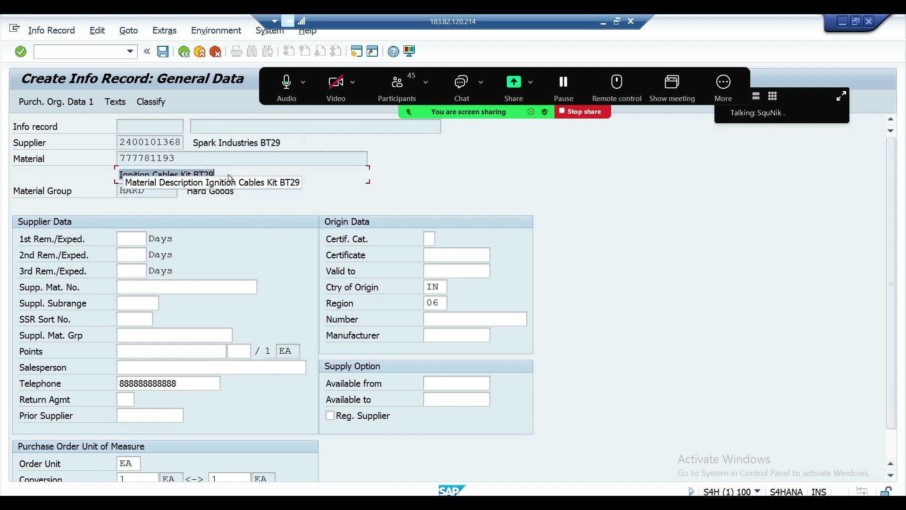
{"action": "key", "text": "Return"}
{"action": "type", "text": "1"}
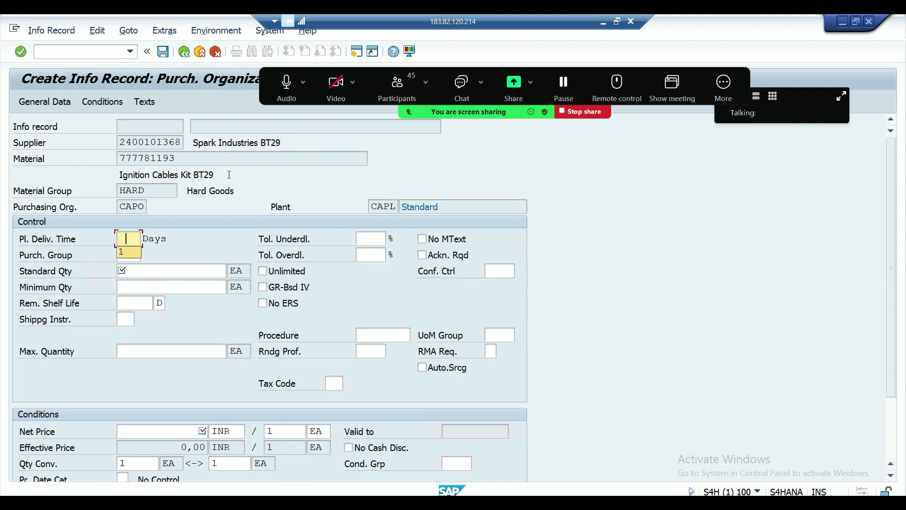
{"action": "key", "text": "Tab"}
{"action": "key", "text": "Tab"}
{"action": "type", "text": "5000"}
{"action": "key", "text": "Tab"}
{"action": "key", "text": "Tab"}
{"action": "key", "text": "Tab"}
{"action": "key", "text": "Tab"}
{"action": "key", "text": "Tab"}
{"action": "type", "text": "570"}
{"action": "key", "text": "Return"}
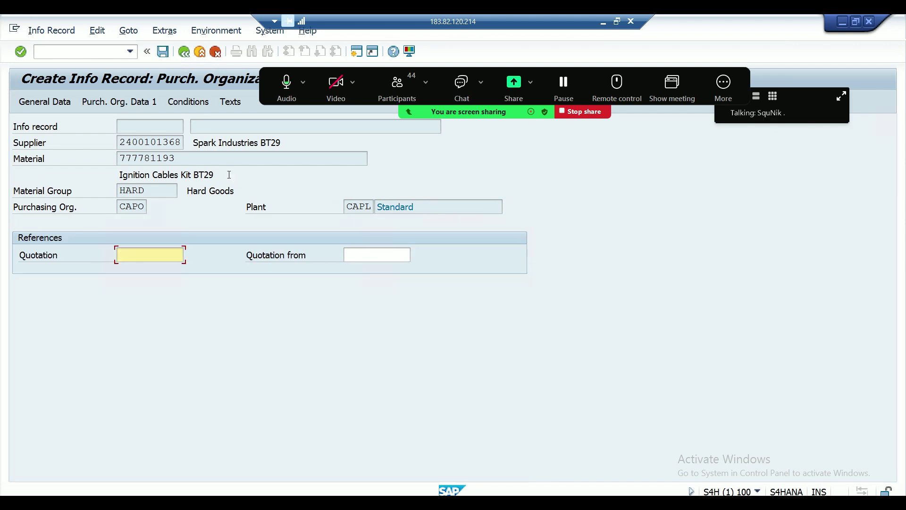
- Pass the quotation references and text overview without entries and save the info record
{"action": "key", "text": "Return"}
{"action": "key", "text": "Return"}
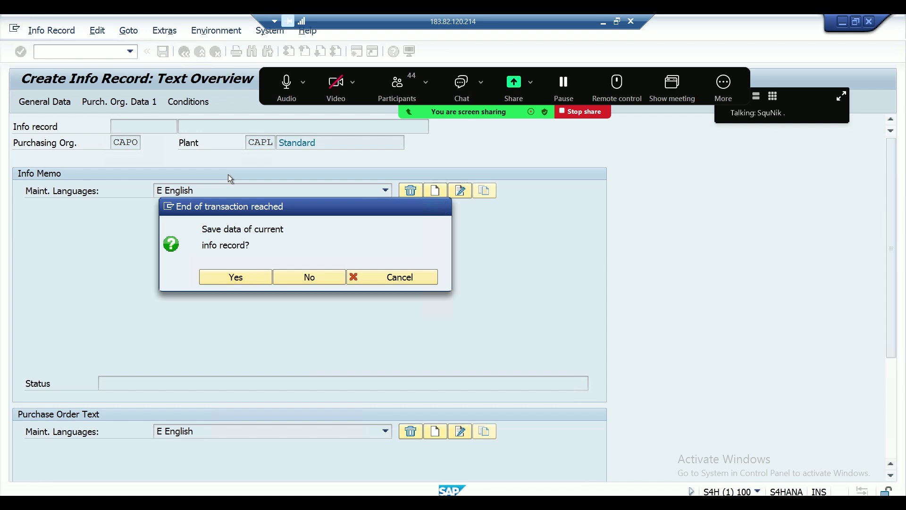
{"action": "key", "text": "Return"}
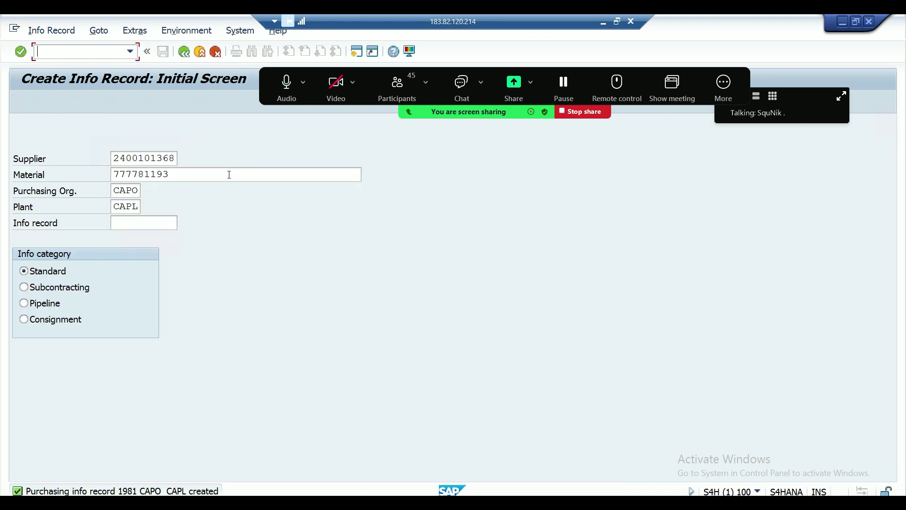
- Start a new standard purchase order and enter Spark Industries BT29 as its supplier
{"action": "key", "text": "Return"}
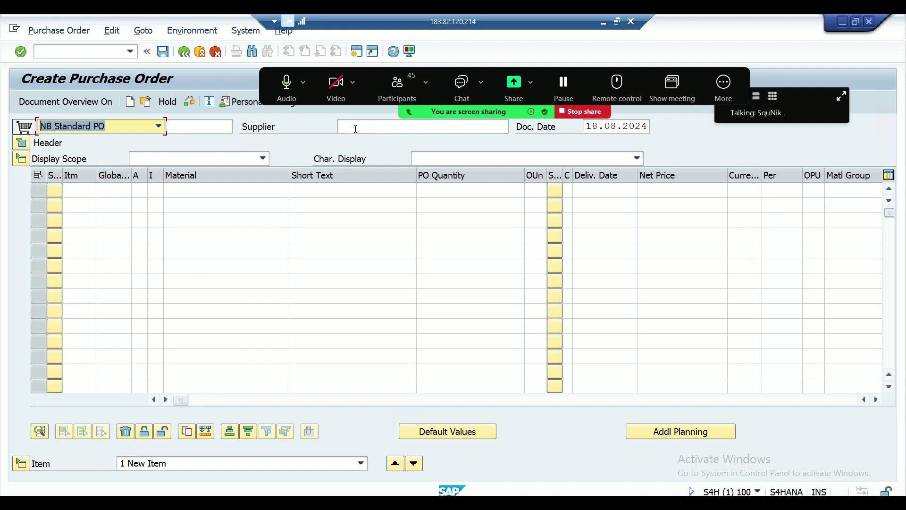
{"action": "left_click", "coordinate": [356, 129]}
{"action": "key", "text": "Down"}
{"action": "key", "text": "Return"}
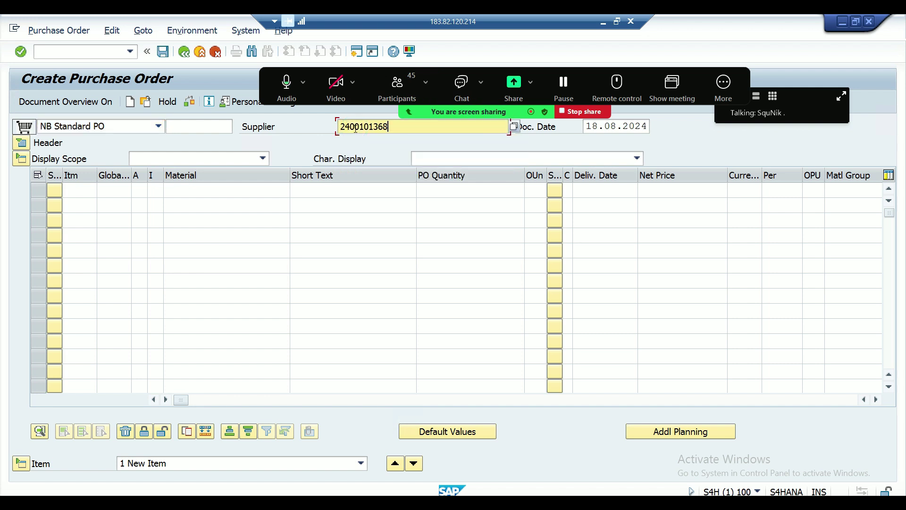
- Set the order header's organizational data to purchasing organization CAPO, purchasing group PG and company code 2700
{"action": "left_click", "coordinate": [17, 143]}
{"action": "type", "text": "CAPO"}
{"action": "key", "text": "Tab"}
{"action": "key", "text": "Down"}
{"action": "key", "text": "Return"}
{"action": "key", "text": "Tab"}
{"action": "key", "text": "BackSpace"}
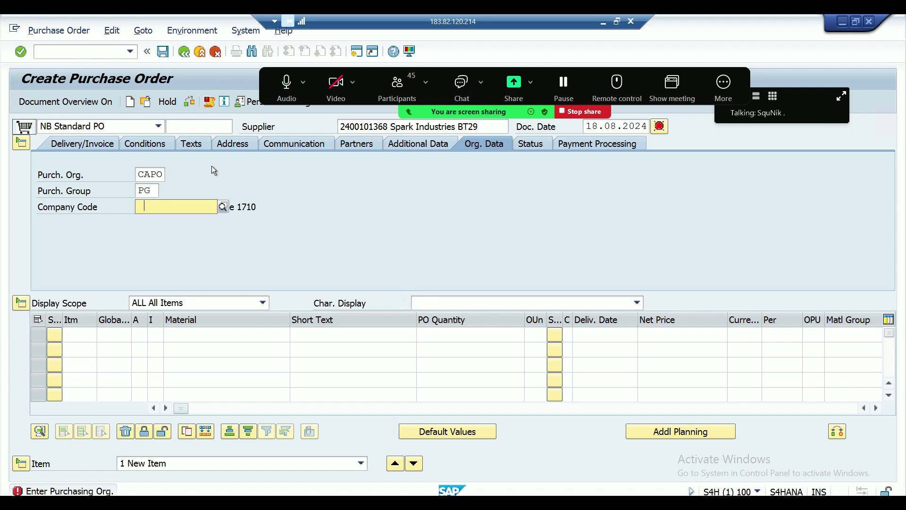
{"action": "key", "text": "Down"}
{"action": "key", "text": "Return"}
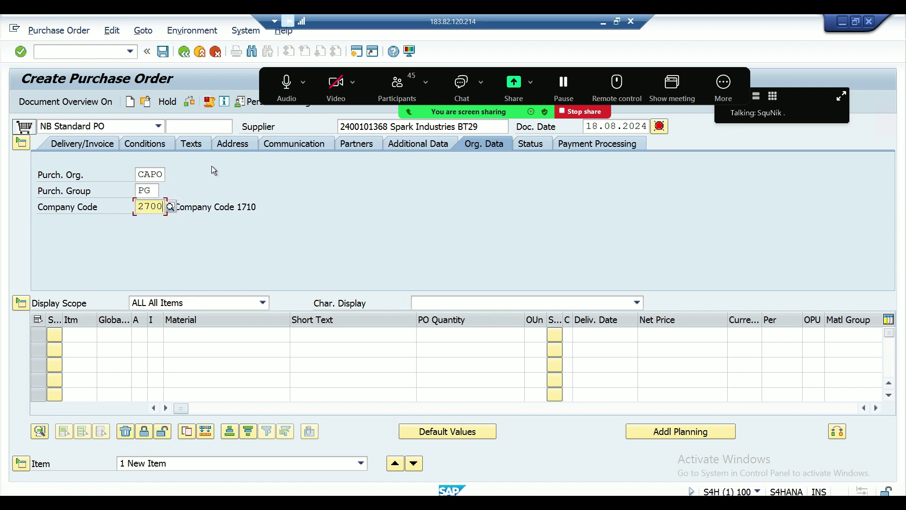
- Find the material for the first order item with the description pattern *BT29* in plant CAPL
{"action": "left_click", "coordinate": [188, 333]}
{"action": "left_click", "coordinate": [304, 335]}
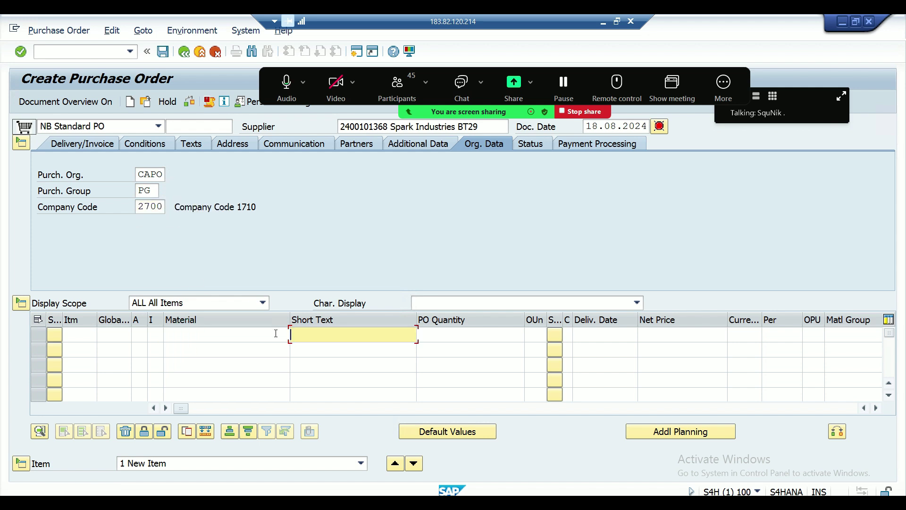
{"action": "left_click", "coordinate": [275, 333]}
{"action": "left_click", "coordinate": [296, 334]}
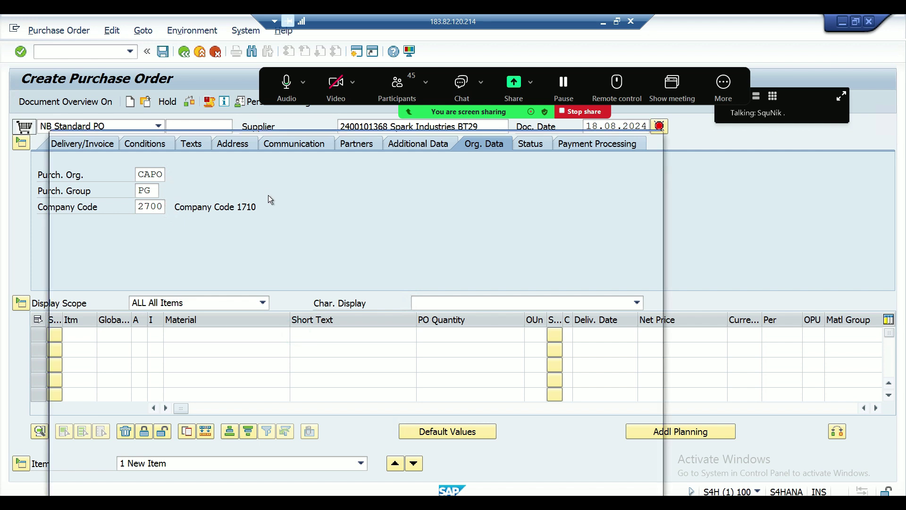
{"action": "type", "text": "*BT29*"}
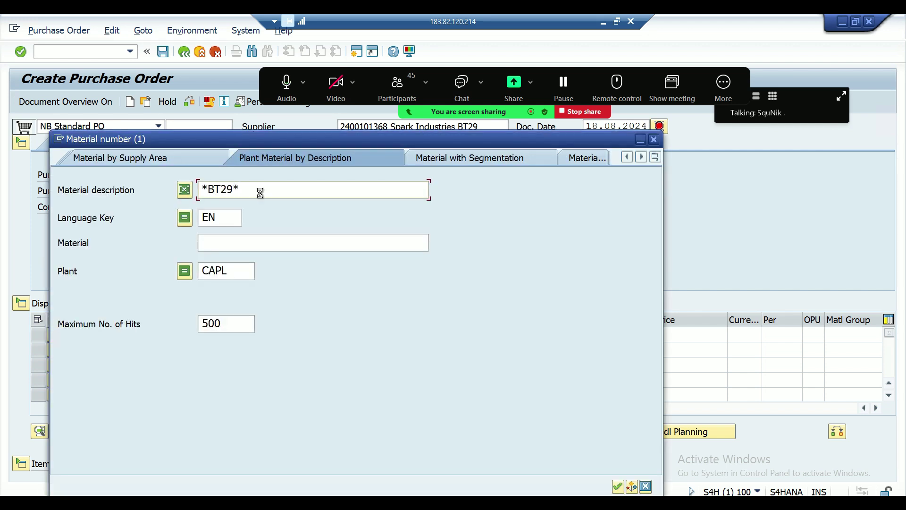
{"action": "key", "text": "Return"}
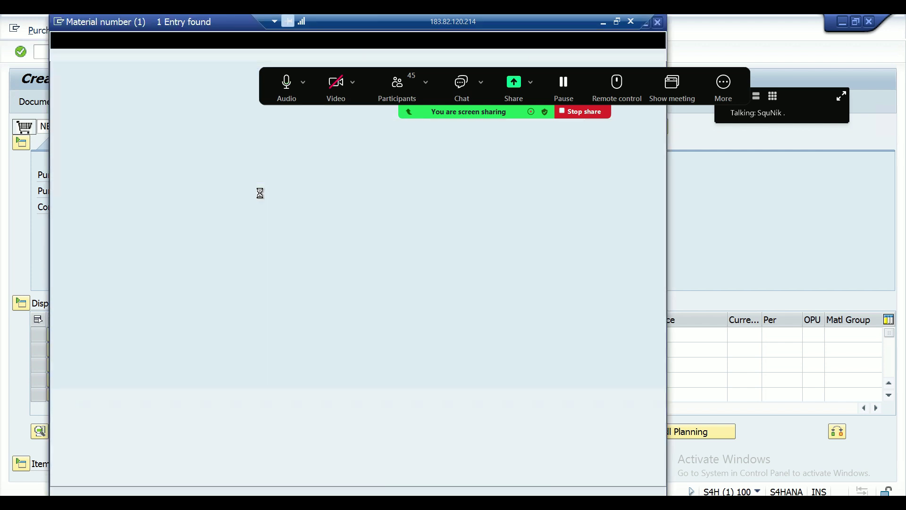
- Give the first order item a quantity of 100 and delivery date 18.08.2024
{"action": "key", "text": "Tab"}
{"action": "key", "text": "Tab"}
{"action": "key", "text": "Tab"}
{"action": "key", "text": "shift+Tab"}
{"action": "type", "text": "100"}
{"action": "key", "text": "Tab"}
{"action": "key", "text": "Tab"}
{"action": "key", "text": "Tab"}
{"action": "key", "text": "Tab"}
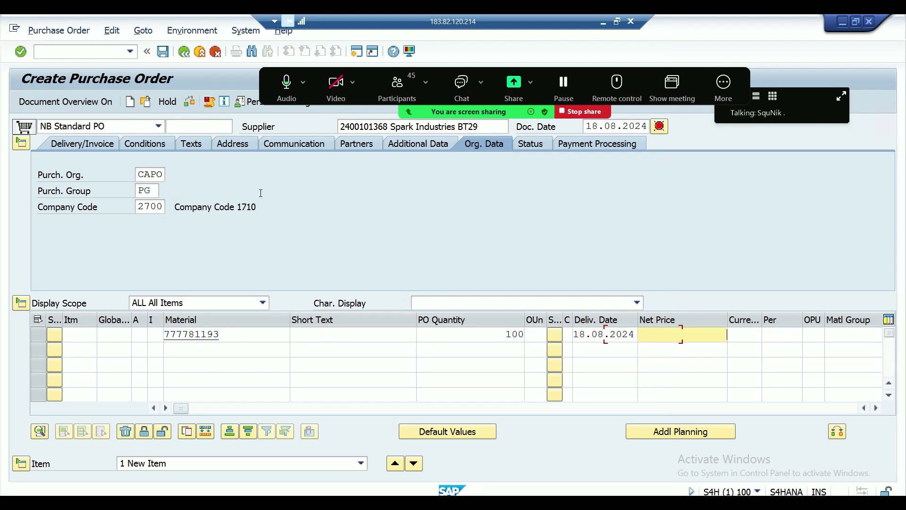
- Assign plant CAPL and storage location HG to the order item and validate the entries
{"action": "key", "text": "Tab"}
{"action": "key", "text": "Tab"}
{"action": "key", "text": "Tab"}
{"action": "key", "text": "Tab"}
{"action": "key", "text": "Tab"}
{"action": "type", "text": "CAPL"}
{"action": "key", "text": "Tab"}
{"action": "type", "text": "HG"}
{"action": "key", "text": "Return"}
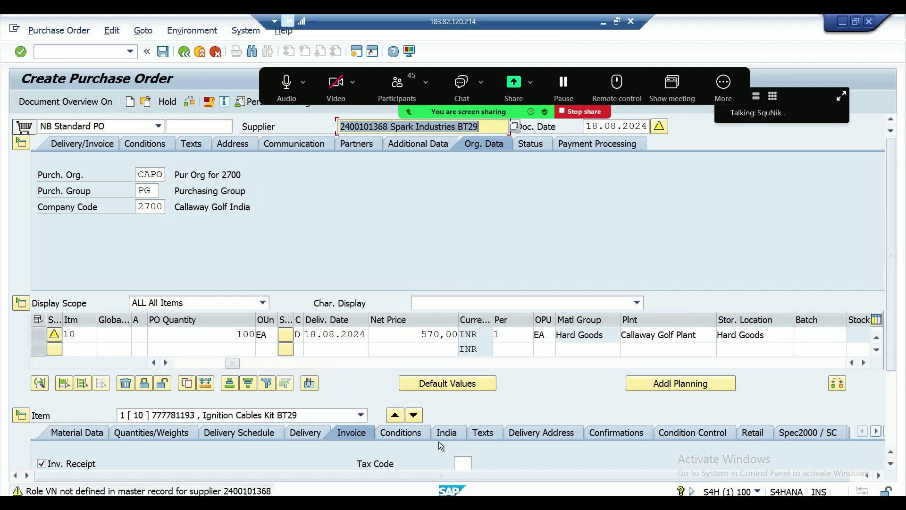
- Review the item's net value in its pricing conditions and set its tax code to V3, CGST 2.5% + SGST 2.5%
{"action": "left_click", "coordinate": [415, 435]}
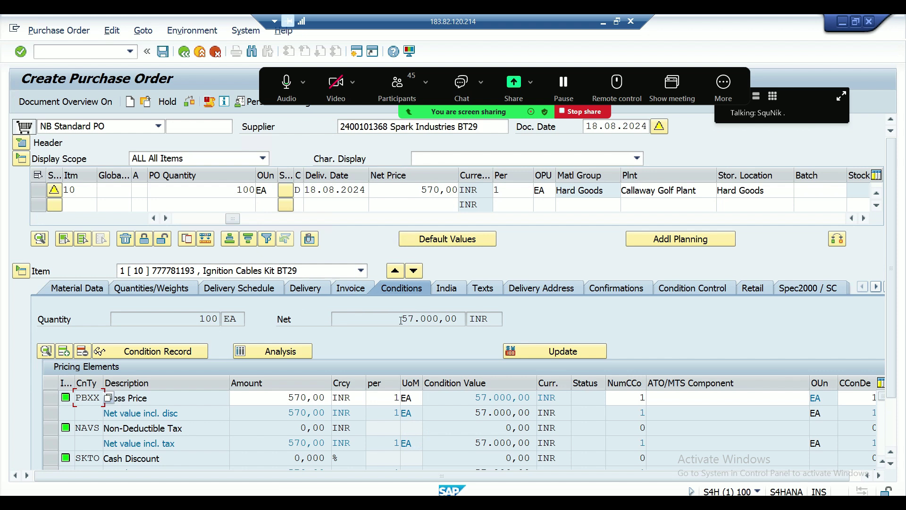
{"action": "left_click_drag", "start_coordinate": [400, 319], "coordinate": [461, 318]}
{"action": "left_click", "coordinate": [348, 288]}
{"action": "left_click", "coordinate": [462, 352]}
{"action": "left_click", "coordinate": [479, 351]}
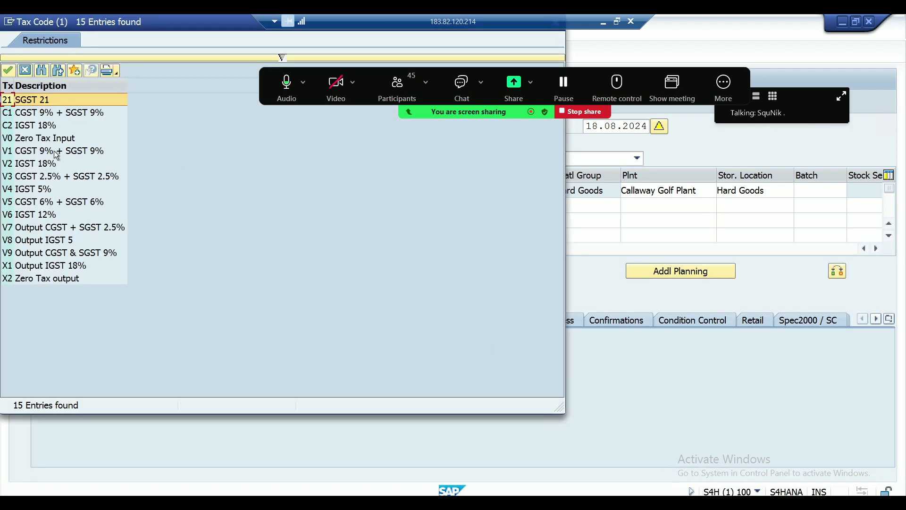
{"action": "double_click", "coordinate": [28, 175]}
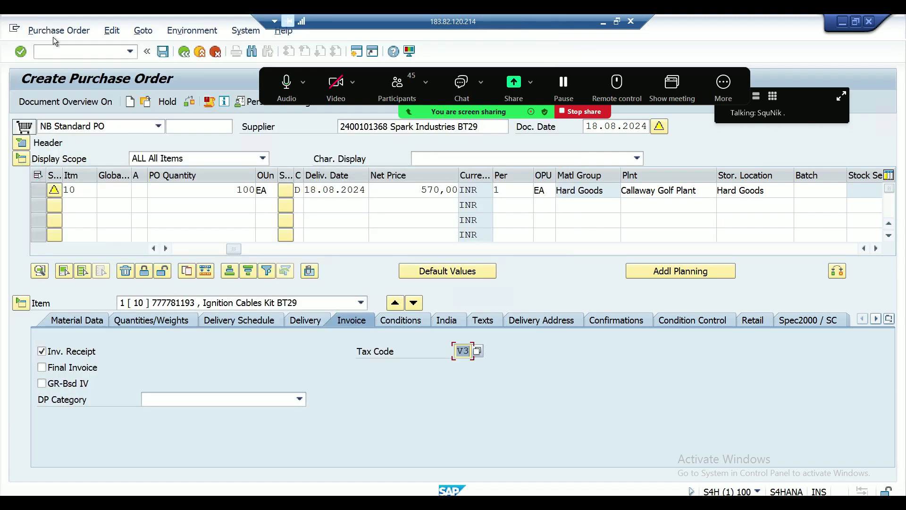
- Check the purchase order for errors and save it
{"action": "left_click", "coordinate": [53, 33]}
{"action": "left_click", "coordinate": [50, 122]}
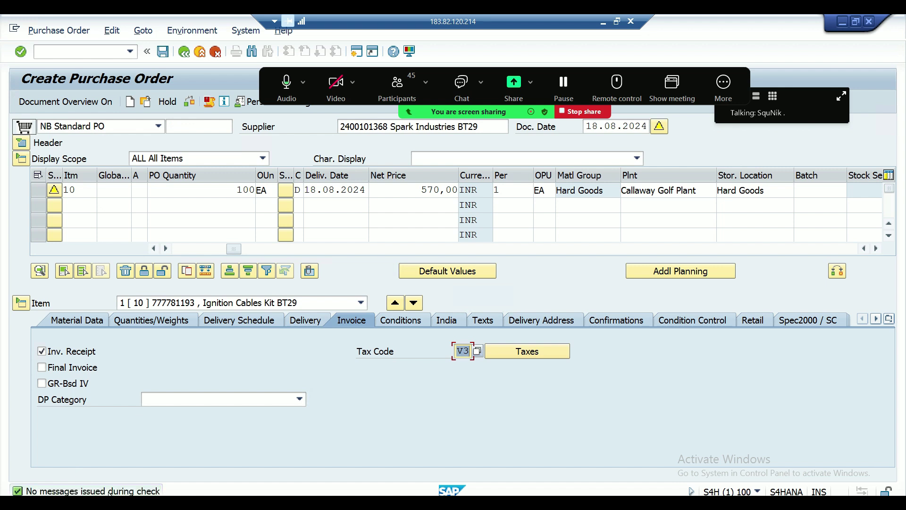
{"action": "left_click", "coordinate": [163, 51]}
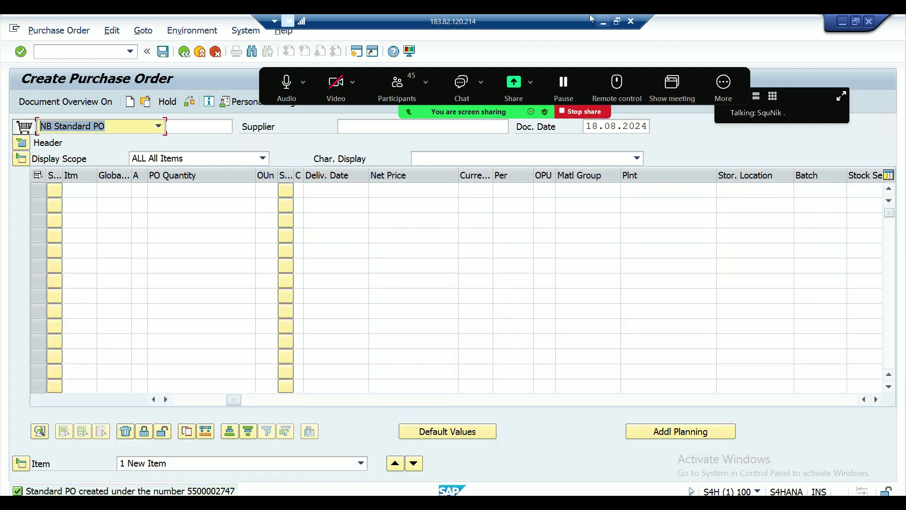
- Switch to the P2P Notes presentation in PowerPoint and update the PO number on the Ignition Cables Kit invoice slide to the new order's number
{"action": "left_click", "coordinate": [603, 22]}
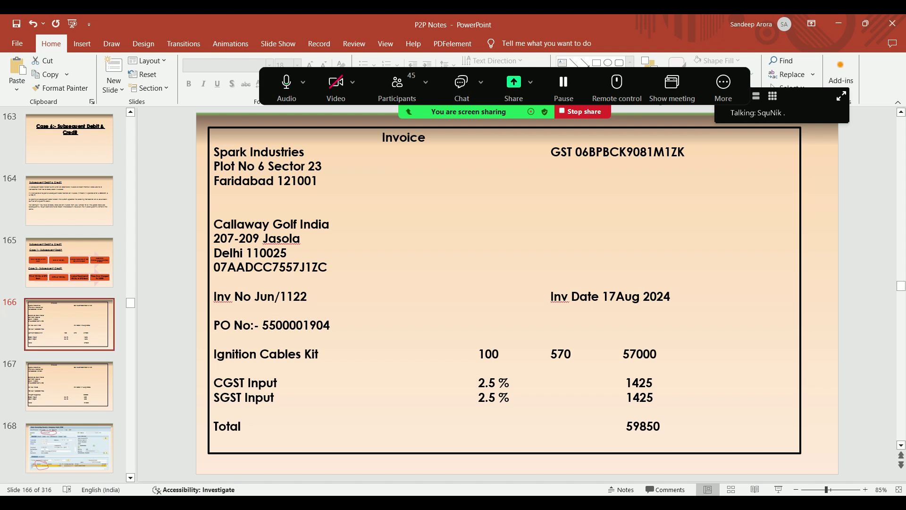
{"action": "left_click", "coordinate": [332, 325]}
{"action": "key", "text": "BackSpace"}
{"action": "key", "text": "BackSpace"}
{"action": "key", "text": "BackSpace"}
{"action": "key", "text": "BackSpace"}
{"action": "type", "text": "2747"}
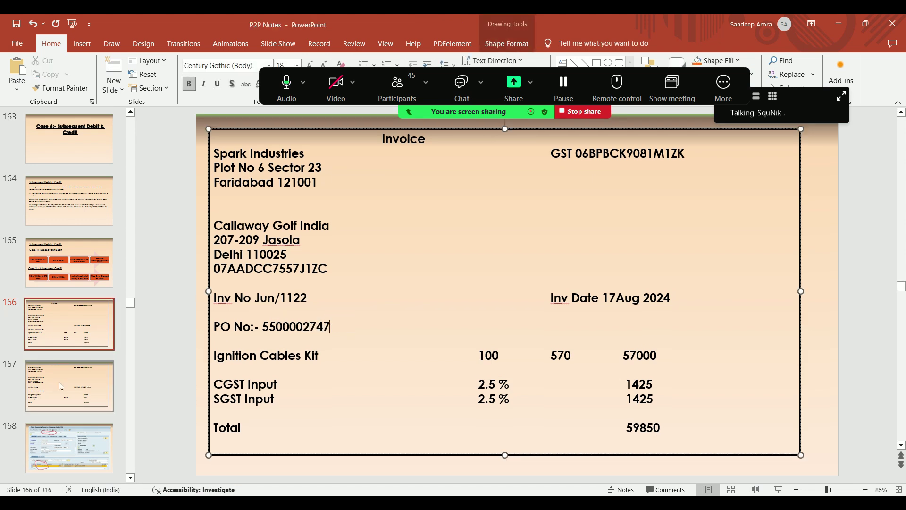
- Try to replace the PO number on the freight expense invoice slide with the ending of the new order's number
{"action": "left_click", "coordinate": [60, 386]}
{"action": "left_click", "coordinate": [333, 325]}
{"action": "key", "text": "BackSpace"}
{"action": "key", "text": "BackSpace"}
{"action": "key", "text": "BackSpace"}
{"action": "key", "text": "BackSpace"}
{"action": "key", "text": "BackSpace"}
{"action": "key", "text": "BackSpace"}
{"action": "key", "text": "BackSpace"}
{"action": "key", "text": "BackSpace"}
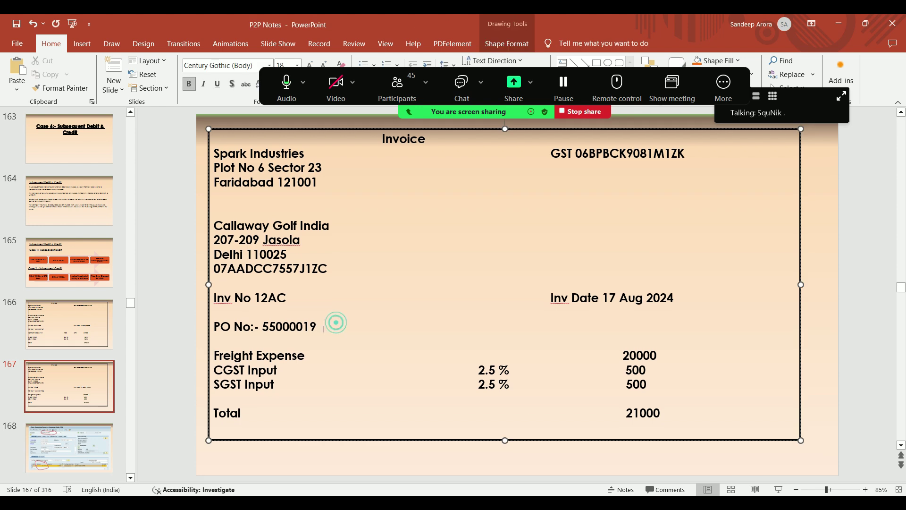
{"action": "key", "text": "BackSpace"}
{"action": "type", "text": "2747"}
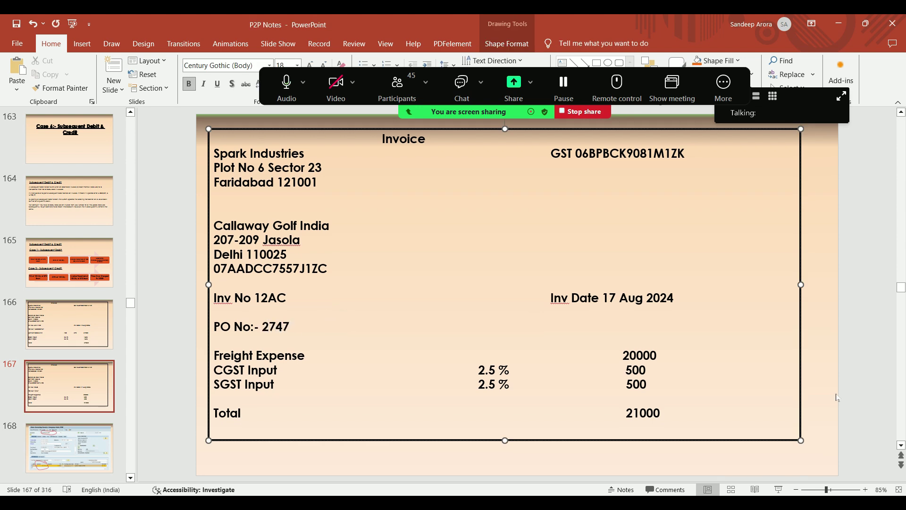
- Copy the full PO number from the Ignition Cables Kit invoice slide over the PO number on the freight expense invoice slide
{"action": "left_click", "coordinate": [837, 398]}
{"action": "left_click", "coordinate": [94, 326]}
{"action": "left_click", "coordinate": [283, 326]}
{"action": "double_click", "coordinate": [266, 325]}
{"action": "key", "text": "ctrl+c"}
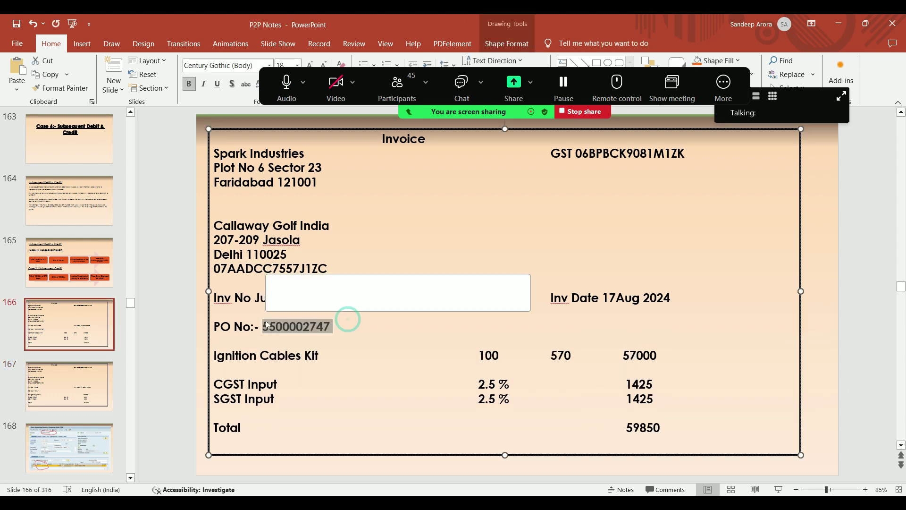
{"action": "left_click", "coordinate": [62, 375]}
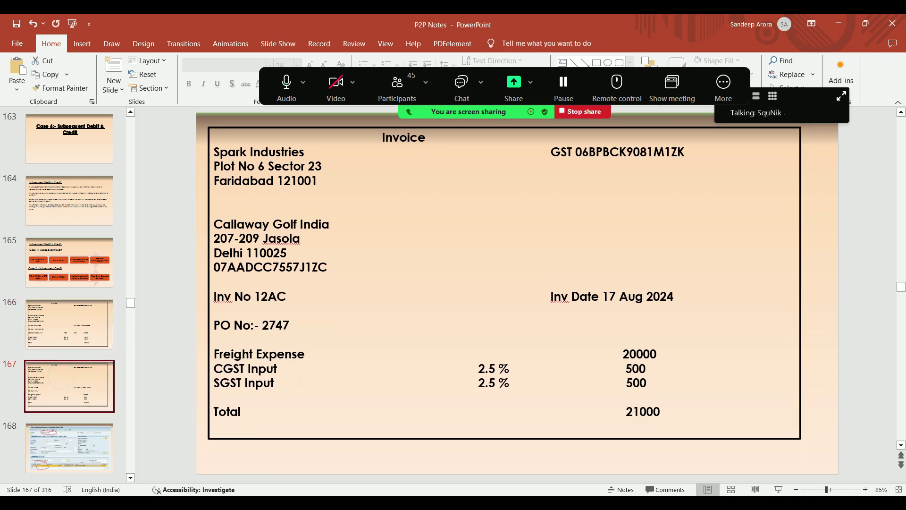
{"action": "left_click", "coordinate": [295, 313]}
{"action": "double_click", "coordinate": [275, 326]}
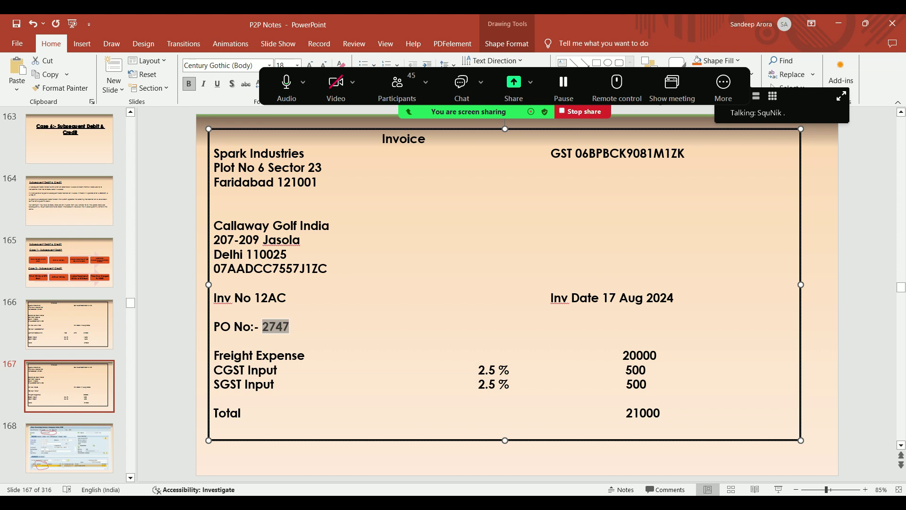
{"action": "key", "text": "ctrl+v"}
{"action": "key", "text": "Escape"}
{"action": "key", "text": "Escape"}
- Switch back to SAP and open the goods receipt transaction for purchase orders
{"action": "left_click", "coordinate": [543, 500]}
{"action": "left_click", "coordinate": [75, 52]}
{"action": "type", "text": "/nmi"}
{"action": "key", "text": "Return"}
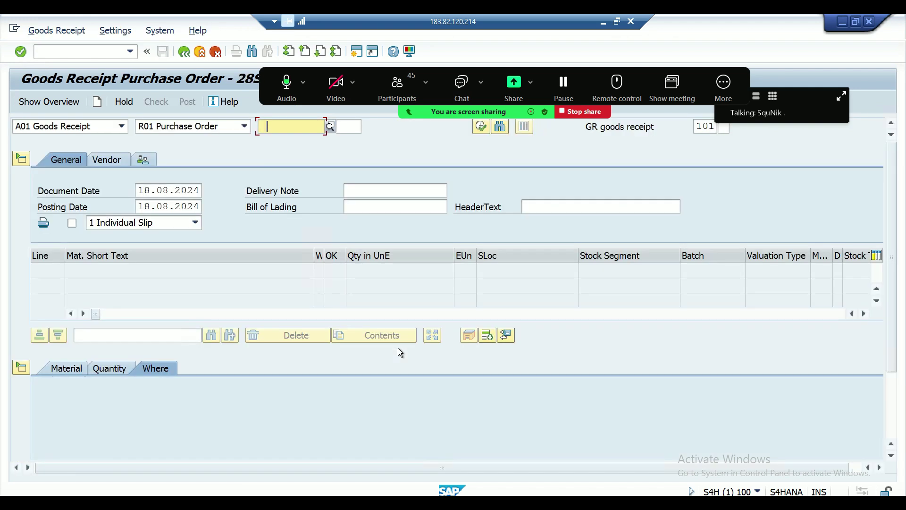
- Load the newly created Spark Industries purchase order into the goods receipt by its order number
{"action": "key", "text": "Down"}
{"action": "key", "text": "Down"}
{"action": "key", "text": "Return"}
{"action": "key", "text": "BackSpace"}
{"action": "key", "text": "BackSpace"}
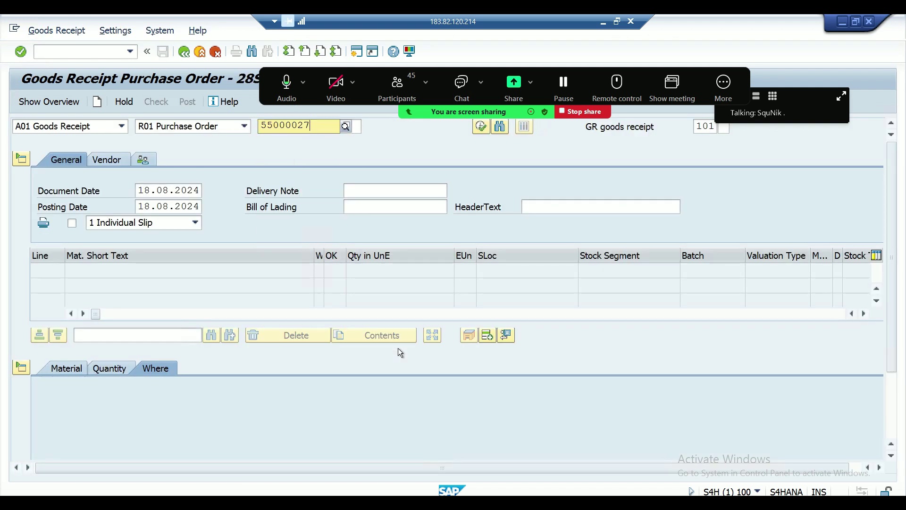
{"action": "type", "text": "47"}
{"action": "key", "text": "Return"}
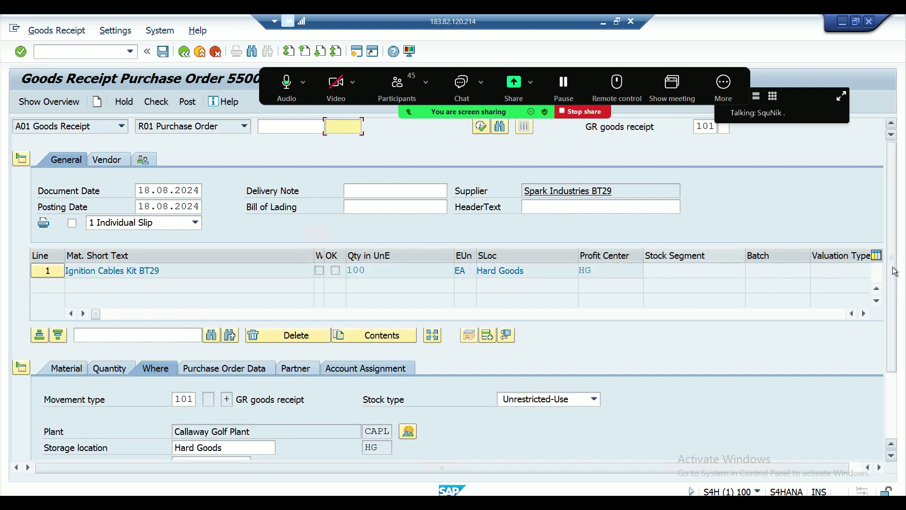
- Mark the Ignition Cables Kit item as OK, check the goods receipt and post it
{"action": "scroll", "coordinate": [896, 408], "scroll_direction": "down", "scroll_amount": 3}
{"action": "left_click", "coordinate": [78, 447]}
{"action": "left_click", "coordinate": [159, 102]}
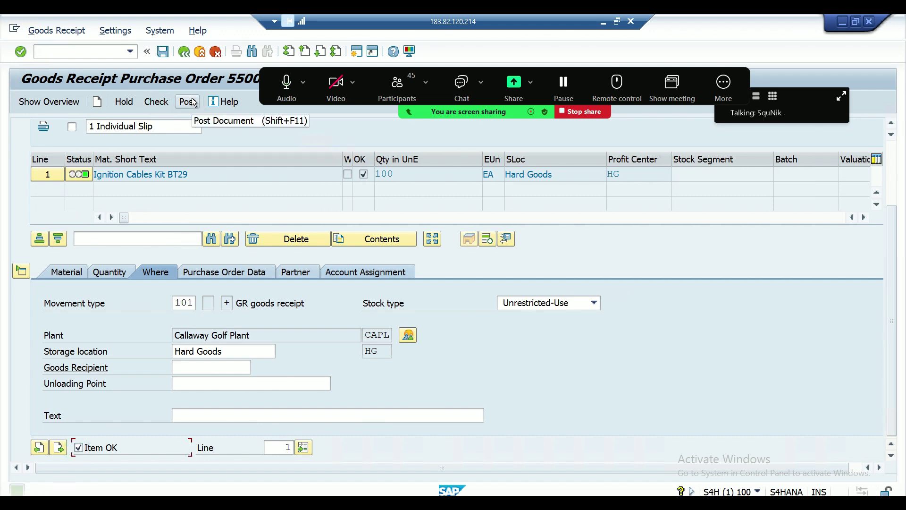
{"action": "left_click", "coordinate": [191, 102]}
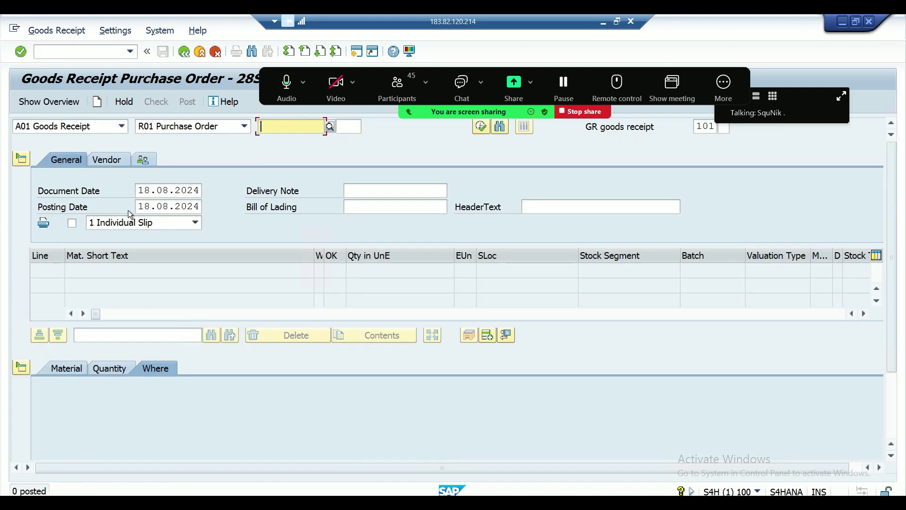
- Return to the Spark Industries purchase order and view the item's purchase order history
{"action": "key", "text": "ctrl+slash"}
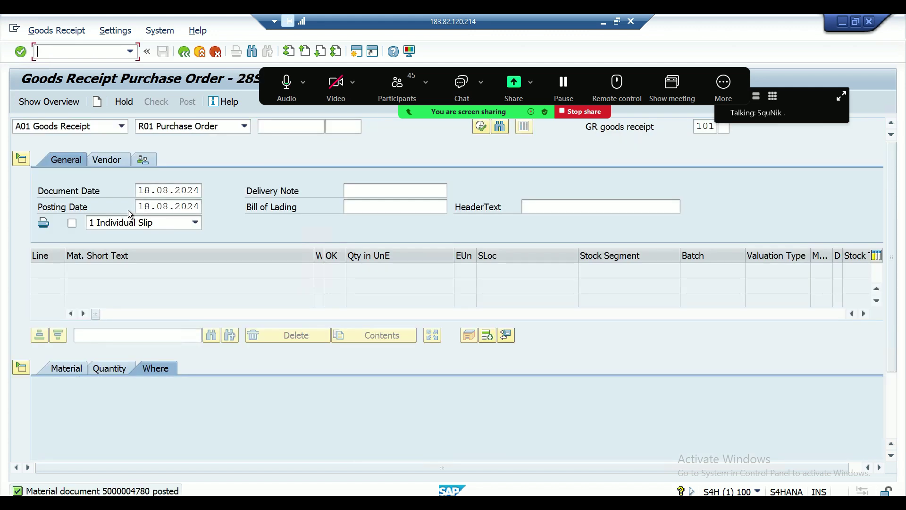
{"action": "key", "text": "Return"}
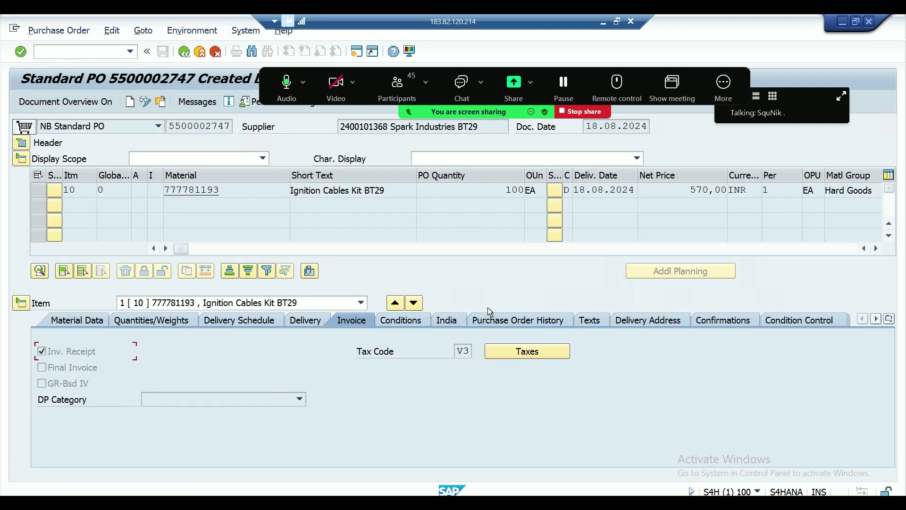
{"action": "double_click", "coordinate": [169, 126]}
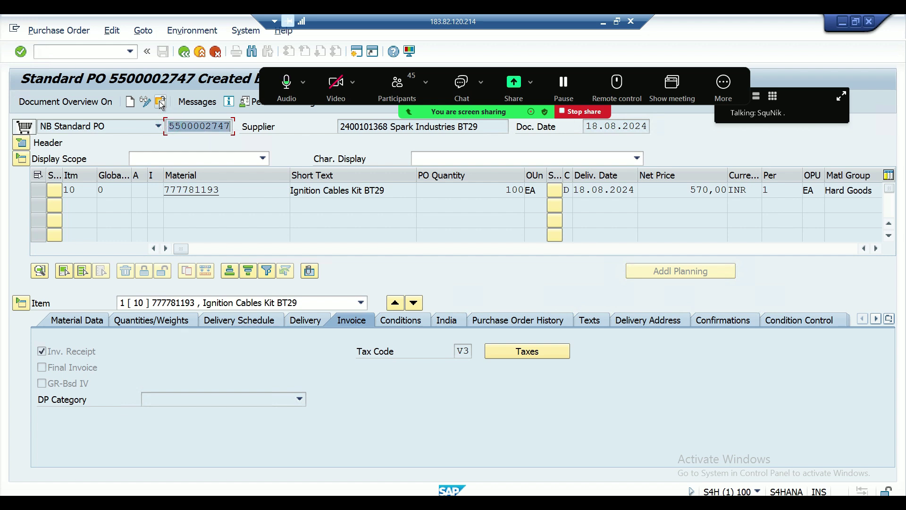
{"action": "left_click", "coordinate": [539, 321]}
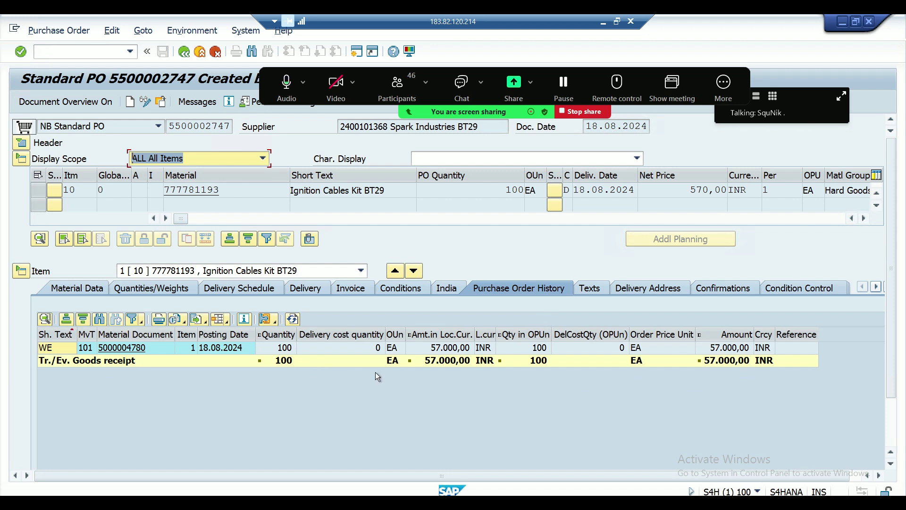
- Open the incoming invoice transaction in a new session and switch its company code to 2700
{"action": "key", "text": "ctrl+slash"}
{"action": "type", "text": "/omir"}
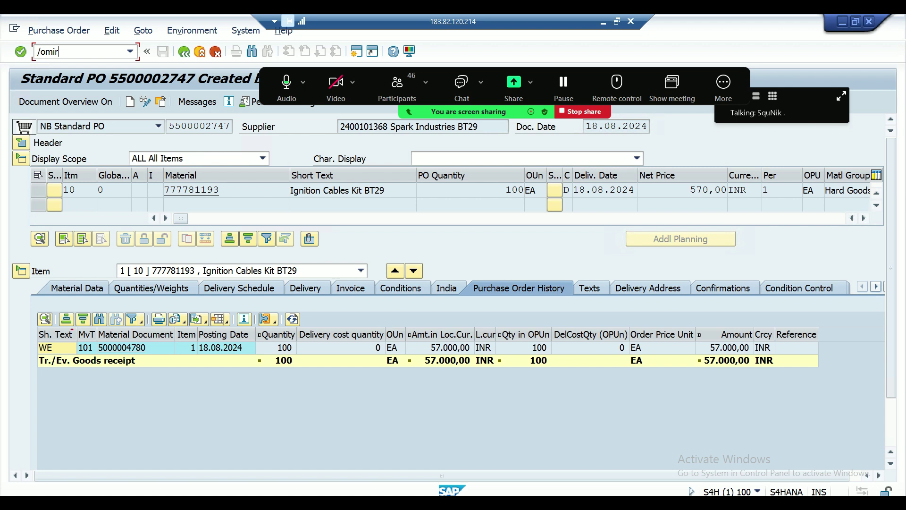
{"action": "key", "text": "Return"}
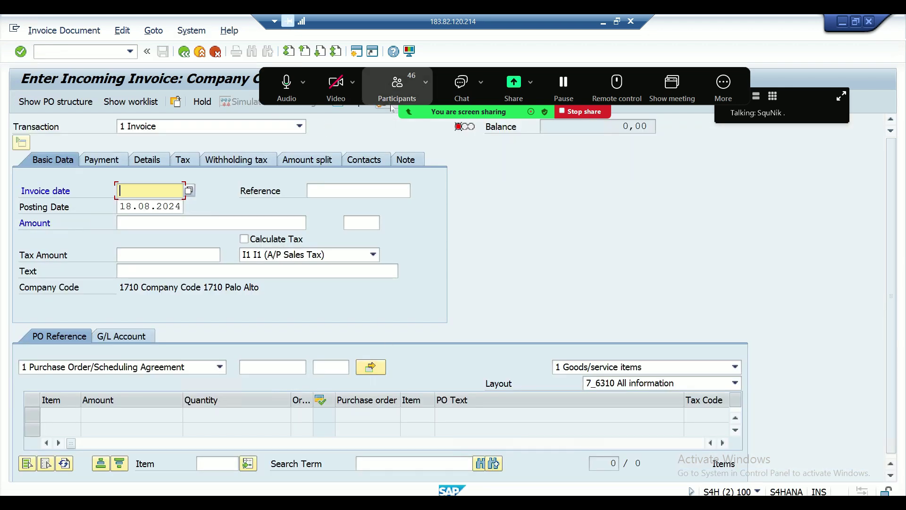
{"action": "left_click_drag", "start_coordinate": [387, 100], "coordinate": [464, 14]}
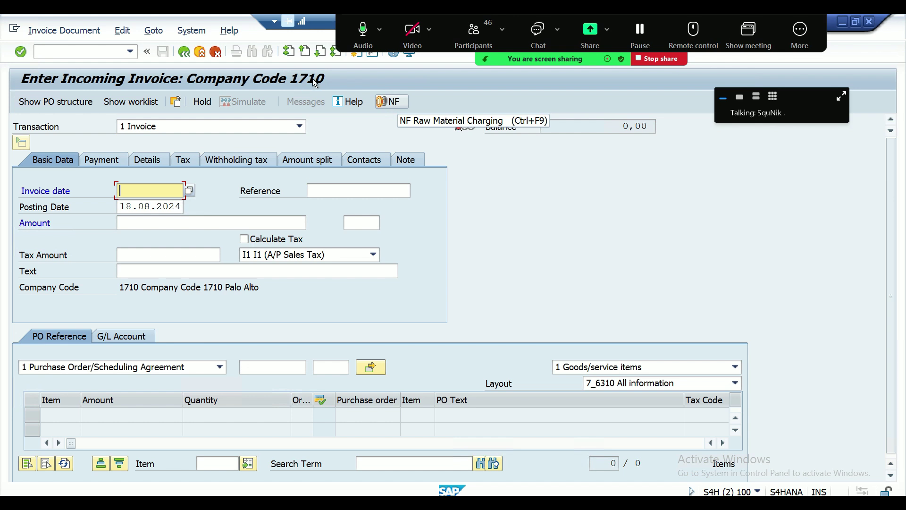
{"action": "left_click", "coordinate": [122, 31]}
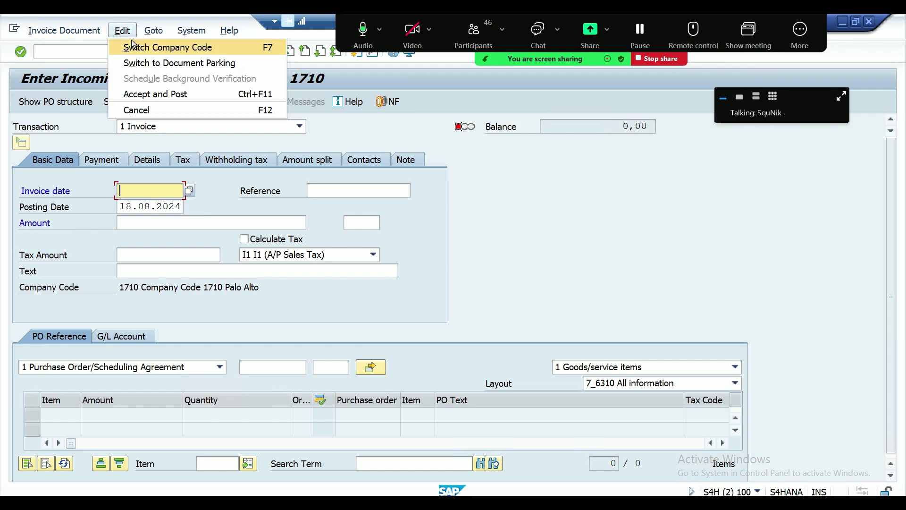
{"action": "left_click", "coordinate": [131, 45]}
{"action": "type", "text": "2700"}
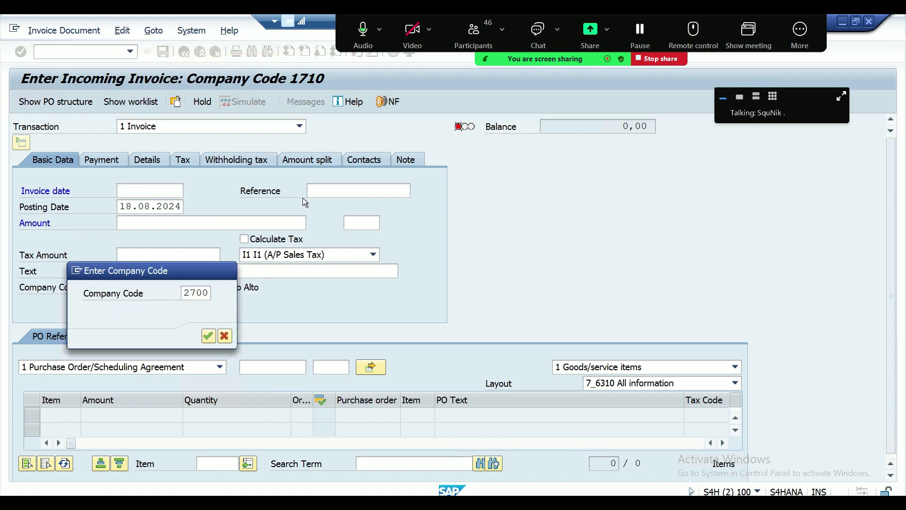
{"action": "key", "text": "Return"}
- Consult the invoice slide in PowerPoint and set the invoice date in SAP to 17.08.2024
{"action": "type", "text": "18.08.2024"}
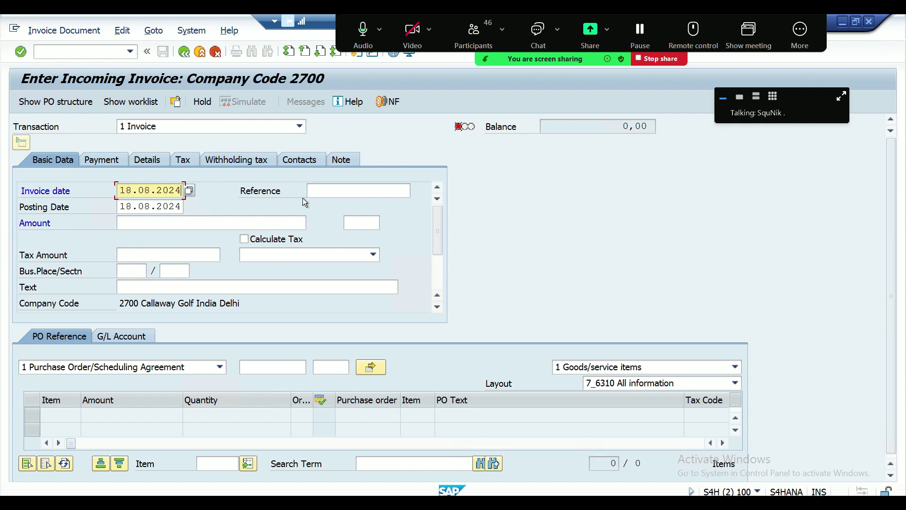
{"action": "key", "text": "alt+Tab"}
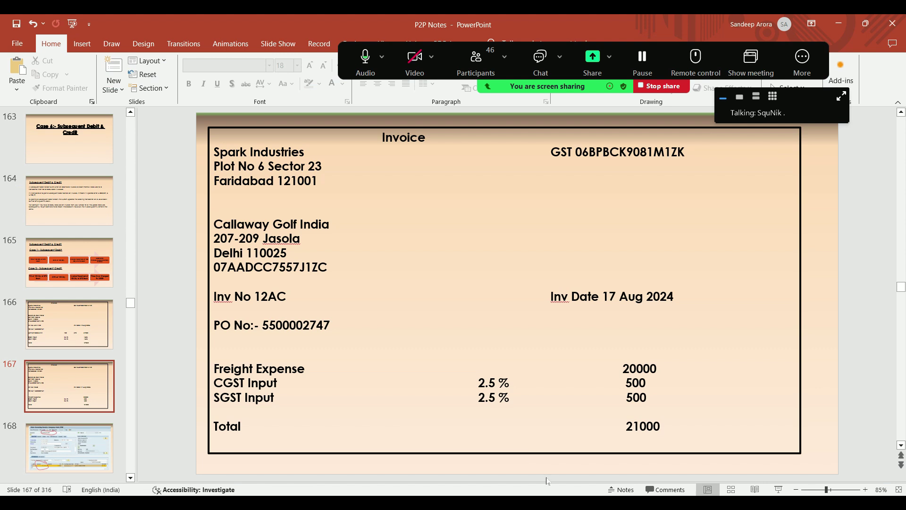
{"action": "key", "text": "alt+Tab"}
{"action": "double_click", "coordinate": [133, 191]}
{"action": "type", "text": "17.08.2024"}
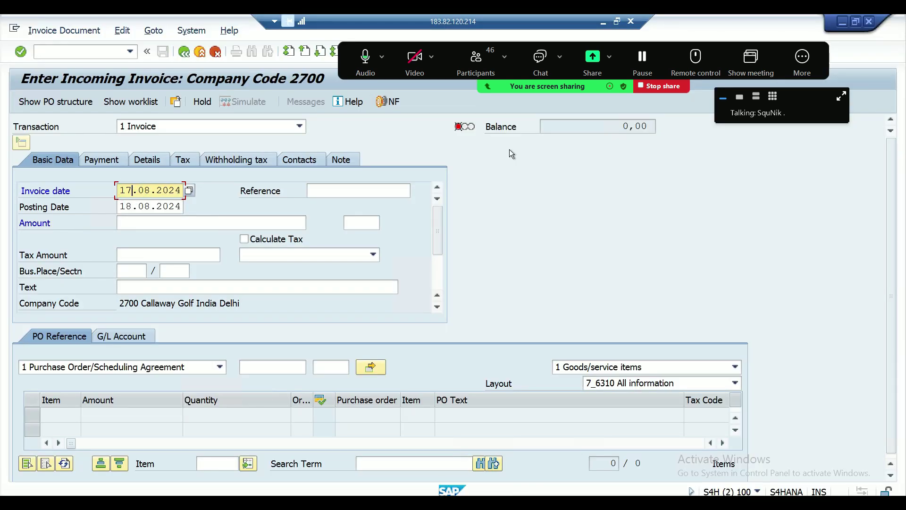
- Copy the invoice number line from the Ignition Cables Kit invoice slide in PowerPoint into the SAP invoice's reference
{"action": "key", "text": "alt+Tab"}
{"action": "left_click", "coordinate": [70, 323]}
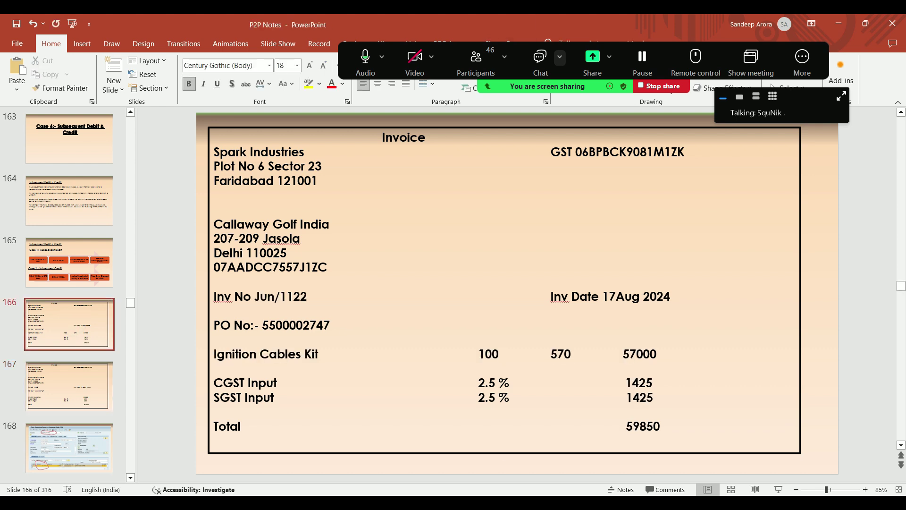
{"action": "left_click_drag", "start_coordinate": [214, 296], "coordinate": [307, 296]}
{"action": "key", "text": "ctrl+c"}
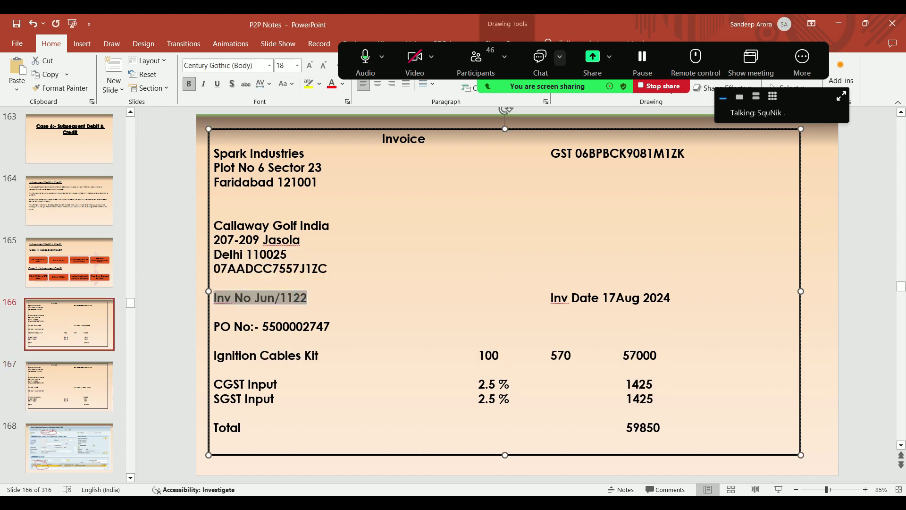
{"action": "mouse_move", "coordinate": [522, 492]}
{"action": "left_click", "coordinate": [542, 446]}
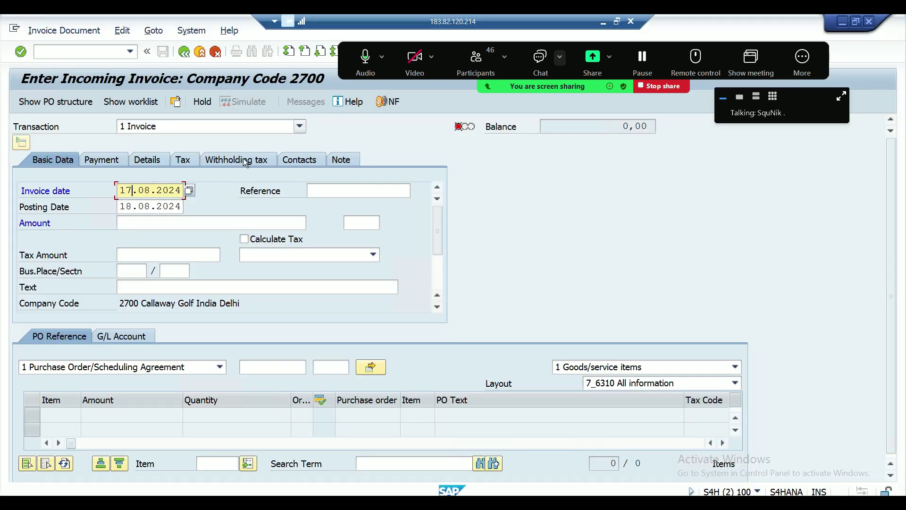
{"action": "left_click", "coordinate": [354, 191]}
{"action": "key", "text": "ctrl+v"}
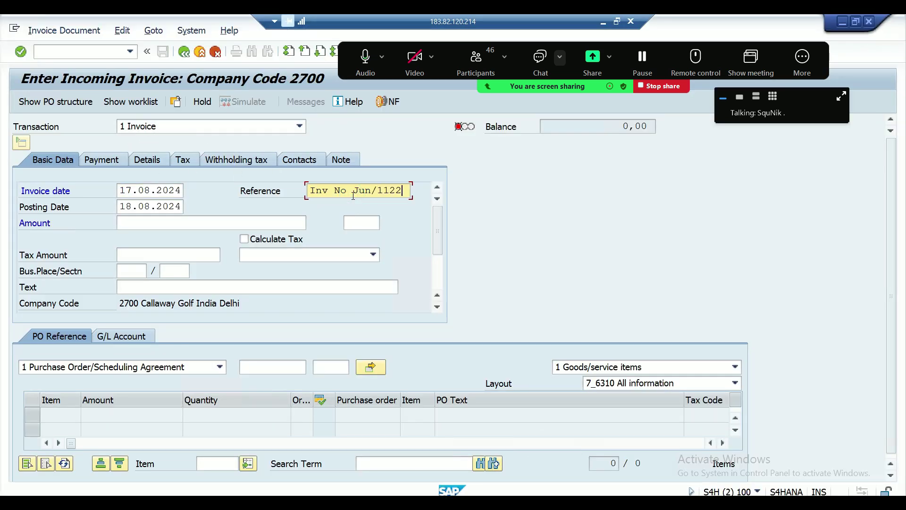
- Enter the slide's invoice total of 59850 INR as the amount and turn on tax calculation
{"action": "left_click", "coordinate": [169, 217]}
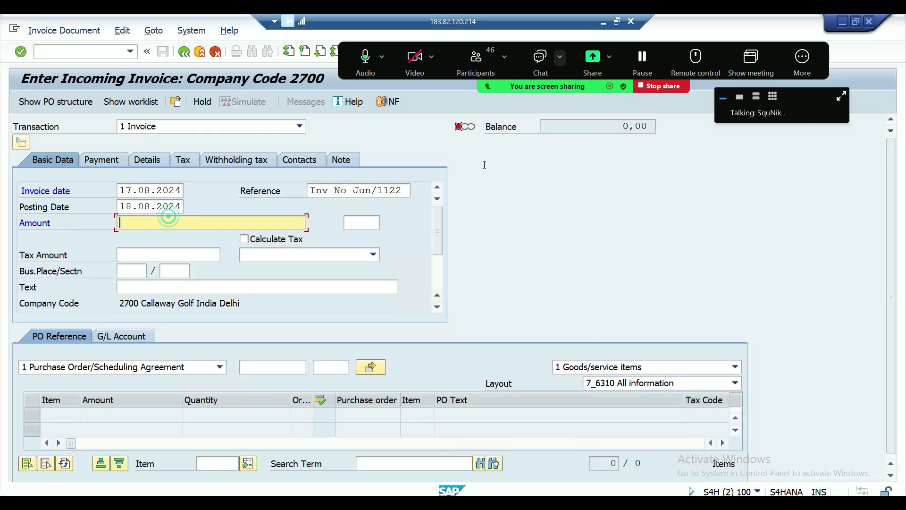
{"action": "left_click", "coordinate": [603, 21]}
{"action": "left_click", "coordinate": [536, 501]}
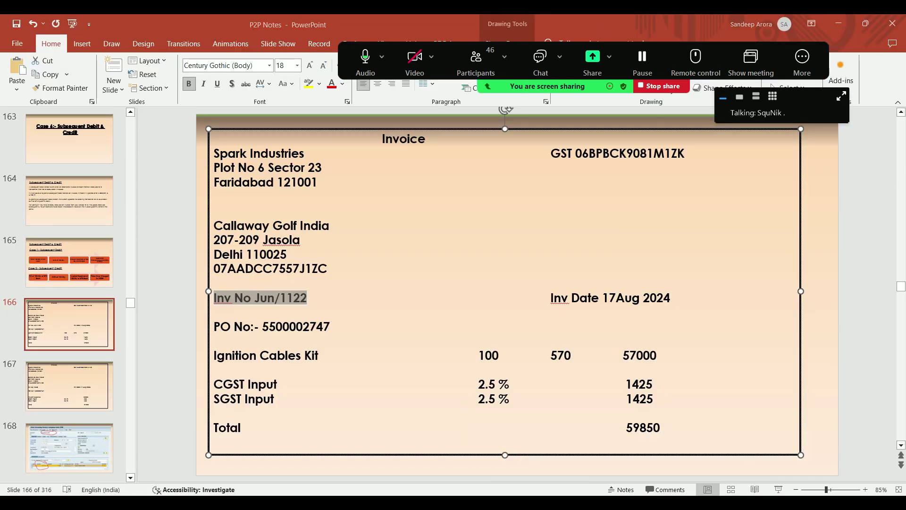
{"action": "type", "text": "59850"}
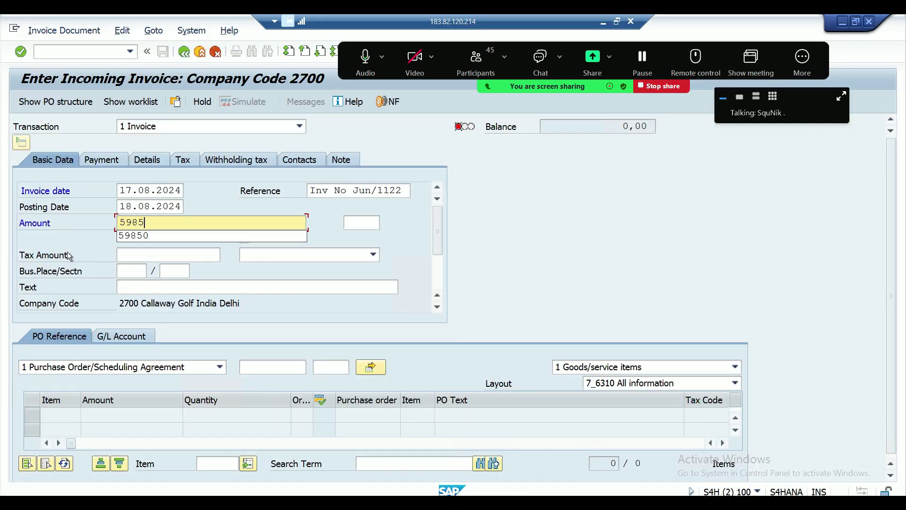
{"action": "key", "text": "Tab"}
{"action": "type", "text": "Inr"}
{"action": "key", "text": "Tab"}
{"action": "key", "text": "Return"}
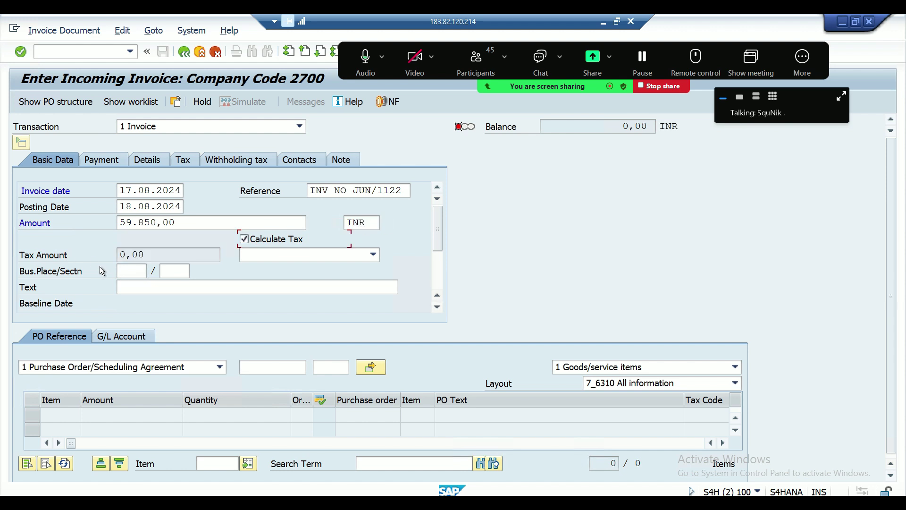
- Set the invoice's tax code to V3 (CGST 2.5% + SGST 2.5%)
{"action": "left_click", "coordinate": [259, 262]}
{"action": "left_click", "coordinate": [364, 250]}
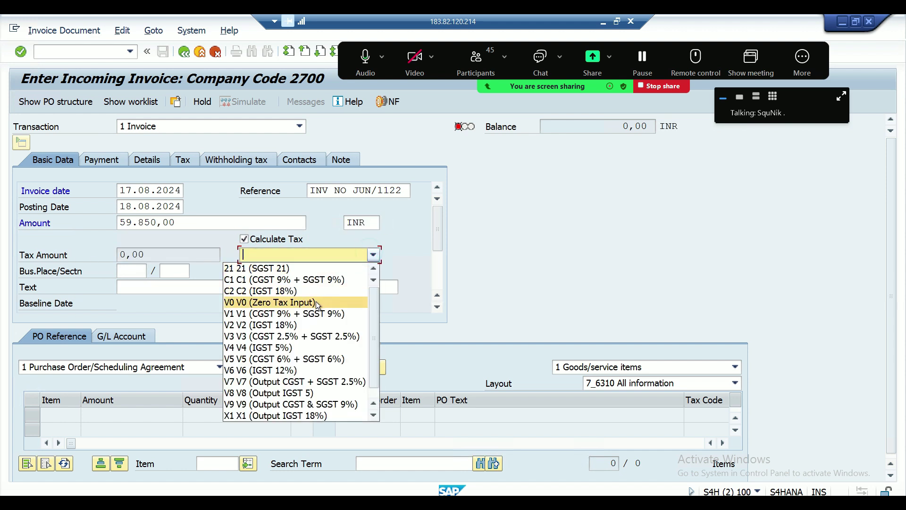
{"action": "left_click", "coordinate": [278, 336]}
- Reuse an earlier "Purchase of Material agaInst PO No" invoice text, ending it with the new purchase order's last two digits
{"action": "key", "text": "Tab"}
{"action": "key", "text": "Tab"}
{"action": "key", "text": "Tab"}
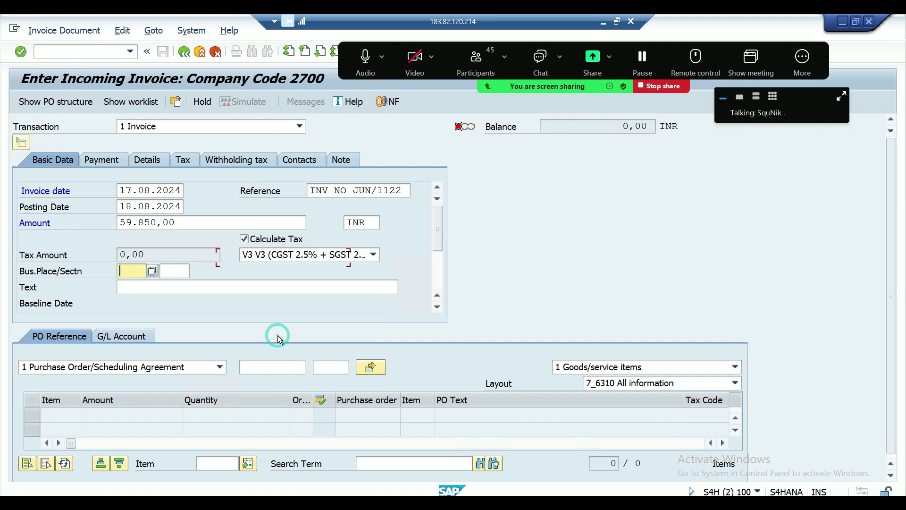
{"action": "key", "text": "Down"}
{"action": "key", "text": "Down"}
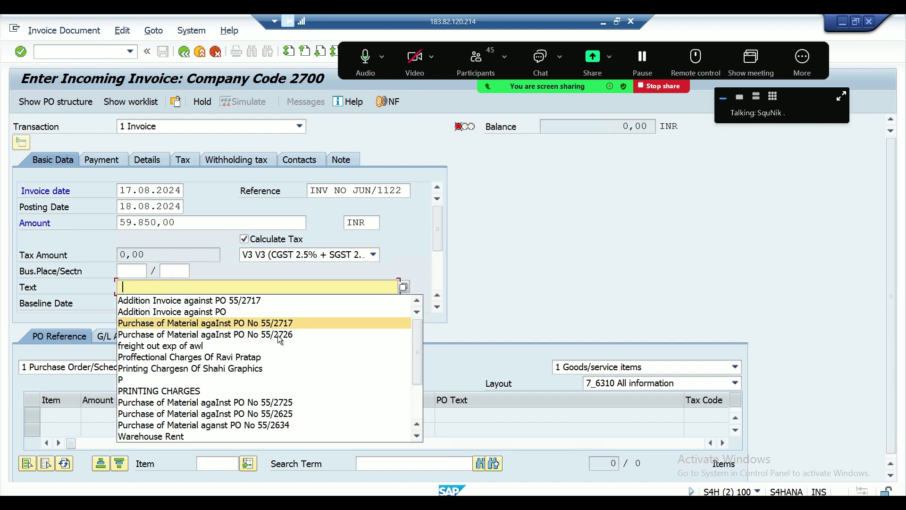
{"action": "key", "text": "Return"}
{"action": "key", "text": "BackSpace"}
{"action": "key", "text": "BackSpace"}
{"action": "type", "text": "47"}
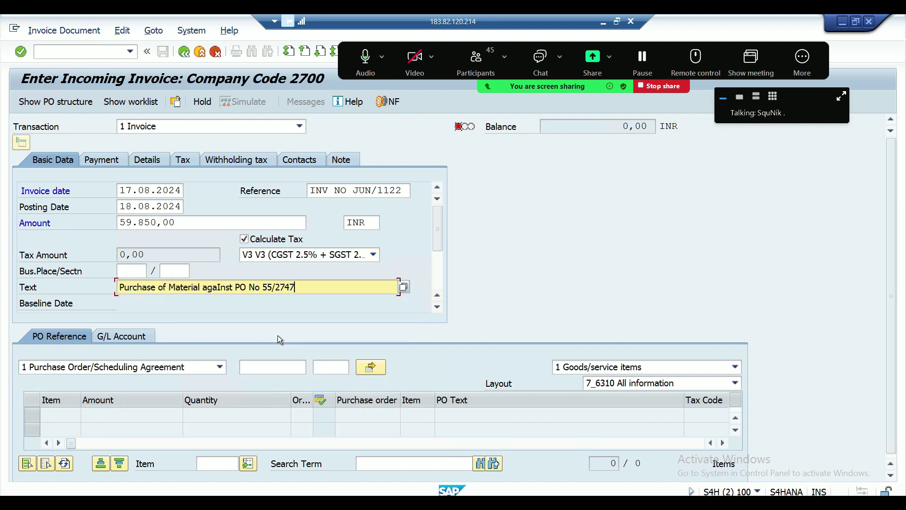
- Reference the new Spark Industries purchase order by its number to load its item, supplying CAPL when prompted
{"action": "left_click", "coordinate": [269, 368]}
{"action": "type", "text": "55000027"}
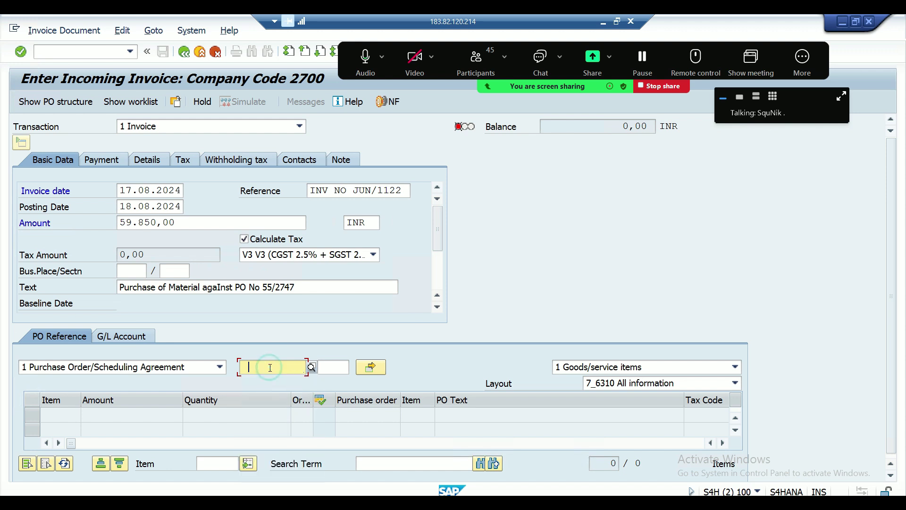
{"action": "type", "text": "47"}
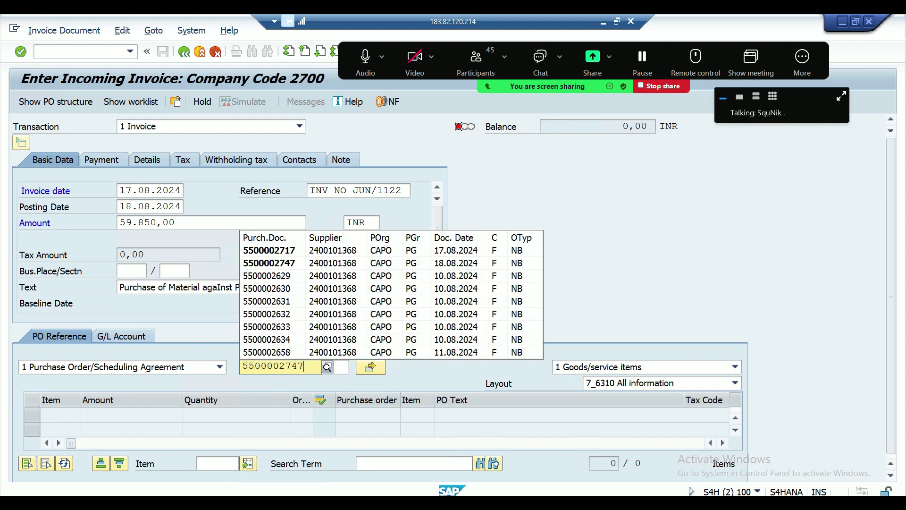
{"action": "key", "text": "Return"}
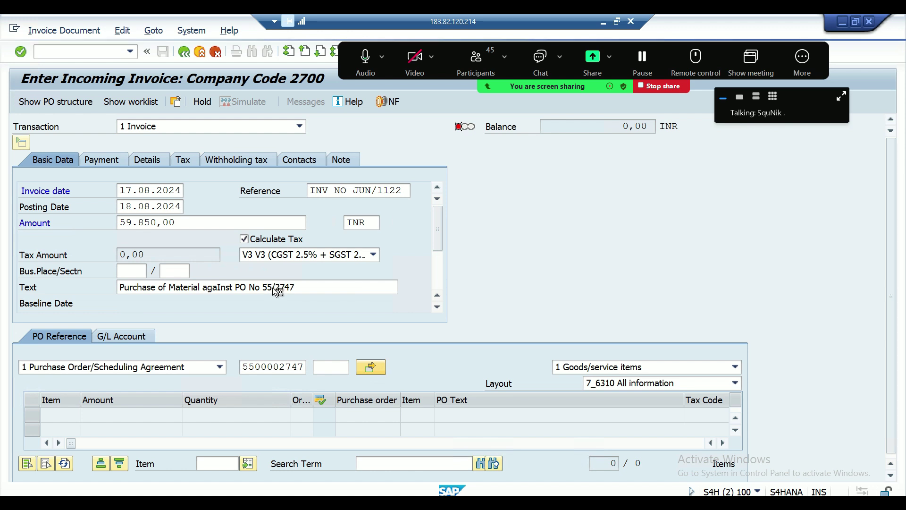
{"action": "left_click", "coordinate": [274, 340]}
{"action": "type", "text": "CAPL"}
{"action": "left_click", "coordinate": [503, 368]}
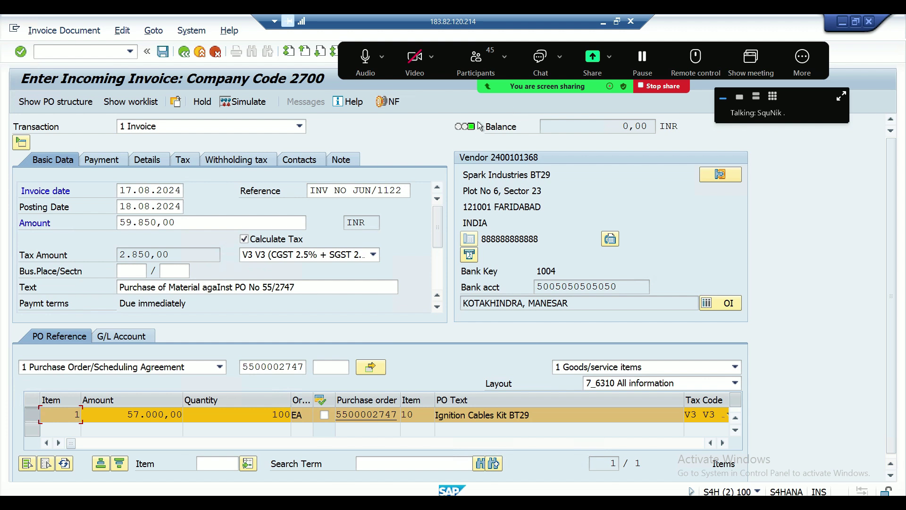
- Simulate the incoming invoice's account postings and post the invoice
{"action": "left_click", "coordinate": [256, 103]}
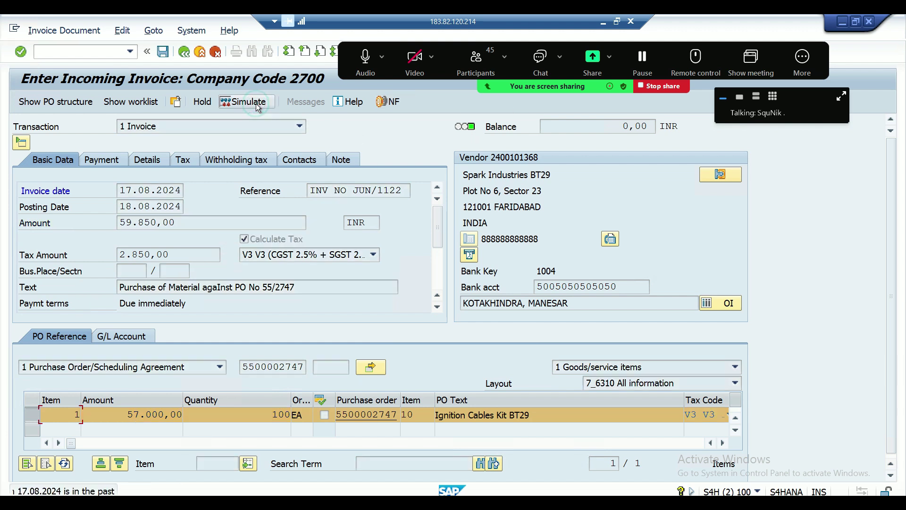
{"action": "key", "text": "Return"}
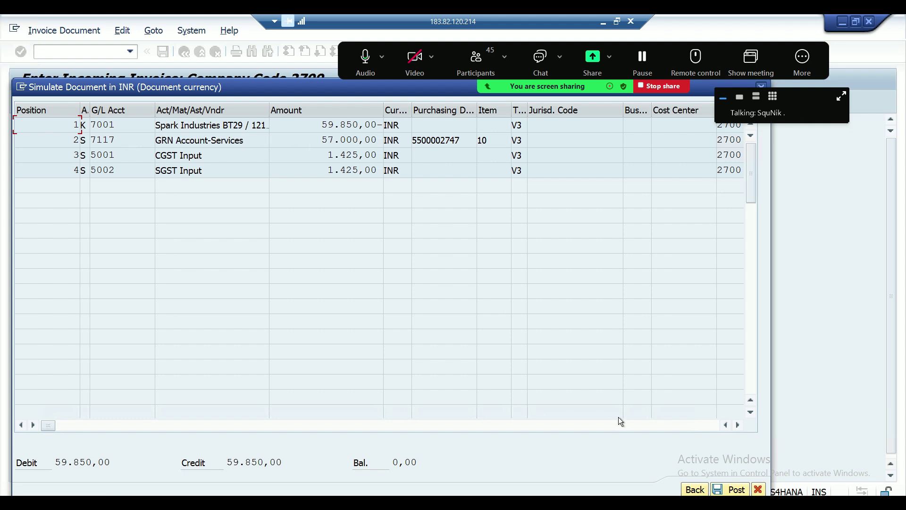
{"action": "left_click", "coordinate": [732, 491]}
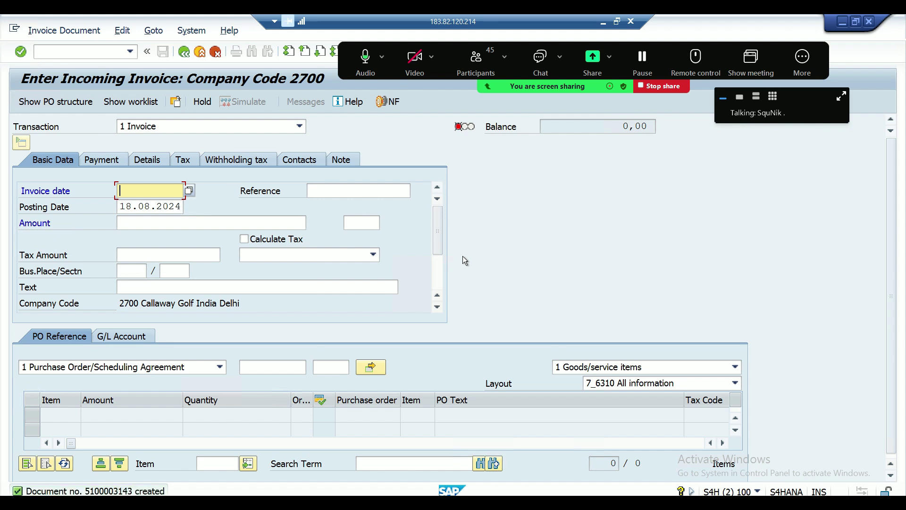
- Switch to the purchase order display, refresh it, and examine the goods receipt and invoice receipt totals in its history
{"action": "key", "text": "super"}
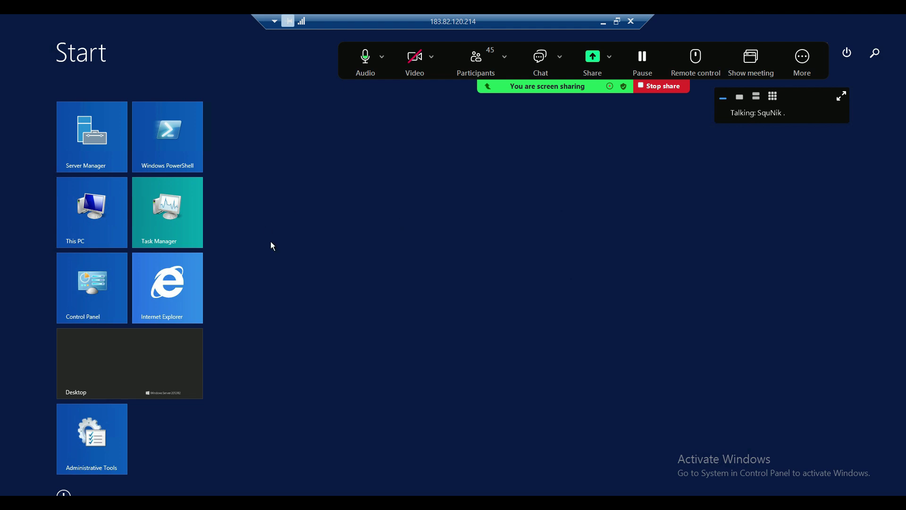
{"action": "left_click", "coordinate": [64, 494]}
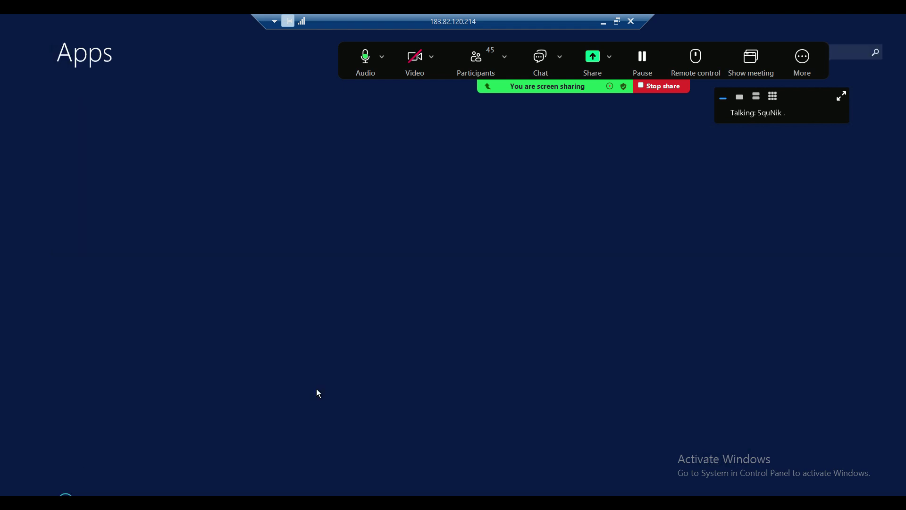
{"action": "key", "text": "alt+Tab"}
{"action": "key", "text": "alt+Tab"}
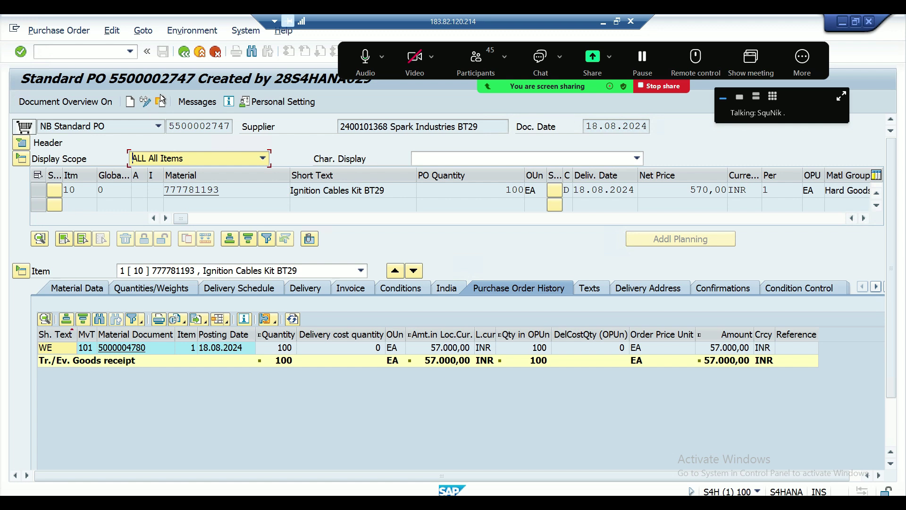
{"action": "left_click", "coordinate": [160, 101]}
{"action": "key", "text": "Return"}
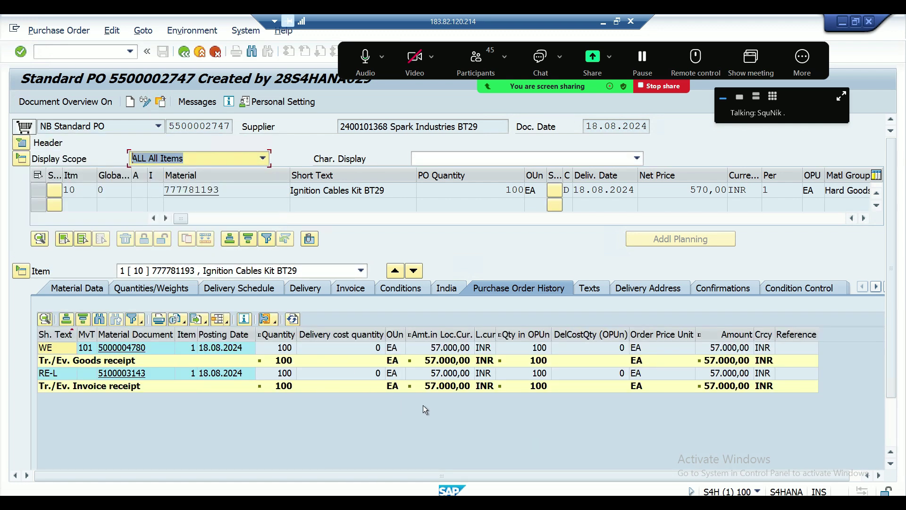
{"action": "left_click", "coordinate": [283, 361]}
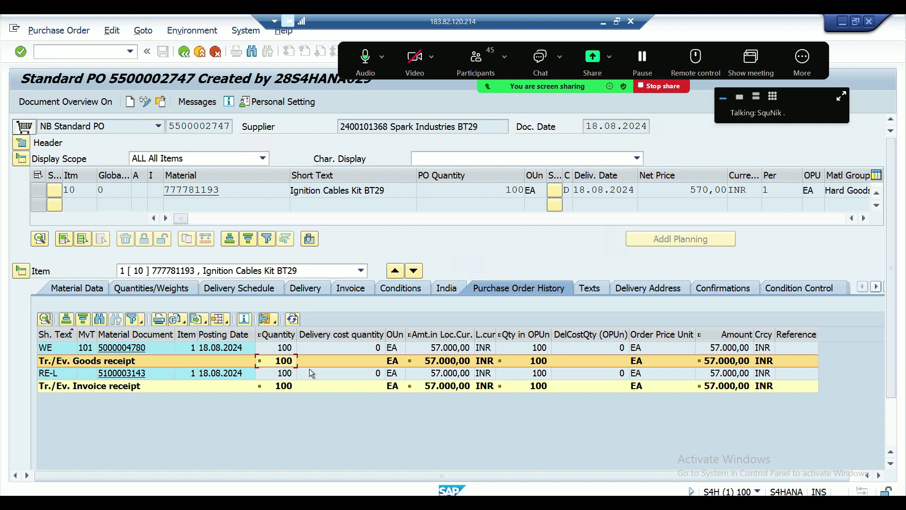
{"action": "left_click", "coordinate": [271, 386]}
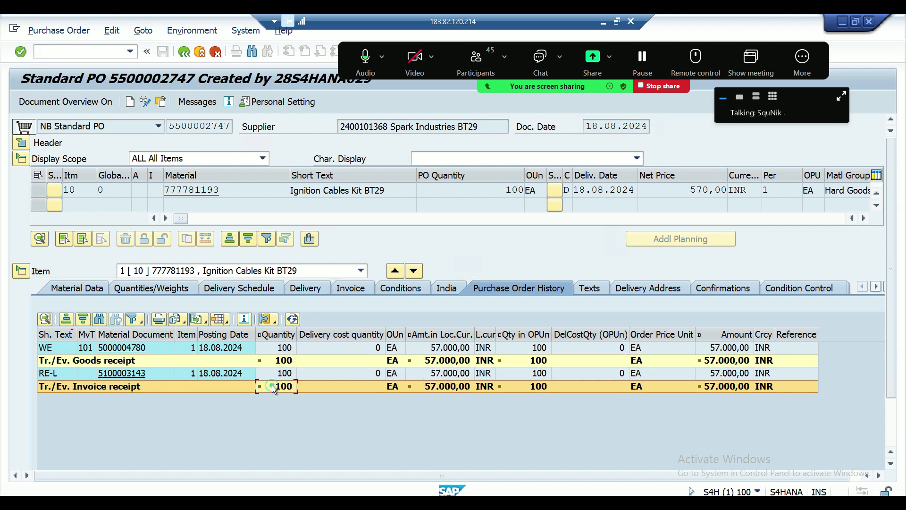
{"action": "left_click", "coordinate": [447, 387]}
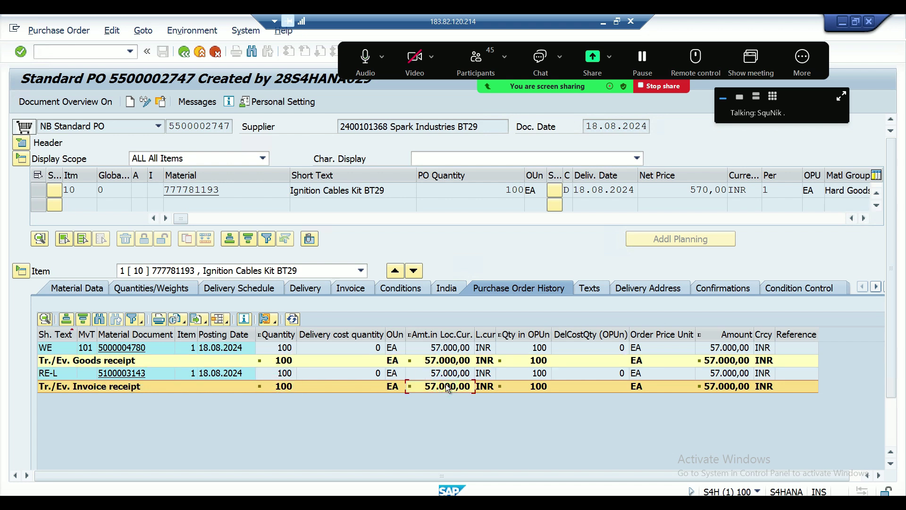
- Switch to the P2P Notes presentation in PowerPoint and examine the Spark Industries freight expense invoice slide
{"action": "key", "text": "alt+Tab"}
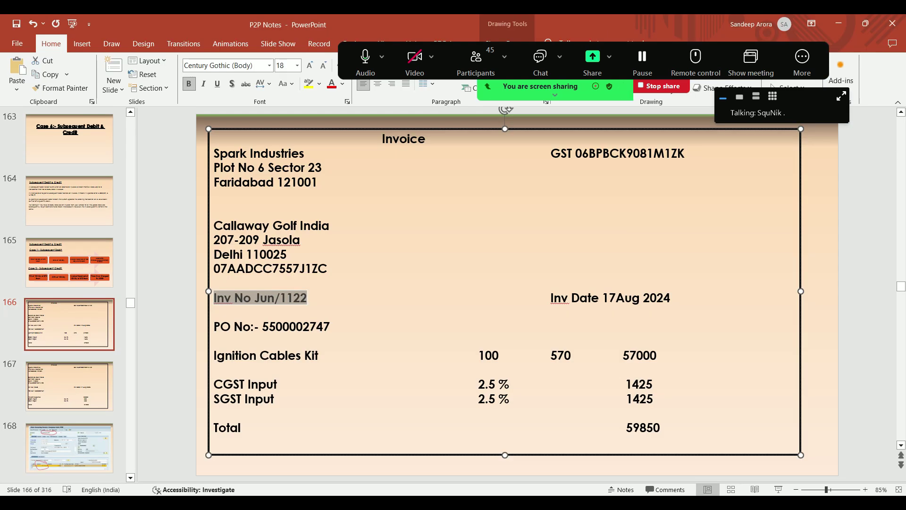
{"action": "left_click", "coordinate": [70, 382]}
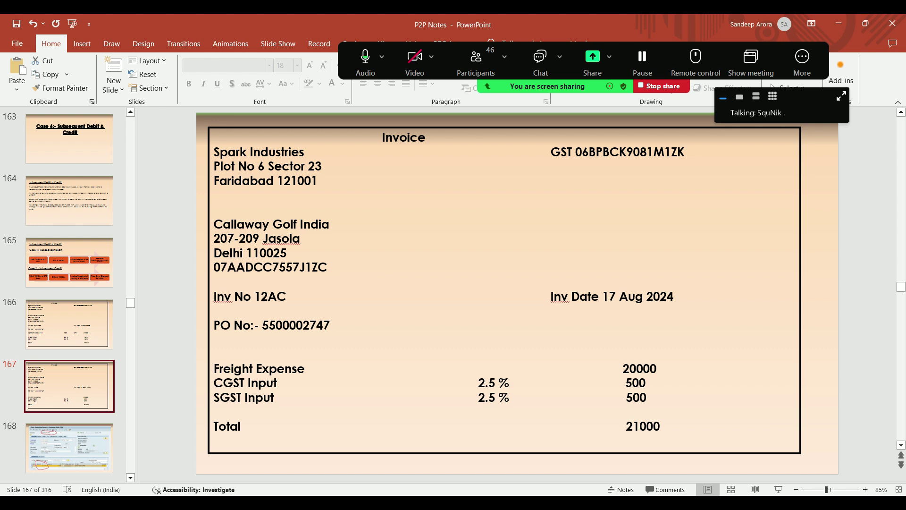
{"action": "key", "text": "alt+Tab"}
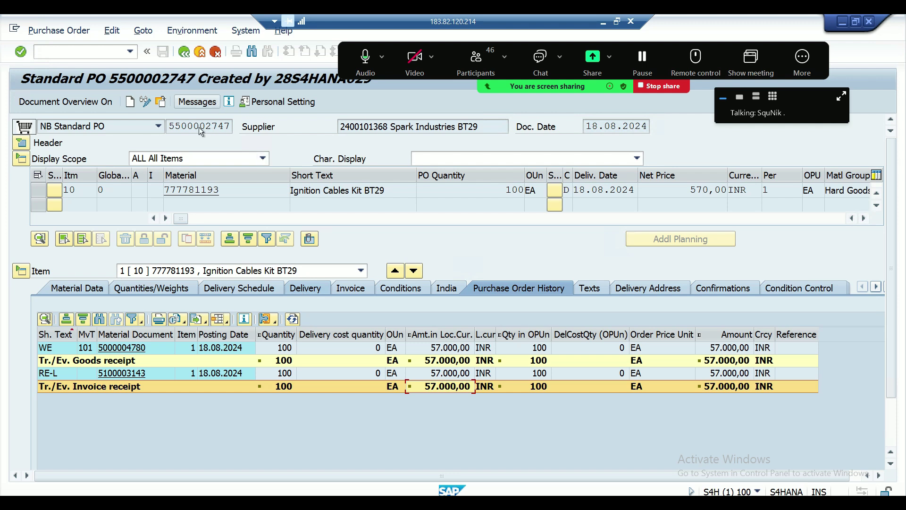
- In SAP's incoming invoice entry, change the transaction to Subsequent Debit and set the invoice date to 17.08.2024
{"action": "key", "text": "alt+Tab"}
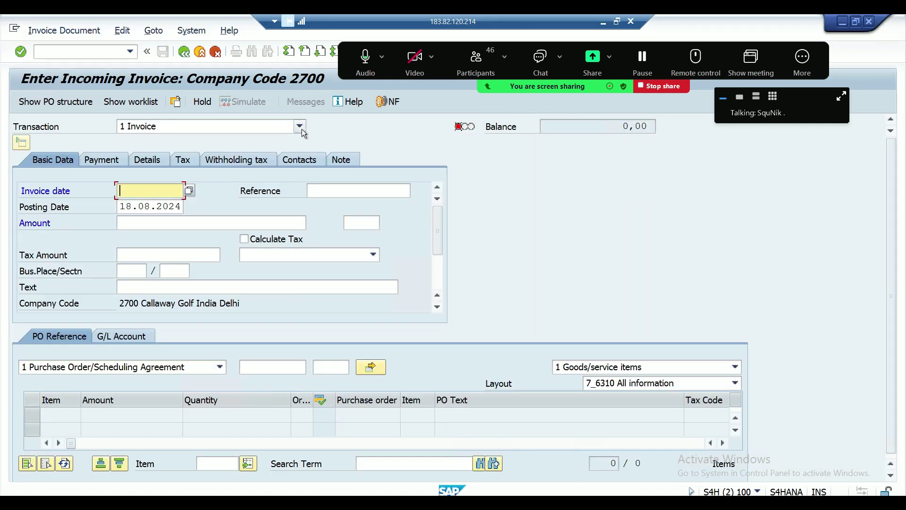
{"action": "left_click", "coordinate": [301, 127]}
{"action": "left_click", "coordinate": [240, 166]}
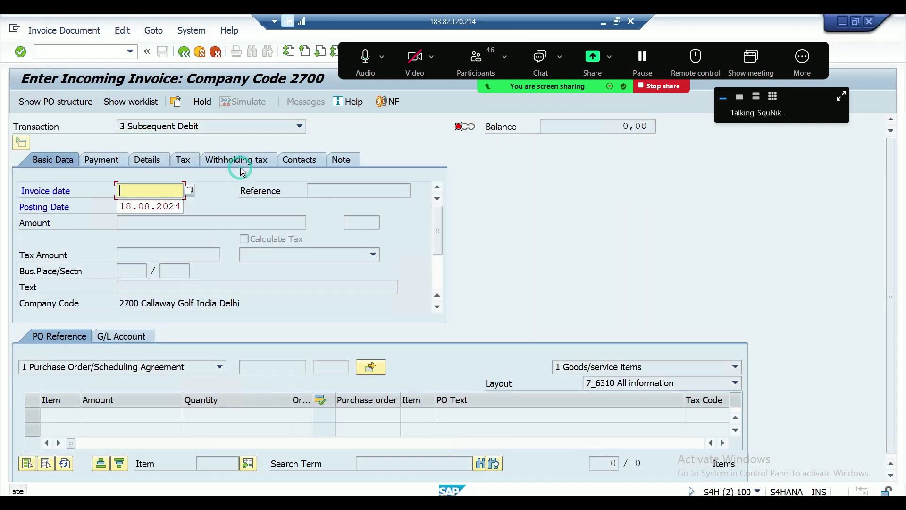
{"action": "type", "text": "17.08.2024"}
{"action": "key", "text": "Return"}
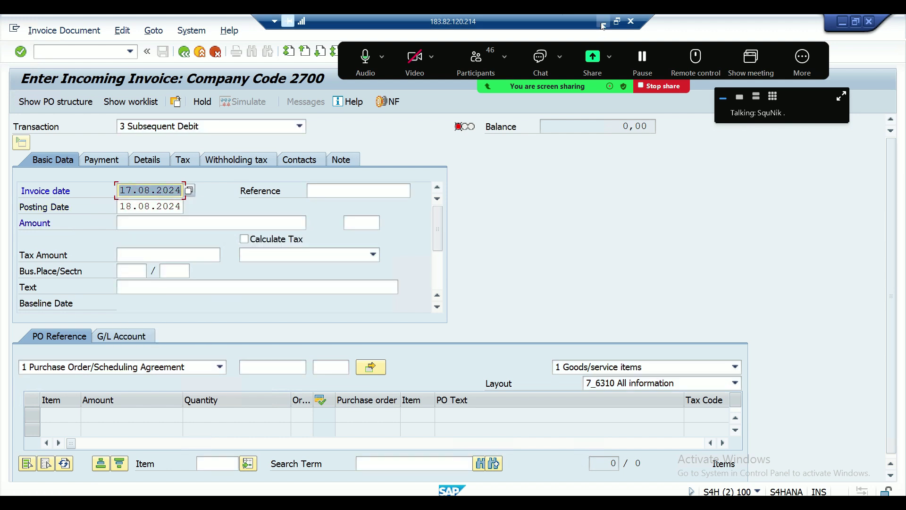
- Copy "Inv No 12AC" from the freight invoice slide in PowerPoint and use it as the SAP invoice's reference
{"action": "left_click", "coordinate": [603, 21]}
{"action": "left_click_drag", "start_coordinate": [215, 296], "coordinate": [300, 296]}
{"action": "key", "text": "ctrl+c"}
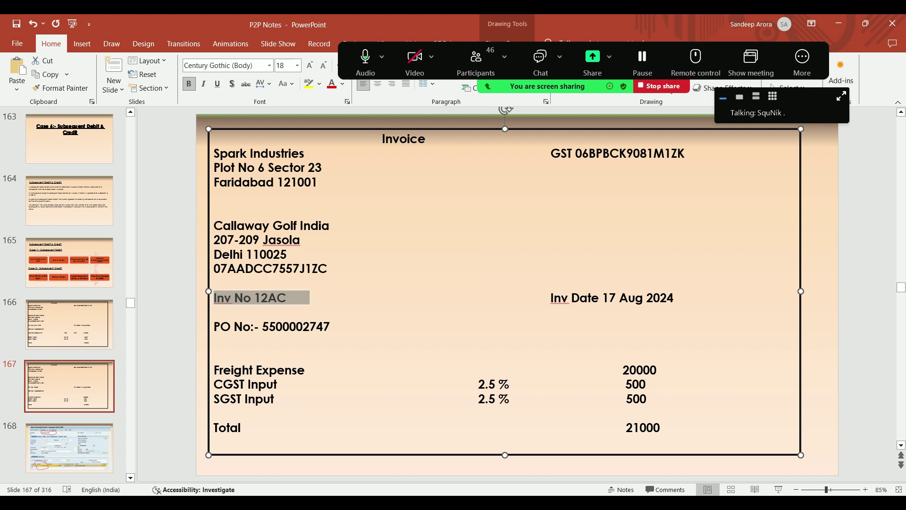
{"action": "left_click", "coordinate": [539, 497]}
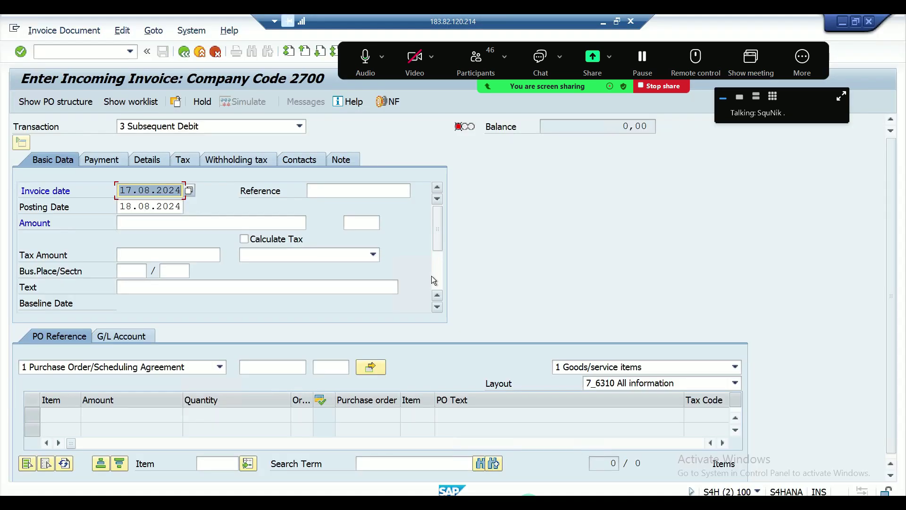
{"action": "left_click", "coordinate": [328, 195]}
{"action": "key", "text": "ctrl+v"}
- Set the invoice amount to 21000 INR and have tax calculated automatically with code V3 (CGST 2.5% + SGST 2.5%)
{"action": "key", "text": "Tab"}
{"action": "key", "text": "Tab"}
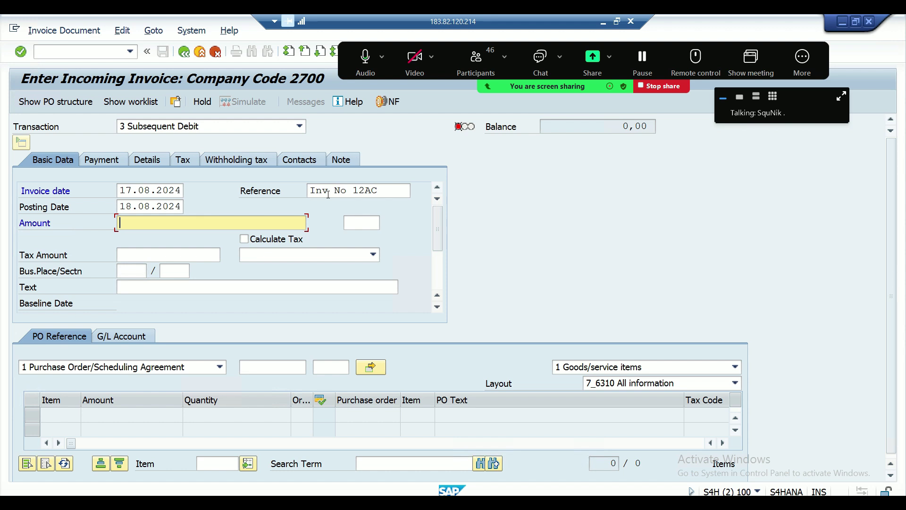
{"action": "type", "text": "21000"}
{"action": "key", "text": "Tab"}
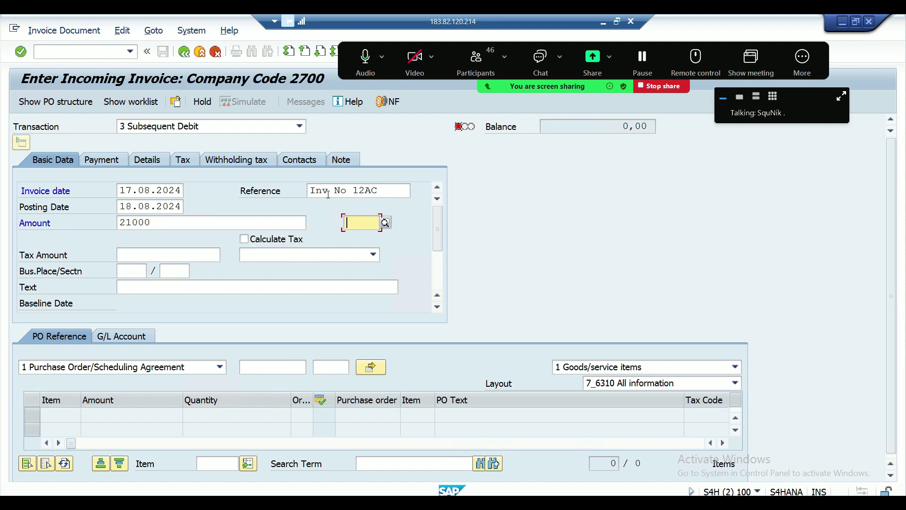
{"action": "type", "text": "Inr"}
{"action": "key", "text": "Tab"}
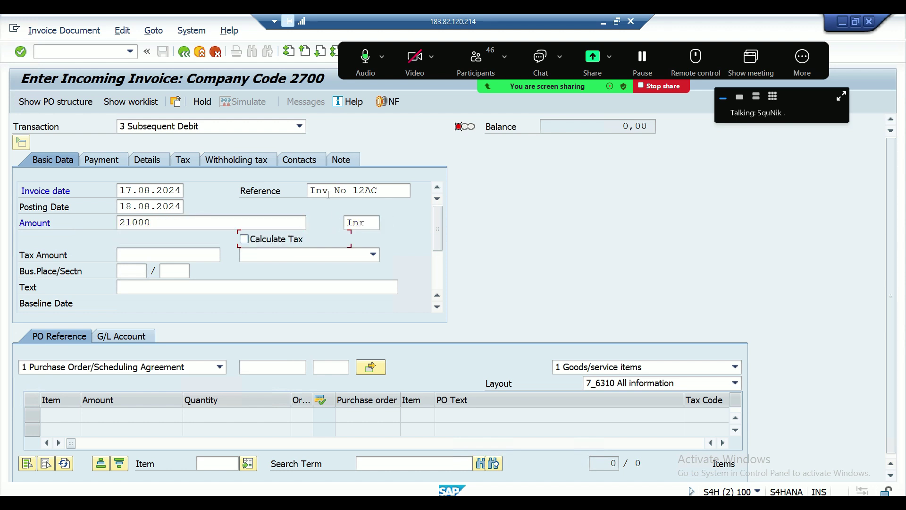
{"action": "key", "text": "space"}
{"action": "key", "text": "Return"}
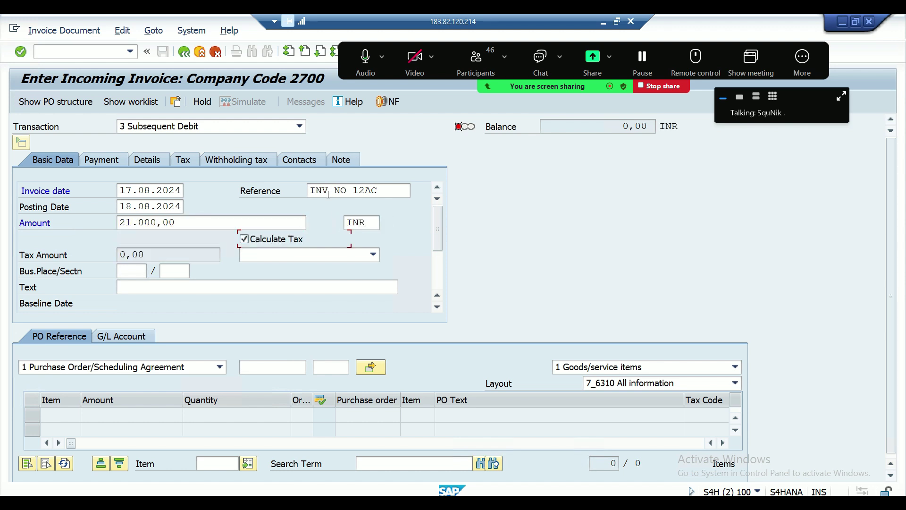
{"action": "left_click", "coordinate": [364, 257]}
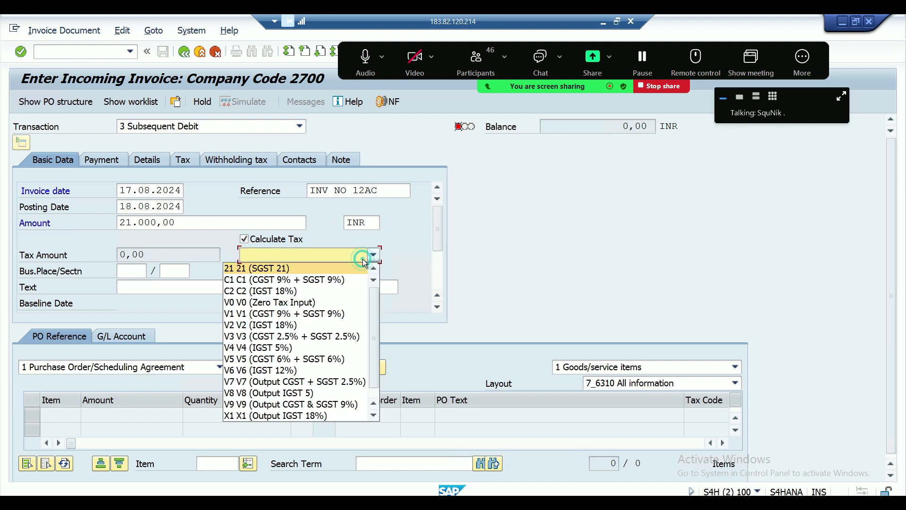
{"action": "left_click", "coordinate": [278, 335]}
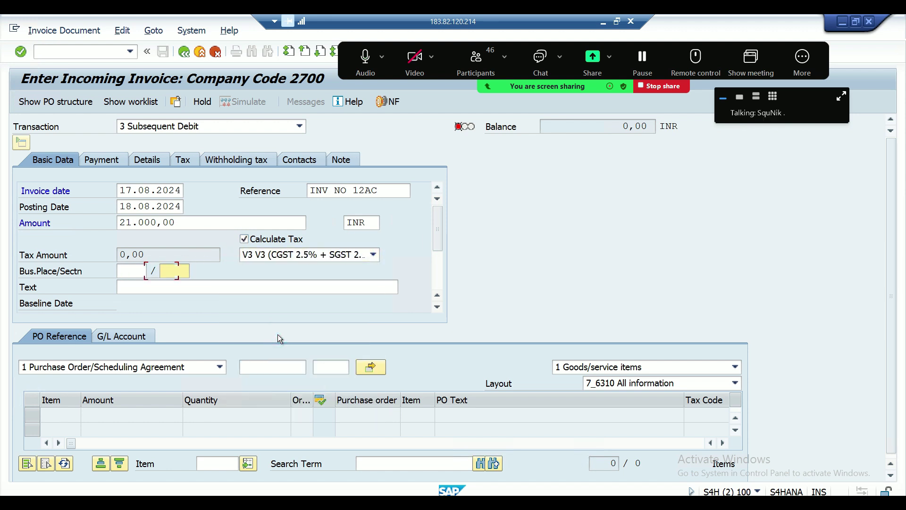
- Reuse the earlier "Addition Invoice against PO" invoice text, ending it with the current purchase order's last two digits
{"action": "key", "text": "Tab"}
{"action": "key", "text": "Tab"}
{"action": "key", "text": "shift+Tab"}
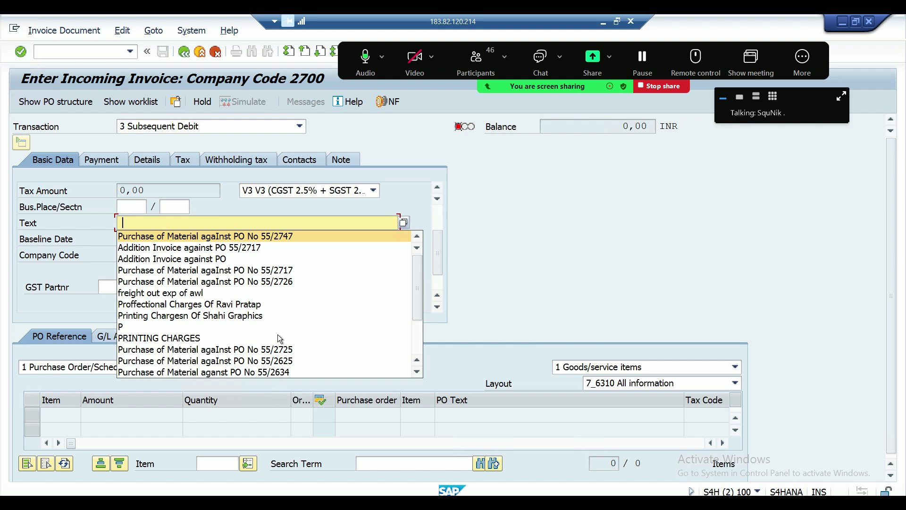
{"action": "key", "text": "Down"}
{"action": "key", "text": "Return"}
{"action": "key", "text": "BackSpace"}
{"action": "key", "text": "BackSpace"}
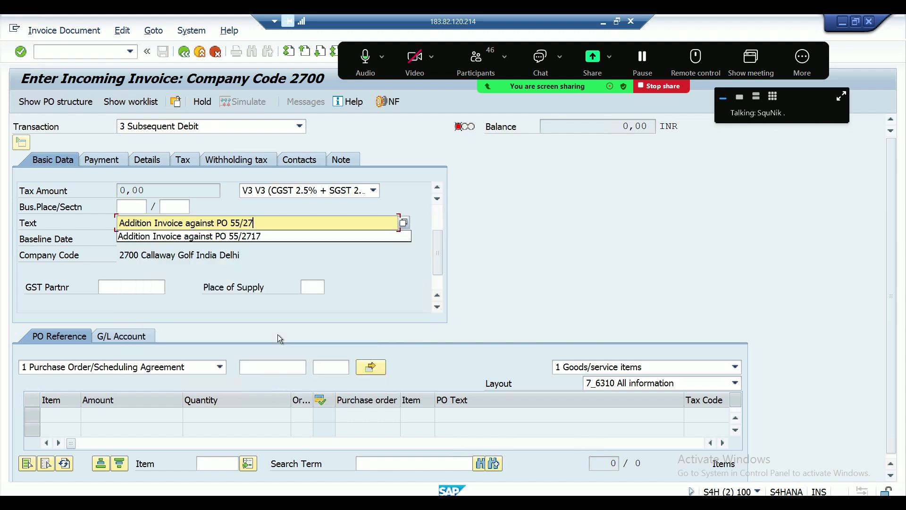
{"action": "type", "text": "47"}
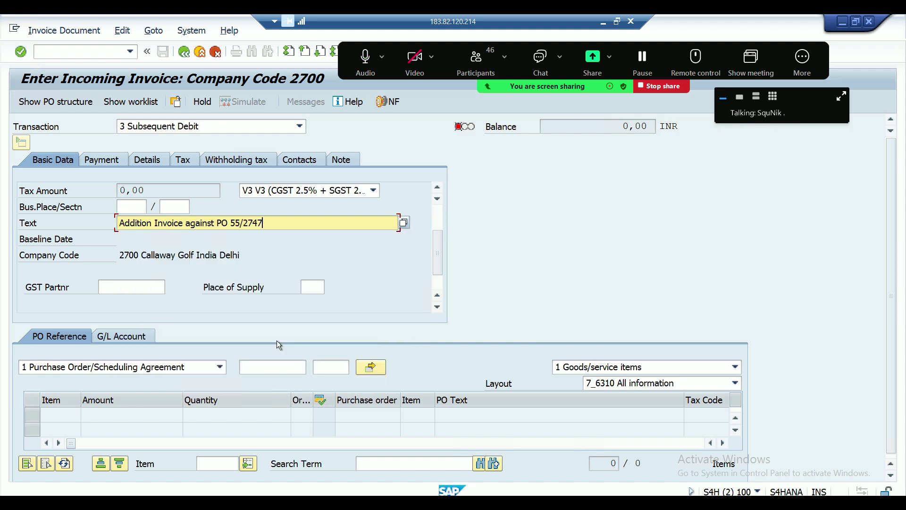
- Reference the Spark Industries purchase order by its number, restrict it to the previously used plant, and adopt its item
{"action": "left_click", "coordinate": [269, 370]}
{"action": "key", "text": "Down"}
{"action": "key", "text": "Return"}
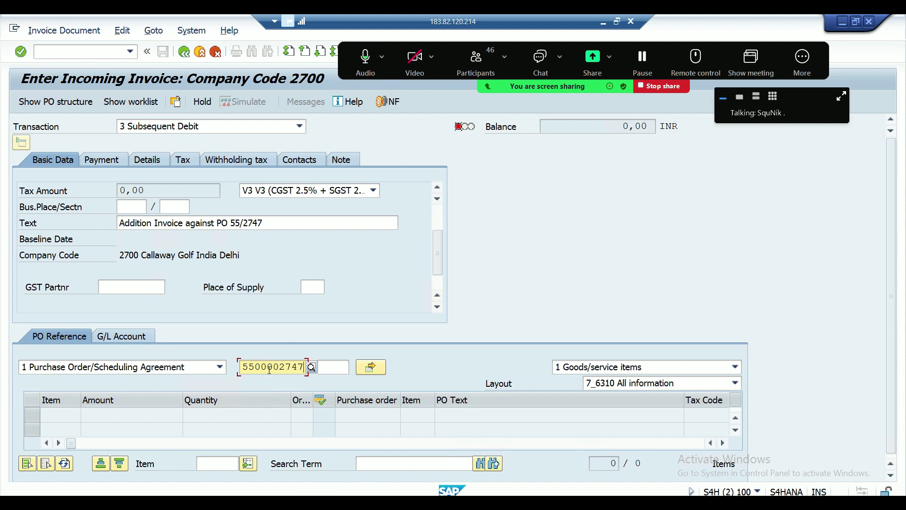
{"action": "left_click", "coordinate": [368, 367]}
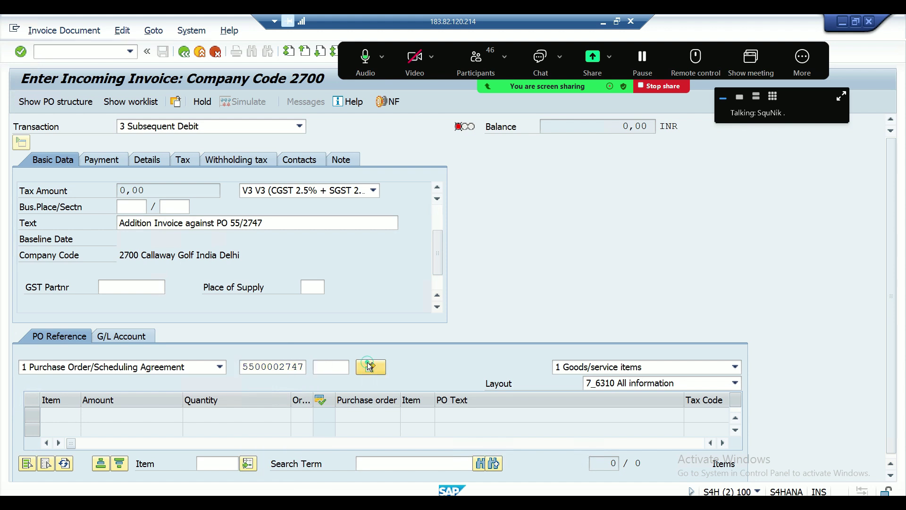
{"action": "left_click", "coordinate": [293, 341]}
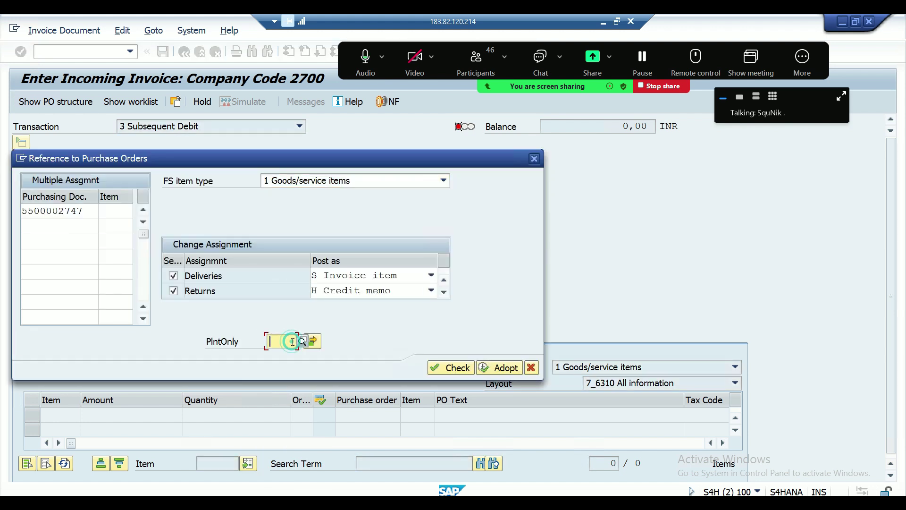
{"action": "key", "text": "Down"}
{"action": "key", "text": "Return"}
{"action": "left_click", "coordinate": [497, 368]}
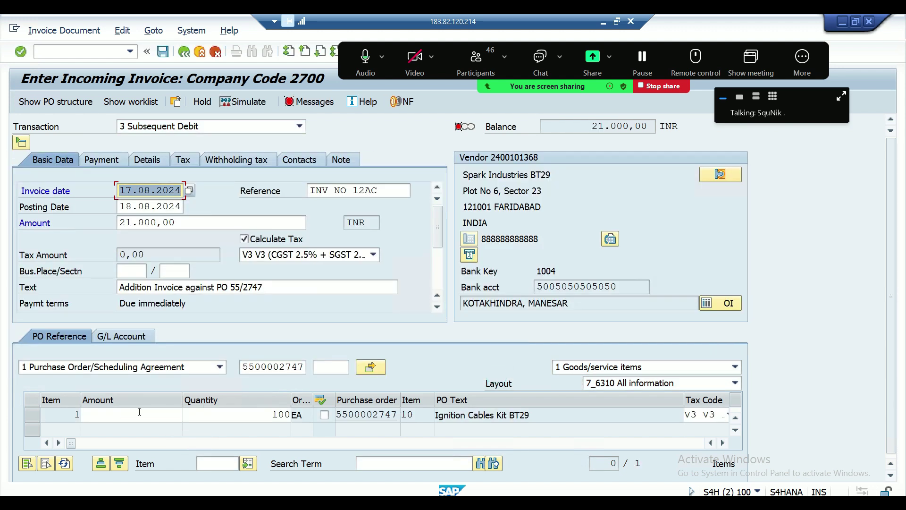
- Set the Ignition Cables Kit item's amount to 20000 and confirm it so the invoice is recalculated
{"action": "left_click", "coordinate": [110, 420]}
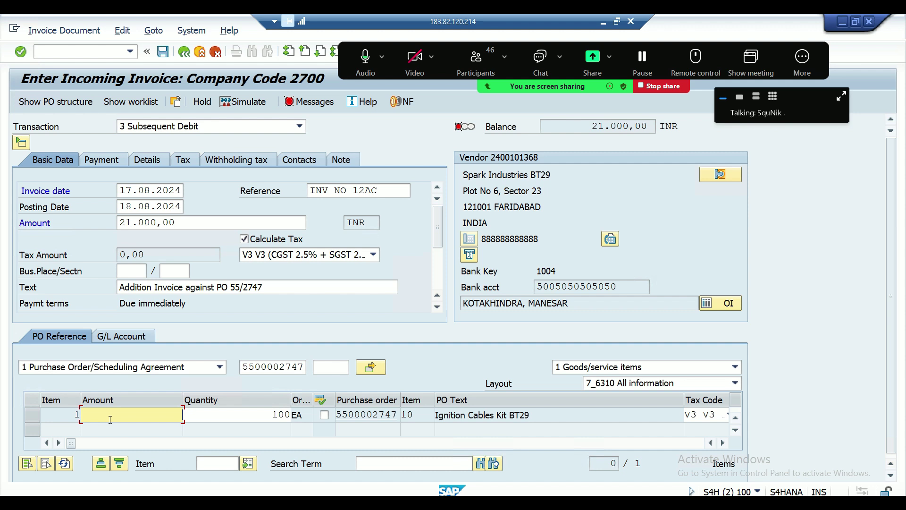
{"action": "left_click", "coordinate": [110, 419]}
{"action": "key", "text": "Down"}
{"action": "key", "text": "Return"}
{"action": "key", "text": "Return"}
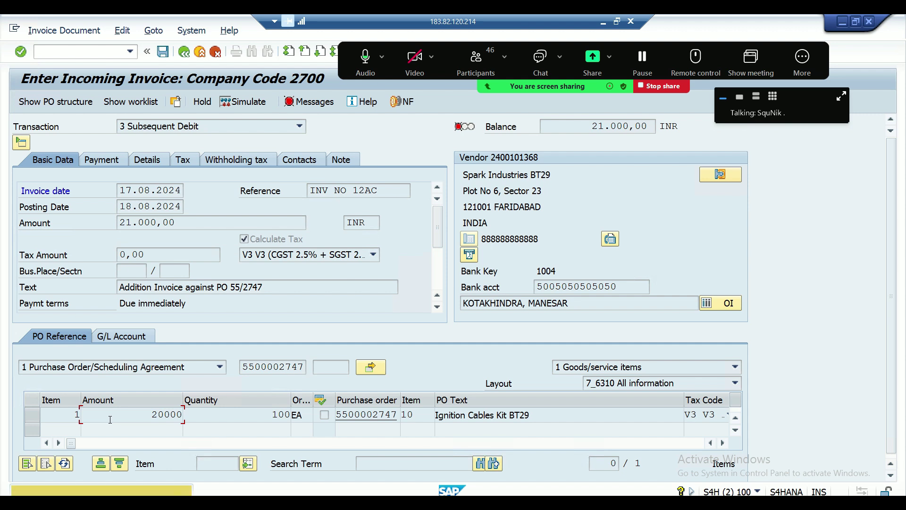
{"action": "key", "text": "Return"}
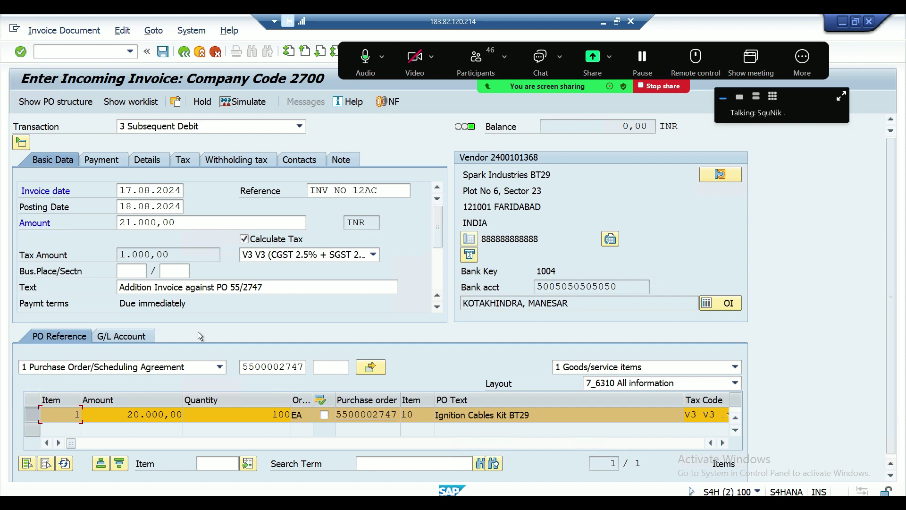
- Recheck the freight invoice slide, then simulate the subsequent debit and examine its price difference, CGST and SGST postings
{"action": "key", "text": "alt+Tab"}
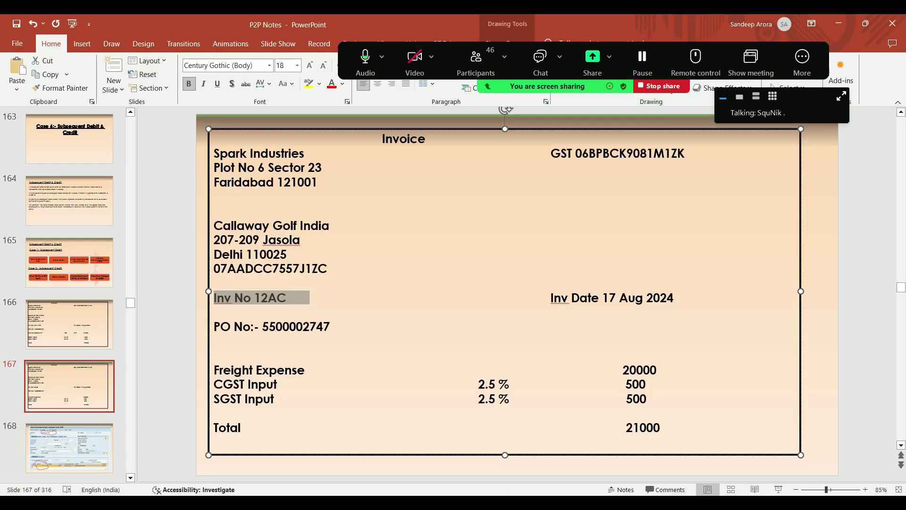
{"action": "key", "text": "alt+Tab"}
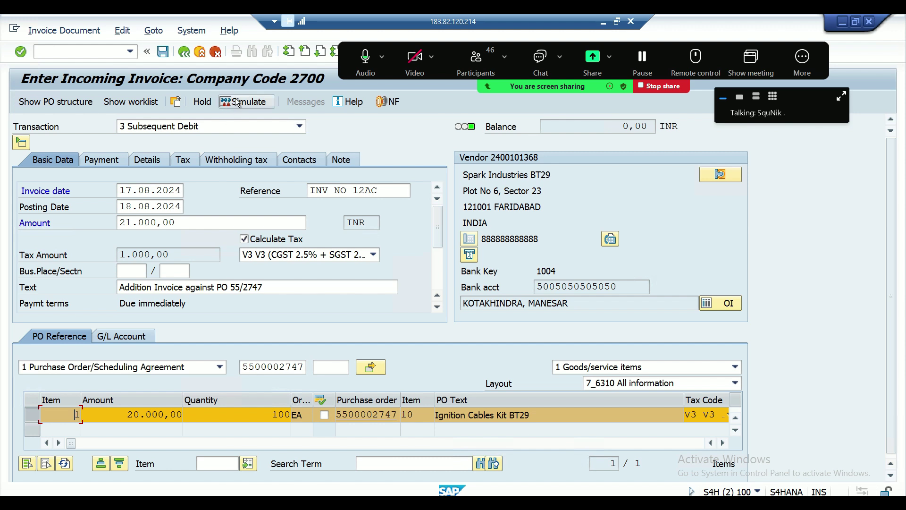
{"action": "left_click", "coordinate": [238, 102]}
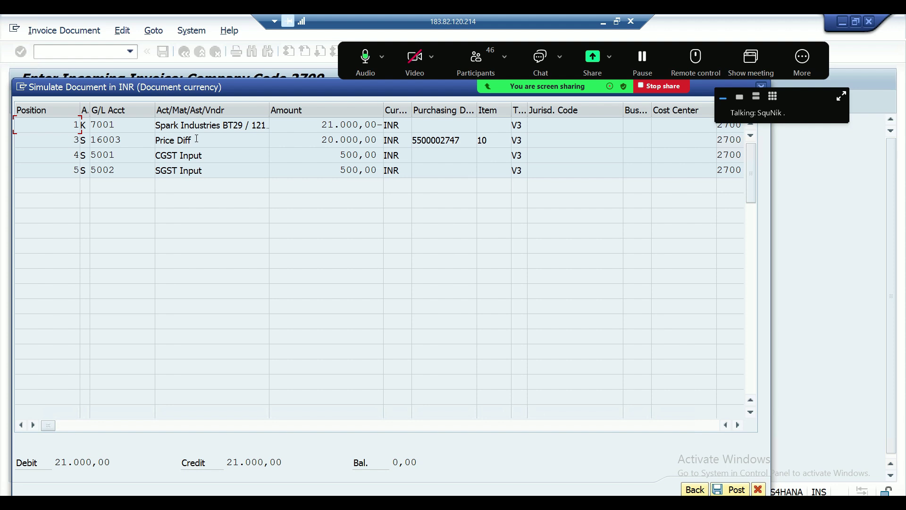
{"action": "left_click_drag", "start_coordinate": [189, 140], "coordinate": [152, 137]}
{"action": "left_click_drag", "start_coordinate": [203, 155], "coordinate": [144, 171]}
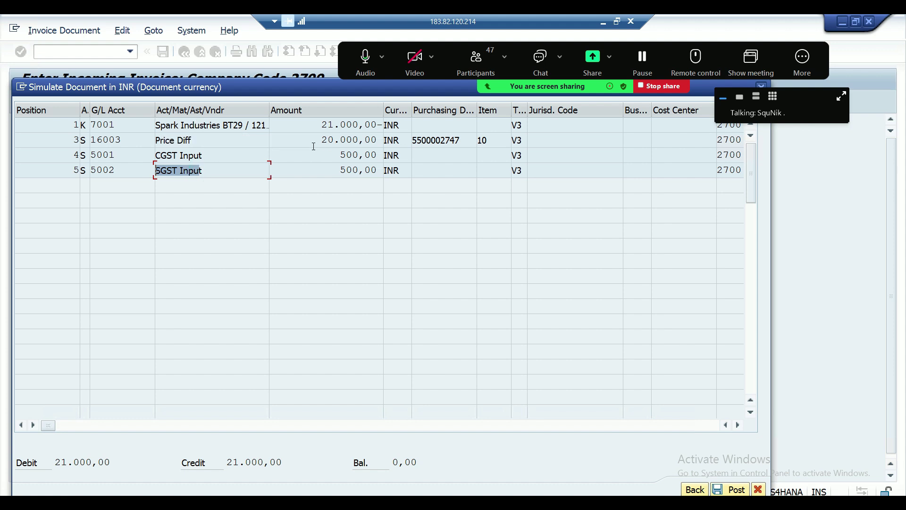
- Review the simulated price difference, tax and vendor amounts, and post the Spark Industries subsequent debit
{"action": "left_click_drag", "start_coordinate": [317, 141], "coordinate": [383, 155]}
{"action": "left_click_drag", "start_coordinate": [331, 167], "coordinate": [378, 168]}
{"action": "left_click_drag", "start_coordinate": [314, 125], "coordinate": [381, 125]}
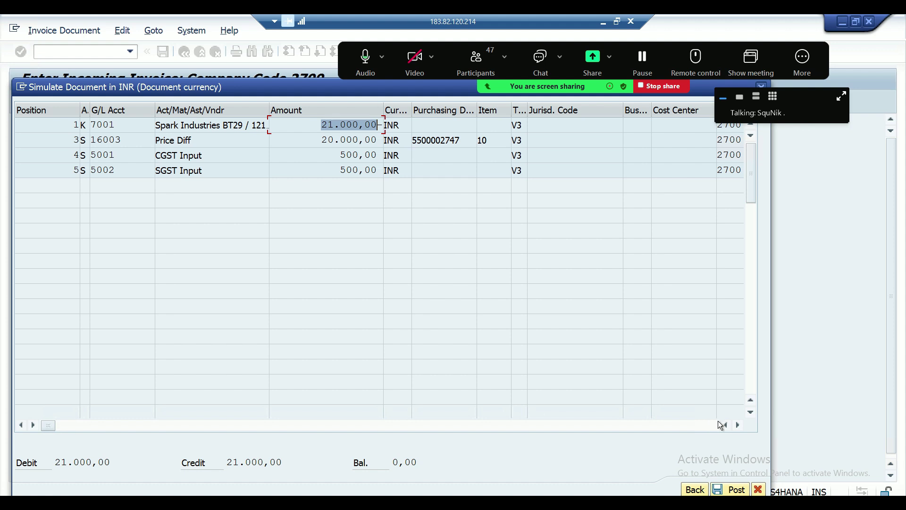
{"action": "left_click", "coordinate": [732, 490]}
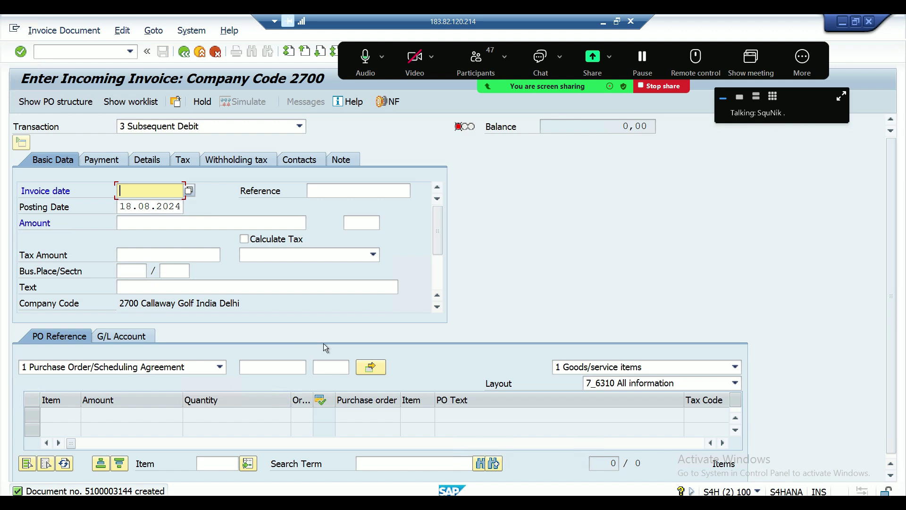
- Refresh the Ignition Cables Kit purchase order and examine the goods receipt, invoice receipt and subsequent debit entries in its history
{"action": "key", "text": "alt+Tab"}
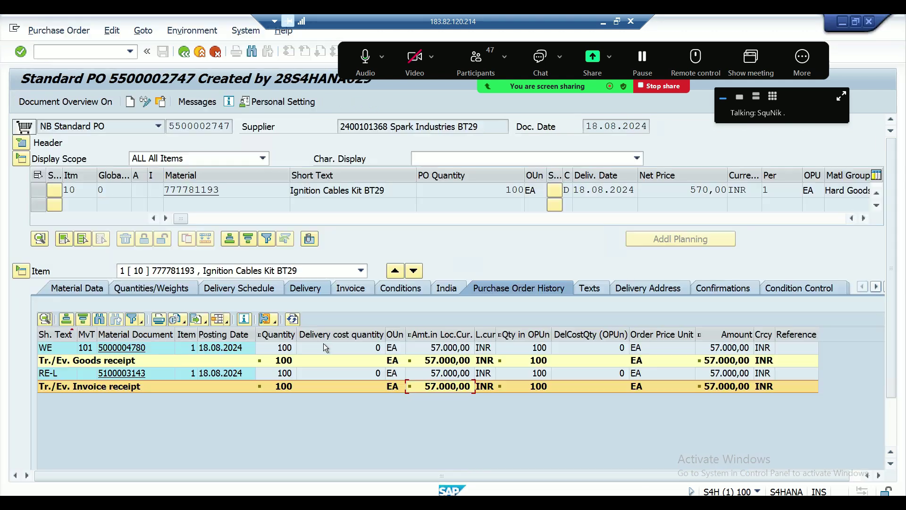
{"action": "left_click", "coordinate": [162, 102]}
{"action": "key", "text": "Return"}
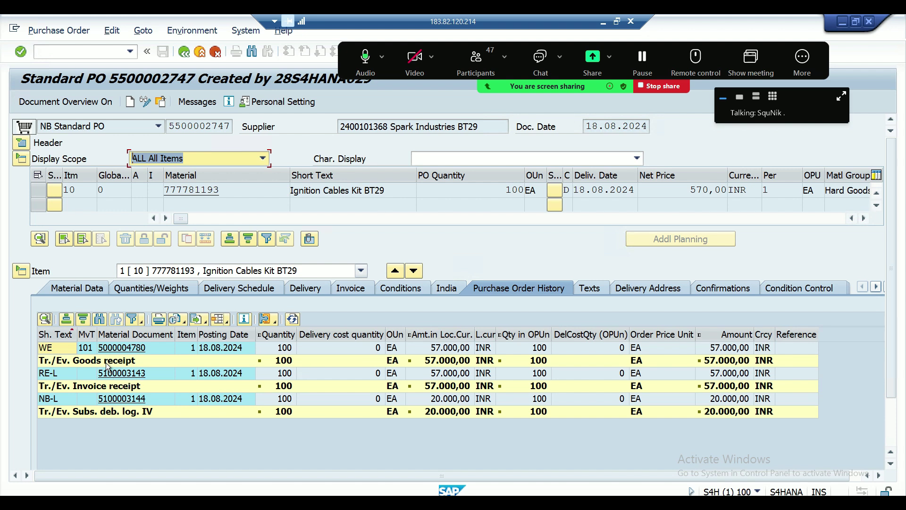
{"action": "left_click", "coordinate": [447, 361]}
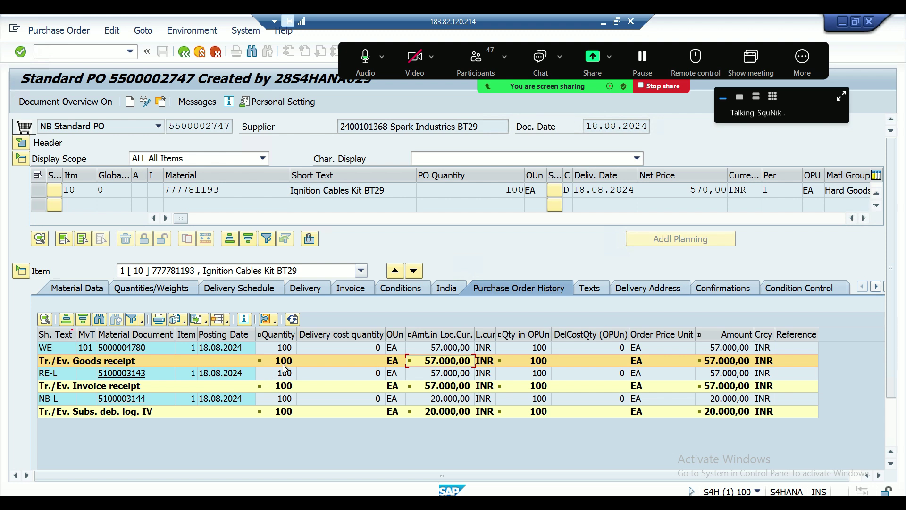
{"action": "left_click", "coordinate": [118, 387]}
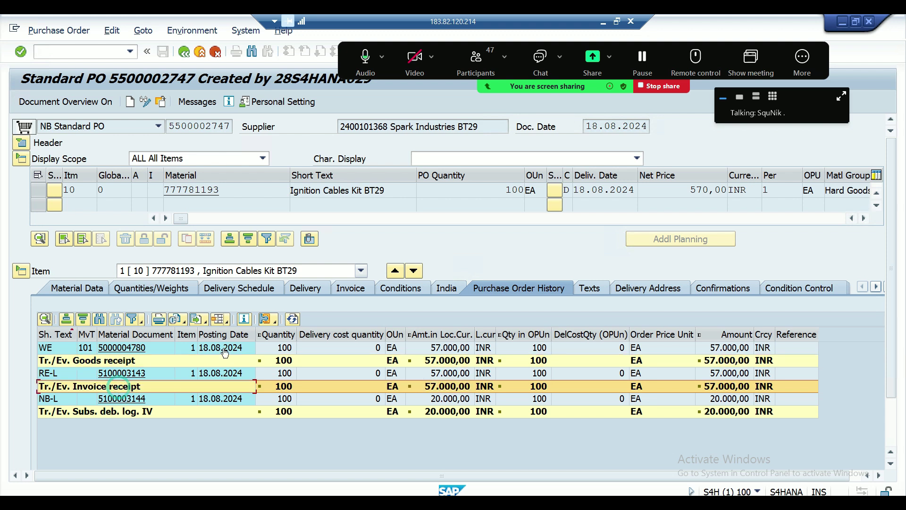
{"action": "left_click", "coordinate": [275, 385]}
{"action": "left_click", "coordinate": [434, 387]}
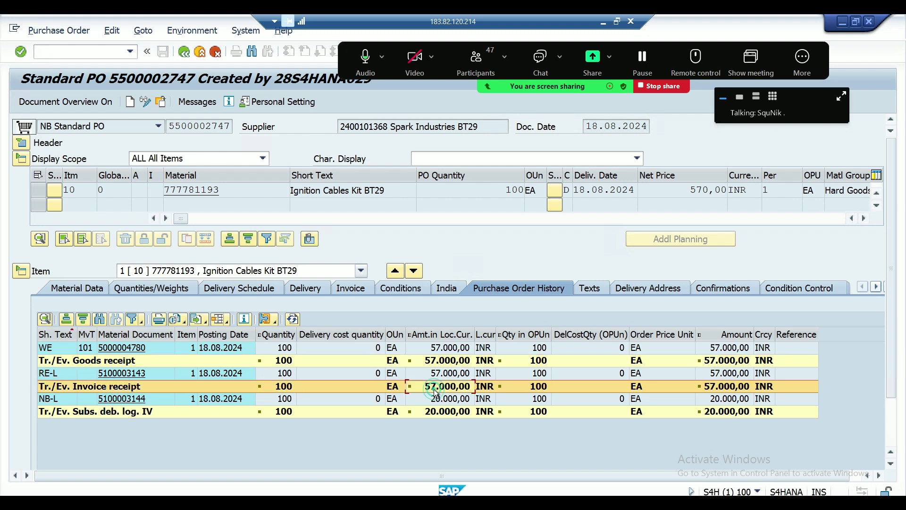
{"action": "left_click", "coordinate": [93, 412]}
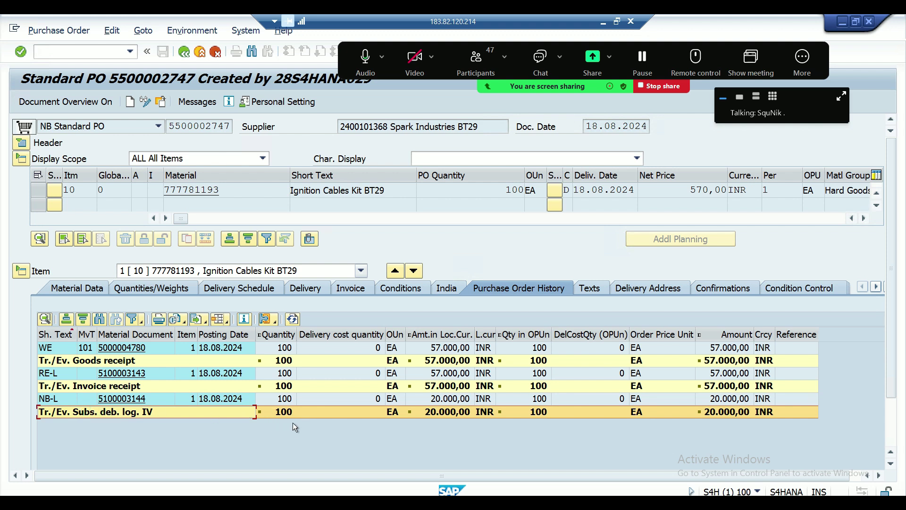
{"action": "left_click", "coordinate": [454, 386]}
{"action": "left_click", "coordinate": [452, 413]}
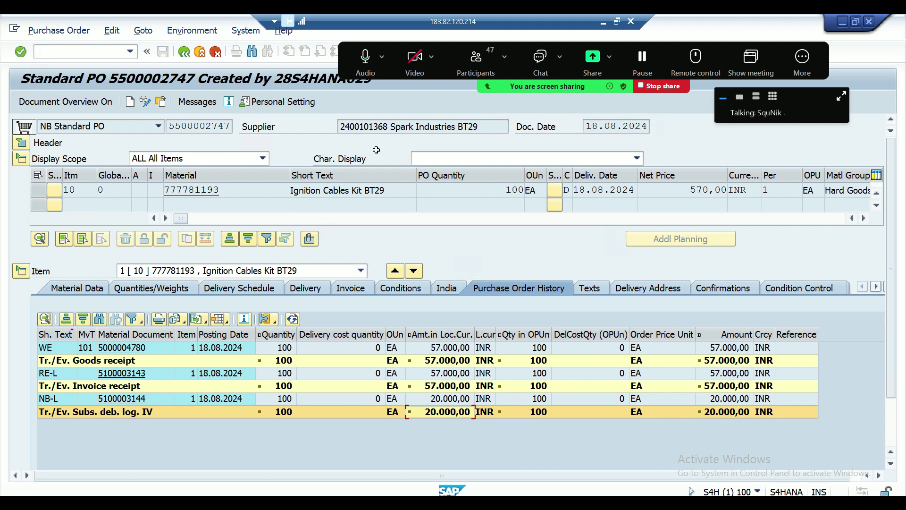
- Mark the supplier number in the purchase order header and open transaction FBL1N in a new session
{"action": "left_click_drag", "start_coordinate": [388, 126], "coordinate": [338, 123]}
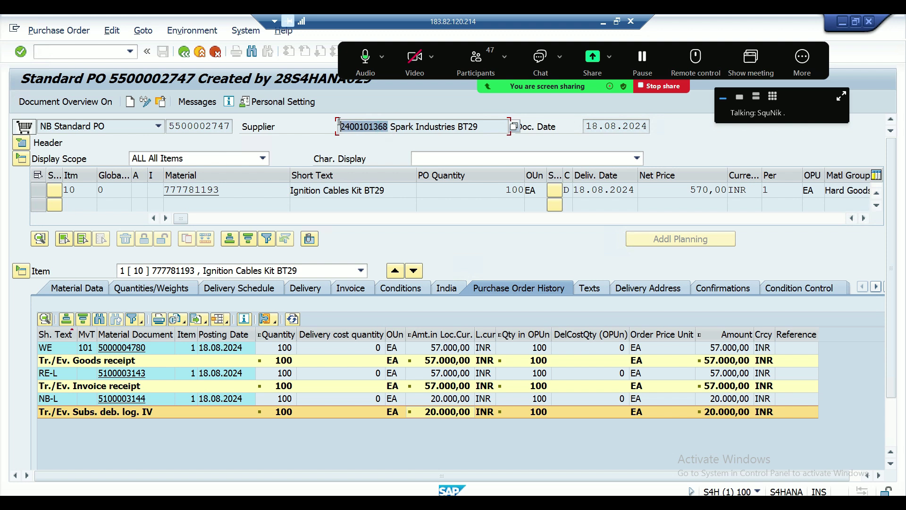
{"action": "left_click", "coordinate": [39, 51]}
{"action": "type", "text": "/ofbl1n"}
{"action": "key", "text": "Return"}
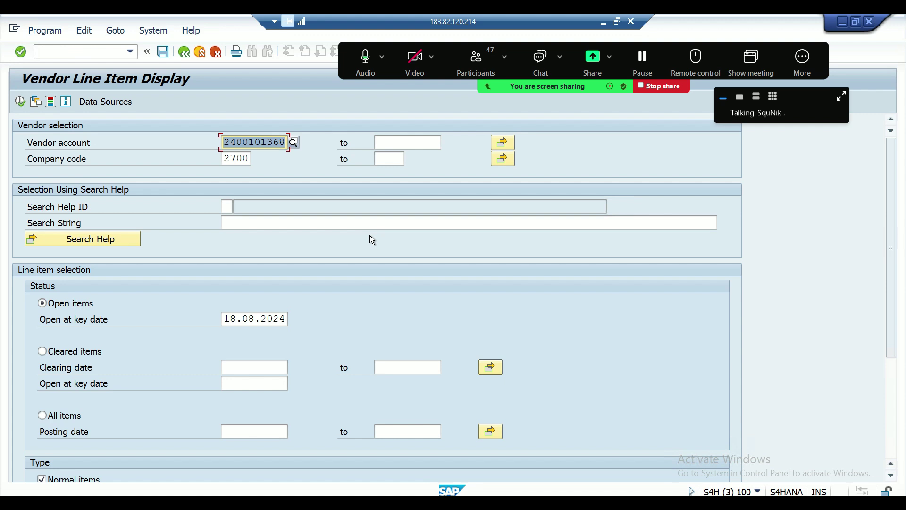
- Copy the Spark Industries supplier number from the purchase order and return to the vendor line item selection
{"action": "type", "text": "Inv No 12A"}
{"action": "key", "text": "alt+Tab"}
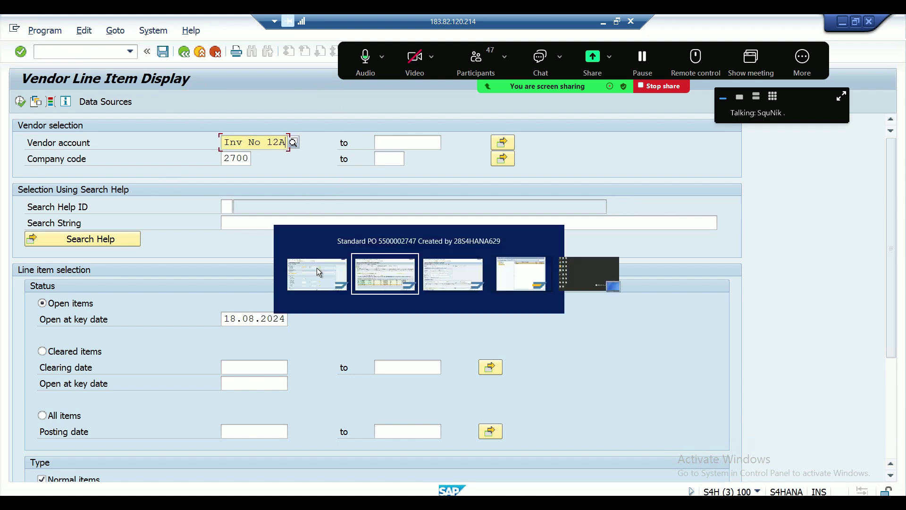
{"action": "left_click_drag", "start_coordinate": [389, 126], "coordinate": [339, 126]}
{"action": "key", "text": "ctrl+c"}
{"action": "key", "text": "alt+Tab"}
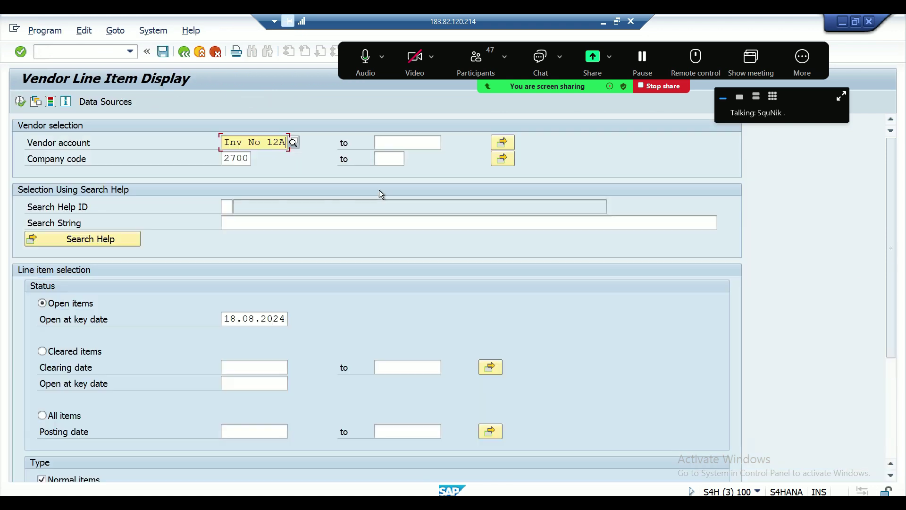
{"action": "key", "text": "alt+Tab"}
{"action": "key", "text": "alt+Tab"}
{"action": "key", "text": "ctrl+shift+Left"}
{"action": "key", "text": "Up"}
{"action": "key", "text": "Up"}
{"action": "key", "text": "Up"}
{"action": "key", "text": "Down"}
{"action": "key", "text": "Down"}
{"action": "key", "text": "Down"}
{"action": "key", "text": "Down"}
{"action": "key", "text": "Down"}
{"action": "key", "text": "Down"}
{"action": "key", "text": "Down"}
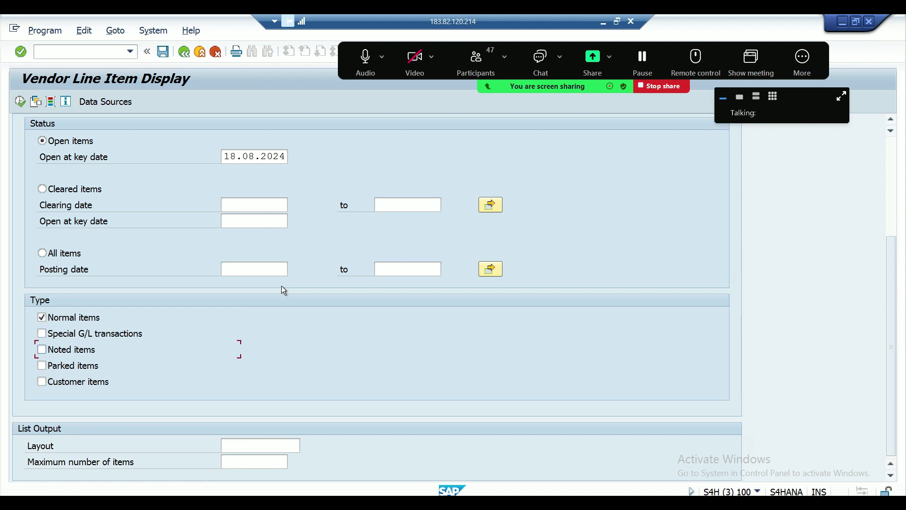
{"action": "left_click_drag", "start_coordinate": [890, 317], "coordinate": [890, 218]}
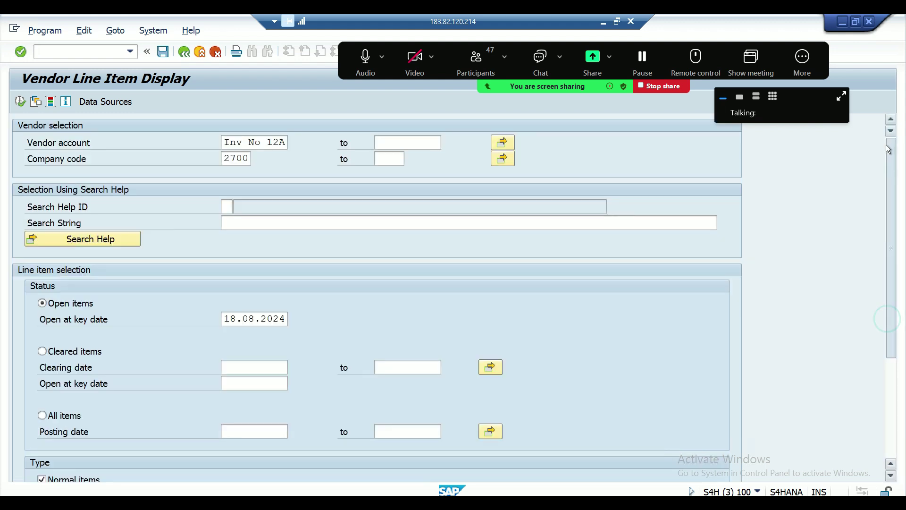
- Replace the vendor account entry with the copied Spark Industries supplier number
{"action": "left_click", "coordinate": [252, 142]}
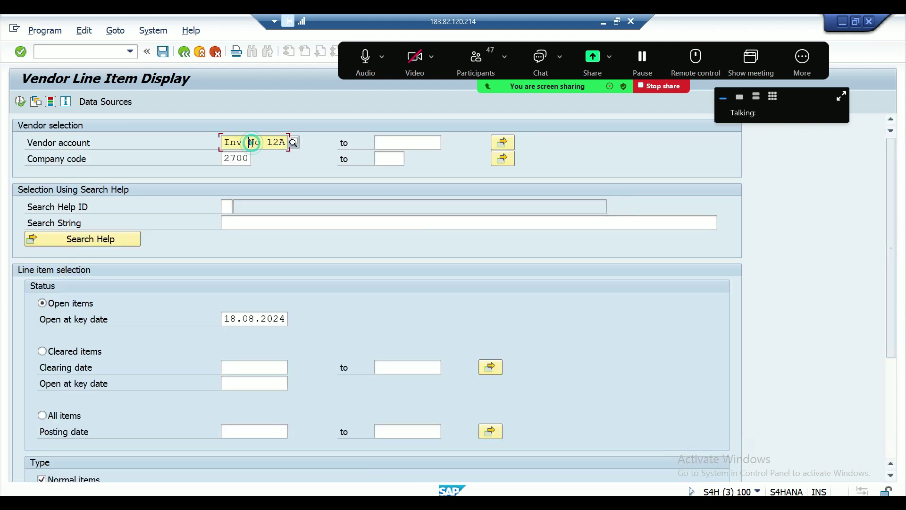
{"action": "key", "text": "Down"}
{"action": "key", "text": "Up"}
{"action": "key", "text": "ctrl+shift+Right"}
{"action": "key", "text": "ctrl+shift+Right"}
{"action": "key", "text": "ctrl+shift+Right"}
{"action": "key", "text": "Delete"}
{"action": "key", "text": "ctrl+v"}
- List all of the vendor's items with posting dates from 18.08.2024 to 18.08.2024
{"action": "left_click", "coordinate": [61, 419]}
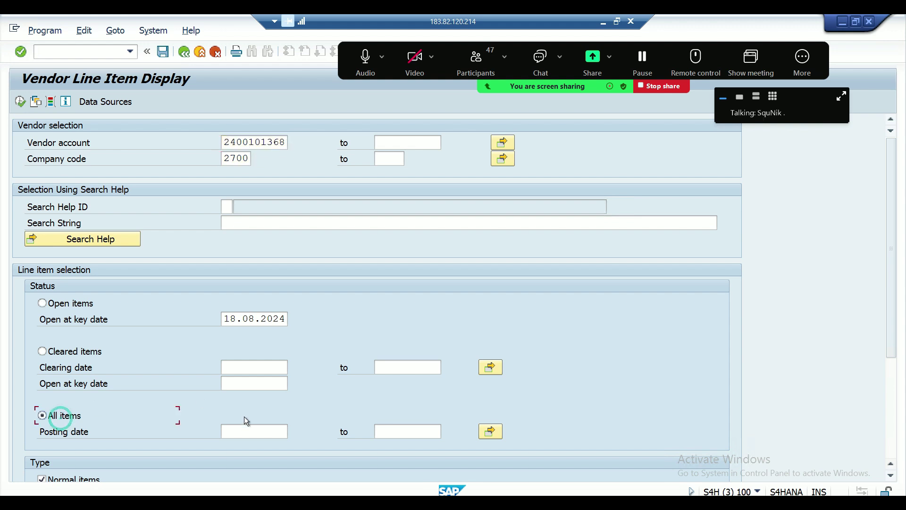
{"action": "left_click", "coordinate": [238, 429]}
{"action": "type", "text": "18.08.2024"}
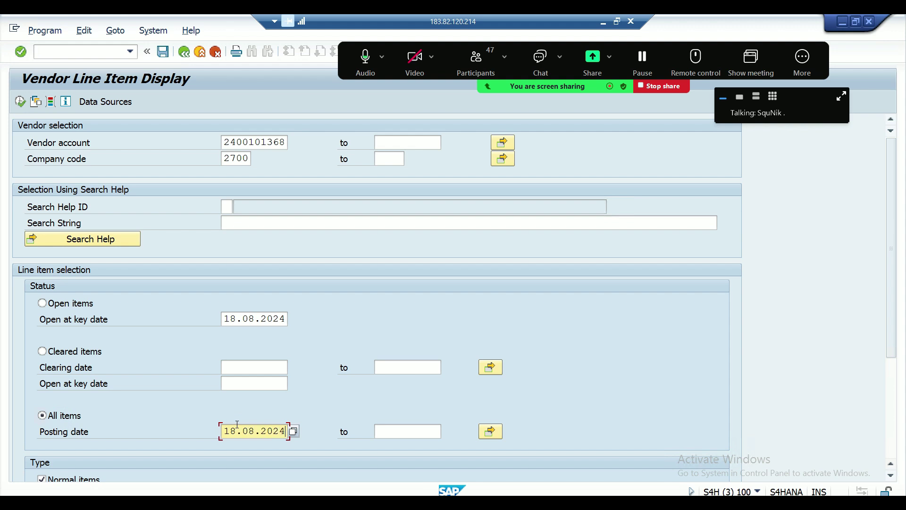
{"action": "key", "text": "Tab"}
{"action": "type", "text": "18.08.2024"}
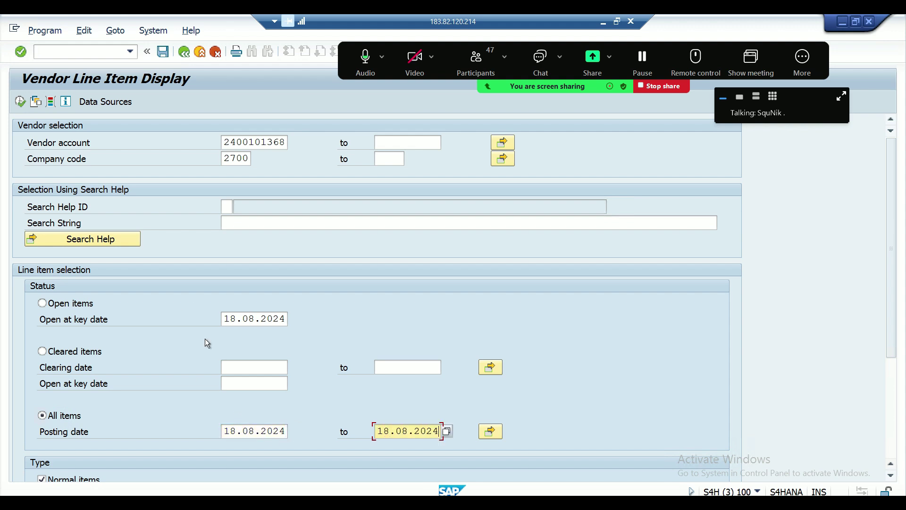
{"action": "left_click", "coordinate": [19, 103]}
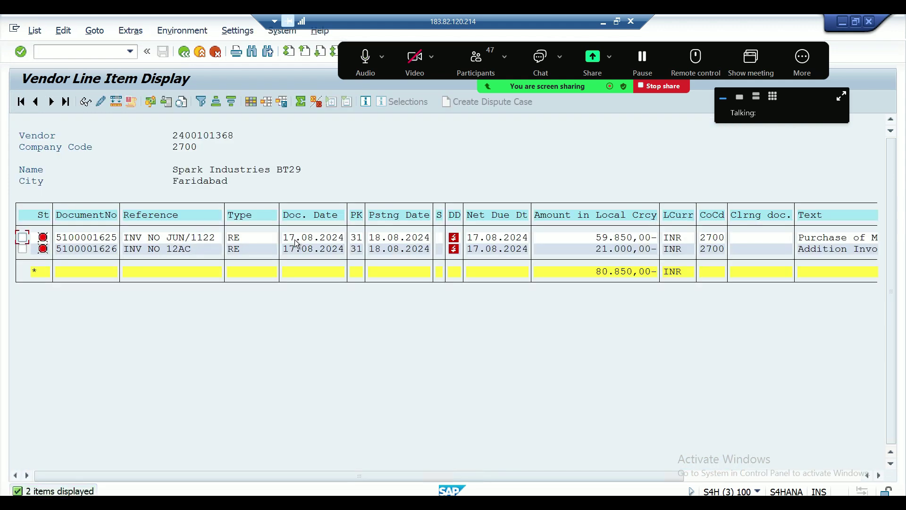
- Mute all participants in the Zoom meeting and minimise the participant list
{"action": "left_click", "coordinate": [128, 238]}
{"action": "left_click", "coordinate": [477, 71]}
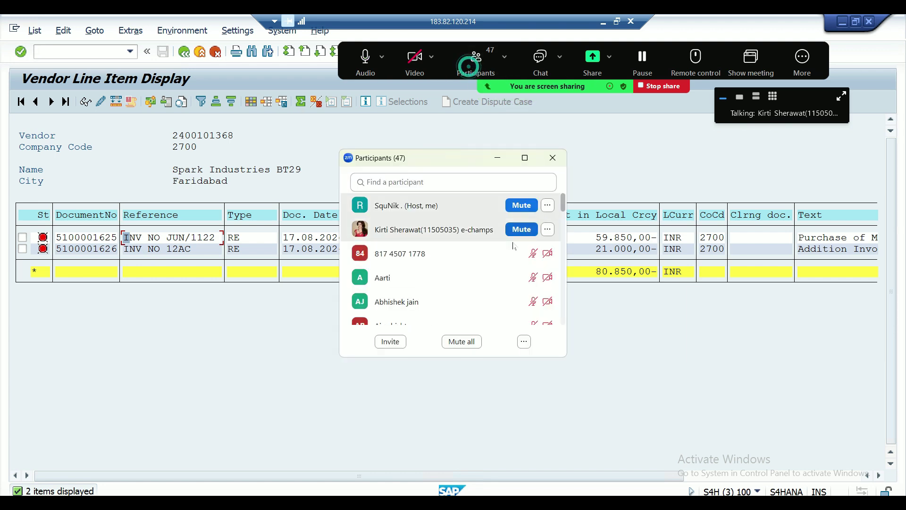
{"action": "left_click", "coordinate": [464, 342]}
{"action": "left_click", "coordinate": [522, 289]}
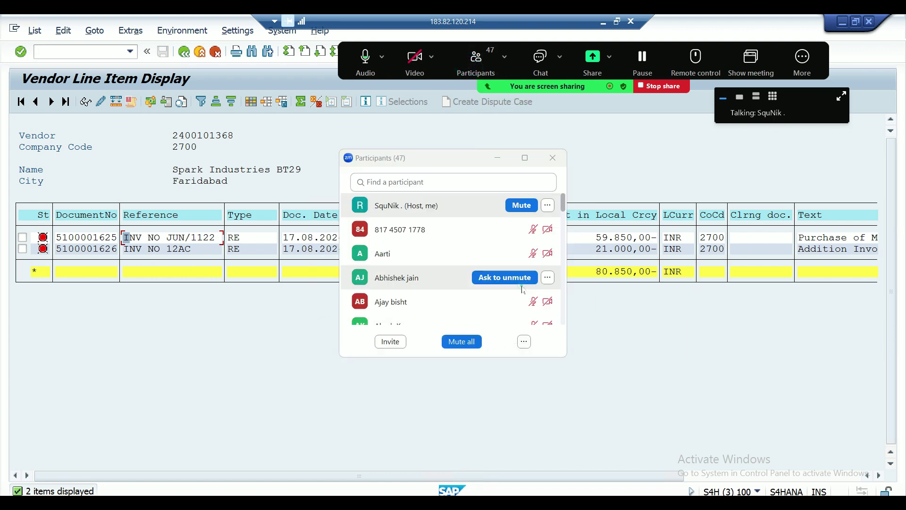
{"action": "left_click", "coordinate": [495, 157]}
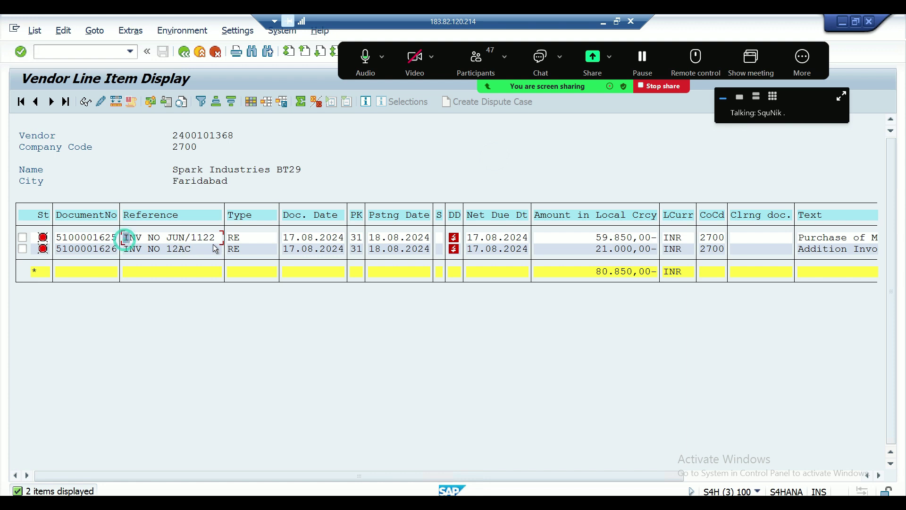
- Toggle the Quick Cut and Paste option in the SAP GUI layout settings
{"action": "left_click_drag", "start_coordinate": [510, 52], "coordinate": [688, 238]}
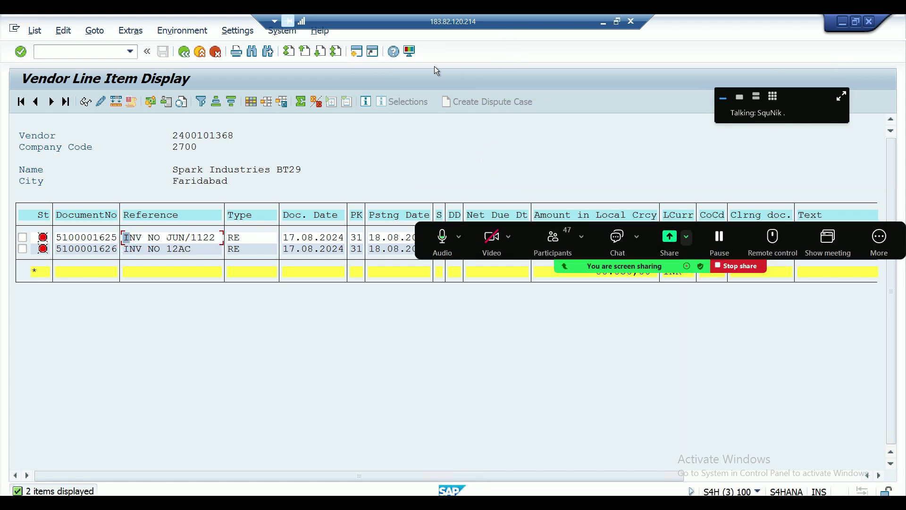
{"action": "left_click", "coordinate": [408, 51]}
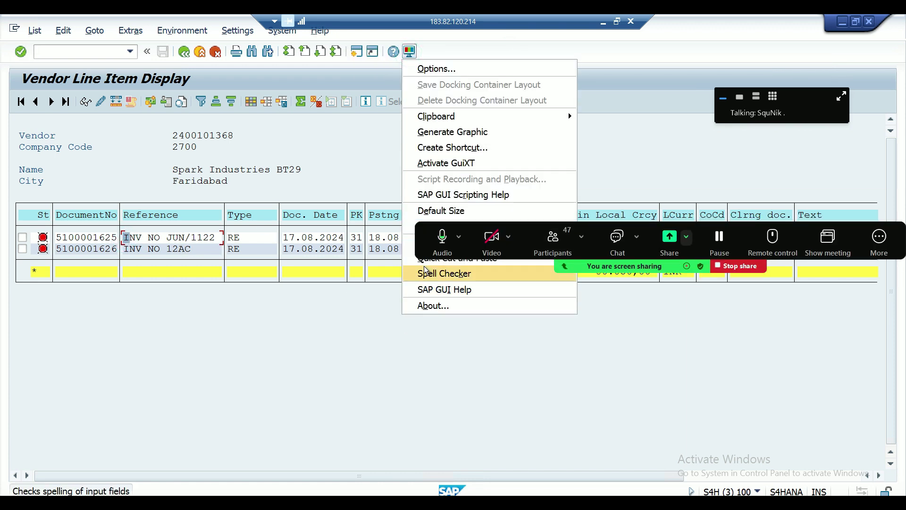
{"action": "left_click", "coordinate": [411, 257]}
{"action": "left_click_drag", "start_coordinate": [494, 241], "coordinate": [363, 14]}
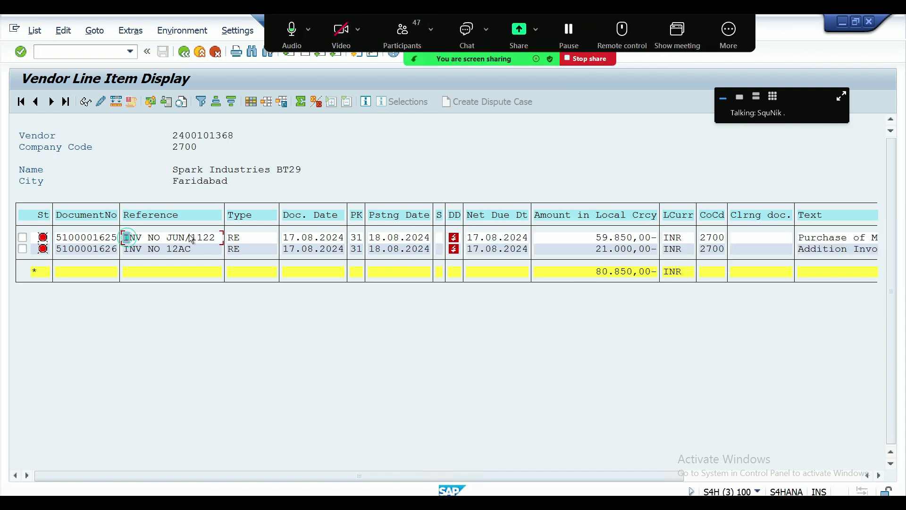
- Examine the references and amounts of the two Spark Industries line items together with their total payable
{"action": "left_click_drag", "start_coordinate": [129, 238], "coordinate": [212, 251]}
{"action": "key", "text": "ctrl+c"}
{"action": "left_click", "coordinate": [577, 241]}
{"action": "left_click_drag", "start_coordinate": [603, 242], "coordinate": [632, 242]}
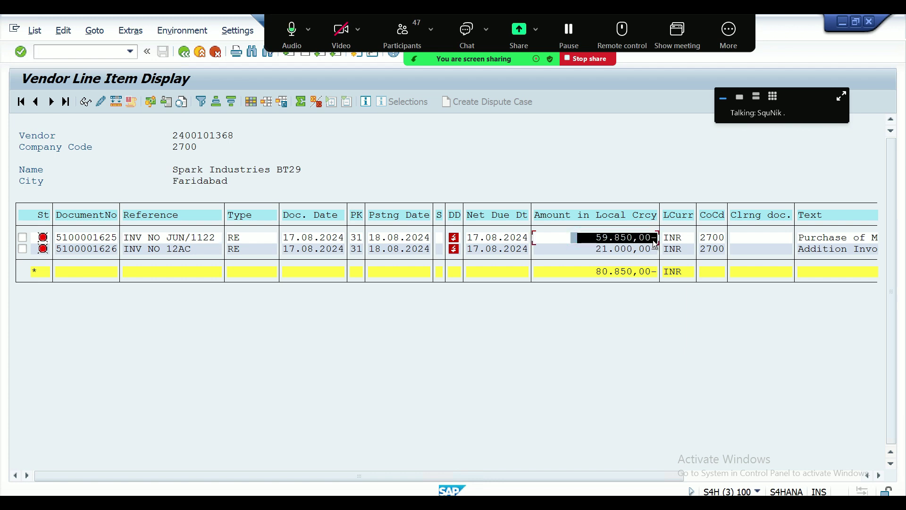
{"action": "left_click_drag", "start_coordinate": [654, 241], "coordinate": [654, 254]}
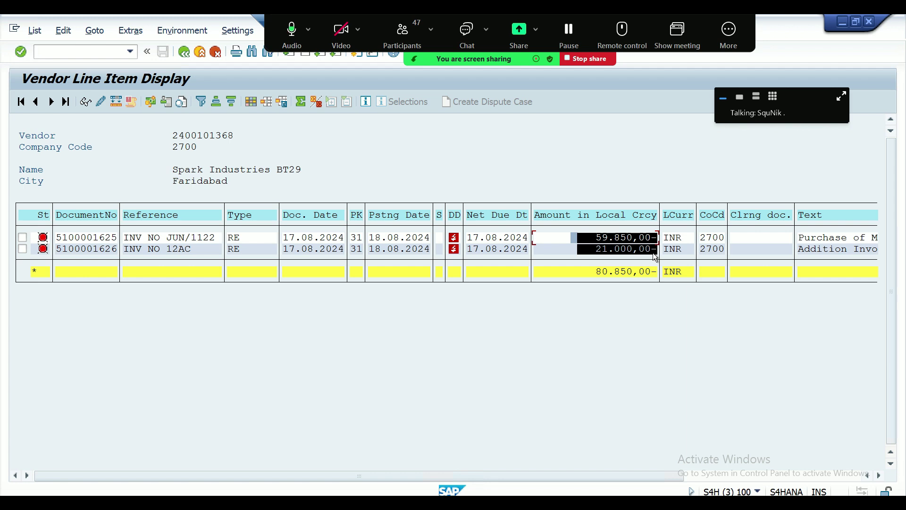
{"action": "left_click_drag", "start_coordinate": [588, 269], "coordinate": [663, 274]}
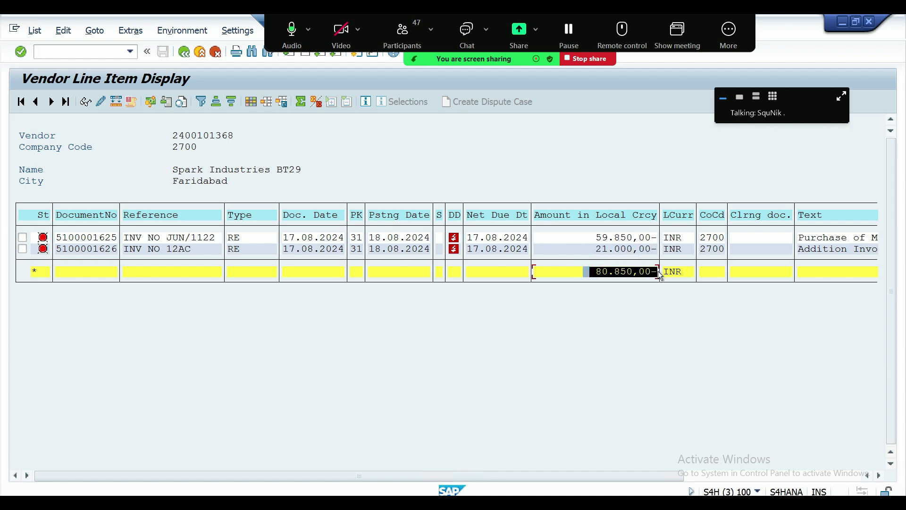
{"action": "left_click_drag", "start_coordinate": [588, 271], "coordinate": [639, 278]}
- Switch to the P2P Notes presentation in PowerPoint and duplicate the Ignition Cables Kit invoice slide, keeping the copy directly after it
{"action": "left_click_drag", "start_coordinate": [486, 14], "coordinate": [507, 121]}
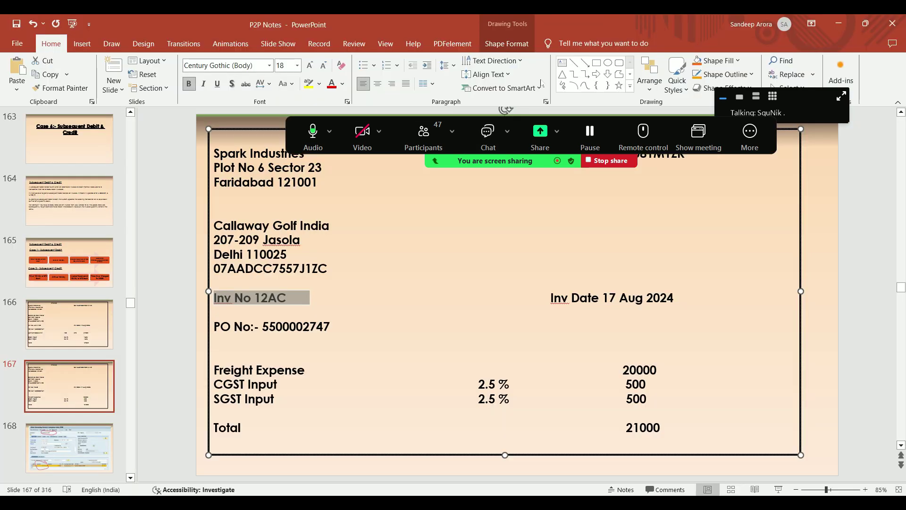
{"action": "left_click", "coordinate": [603, 22]}
{"action": "left_click", "coordinate": [69, 313]}
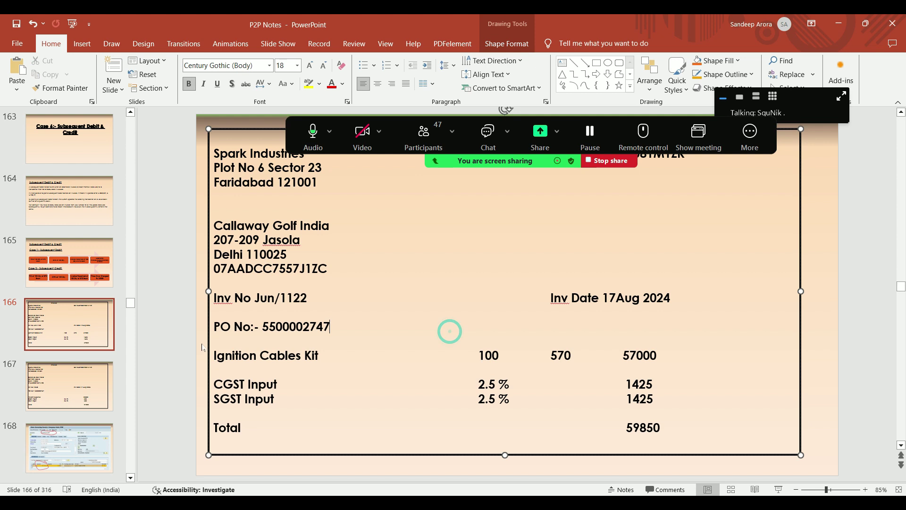
{"action": "right_click", "coordinate": [87, 330]}
{"action": "left_click", "coordinate": [127, 204]}
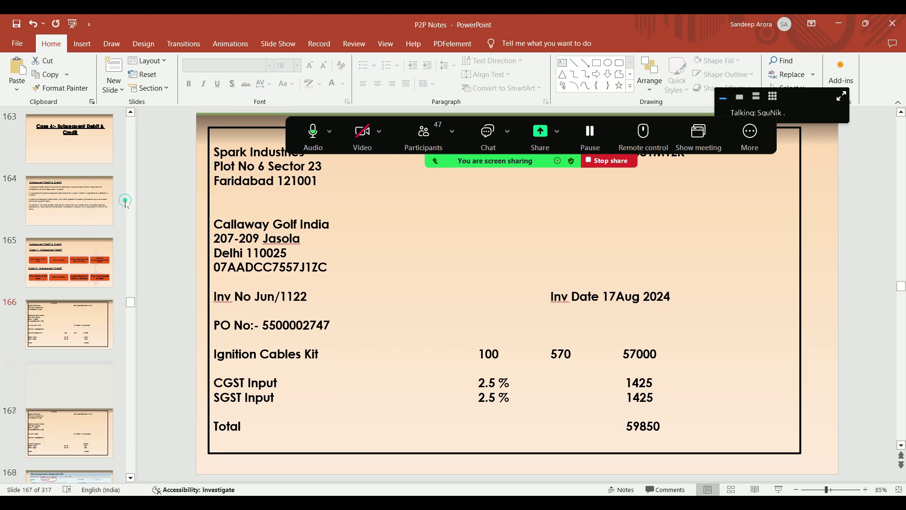
{"action": "mouse_move", "coordinate": [77, 367]}
{"action": "left_mouse_down"}
{"action": "mouse_move", "coordinate": [72, 457]}
{"action": "mouse_move", "coordinate": [81, 376]}
{"action": "left_mouse_up"}
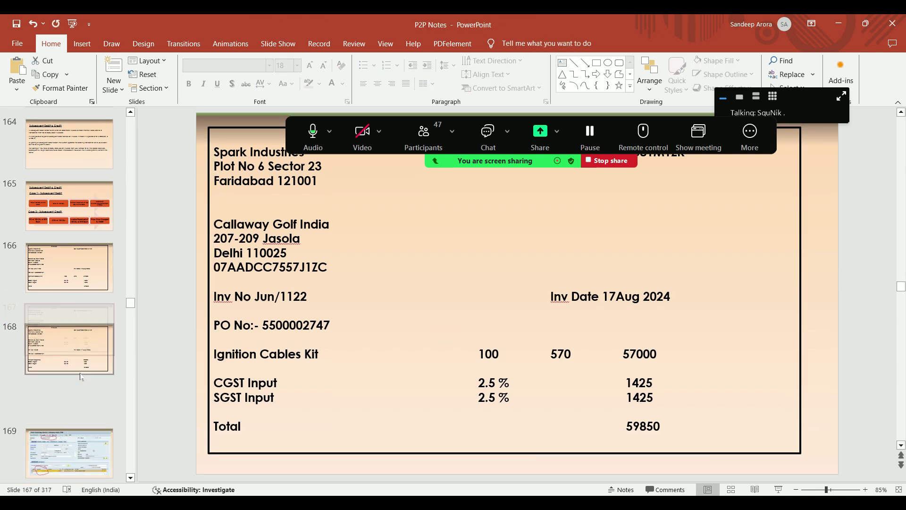
- Change the copied slide's heading to "Supplementary Invoice" and its invoice number to Jun/1123
{"action": "left_click_drag", "start_coordinate": [460, 138], "coordinate": [412, 35]}
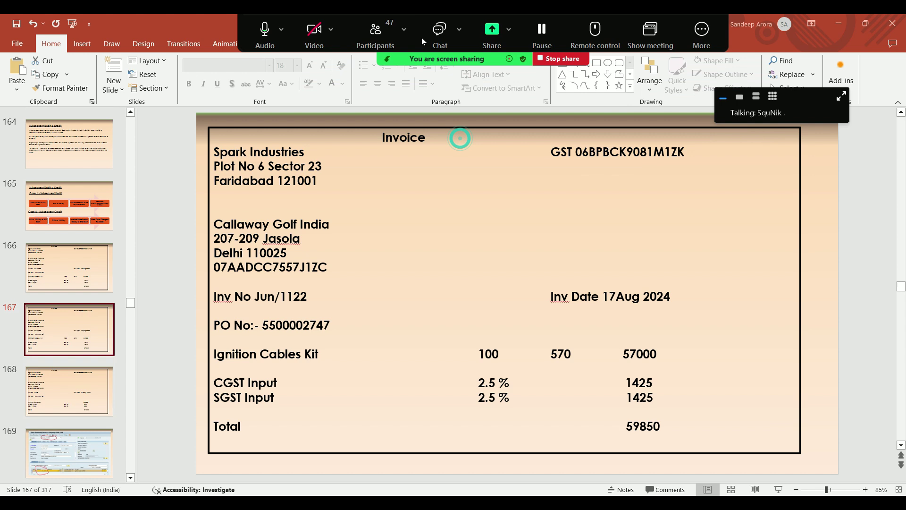
{"action": "double_click", "coordinate": [401, 138]}
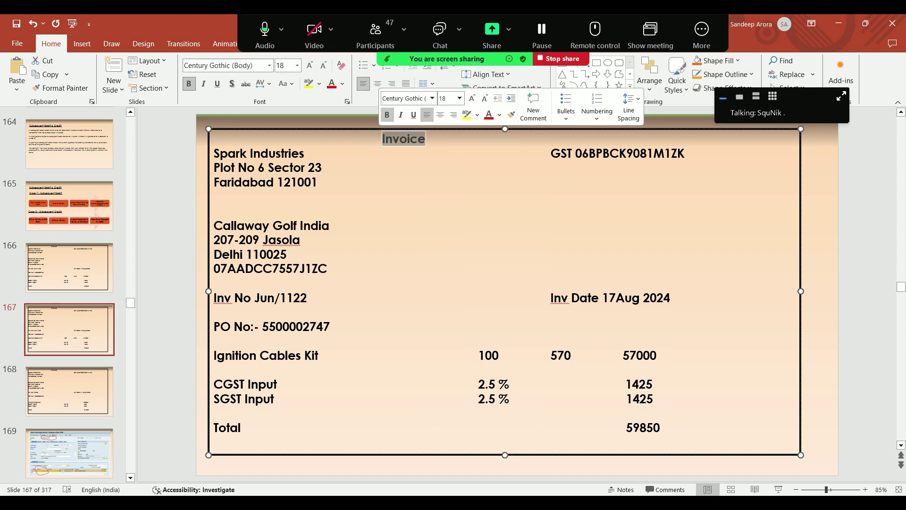
{"action": "left_click", "coordinate": [383, 138]}
{"action": "type", "text": "Sy"}
{"action": "key", "text": "BackSpace"}
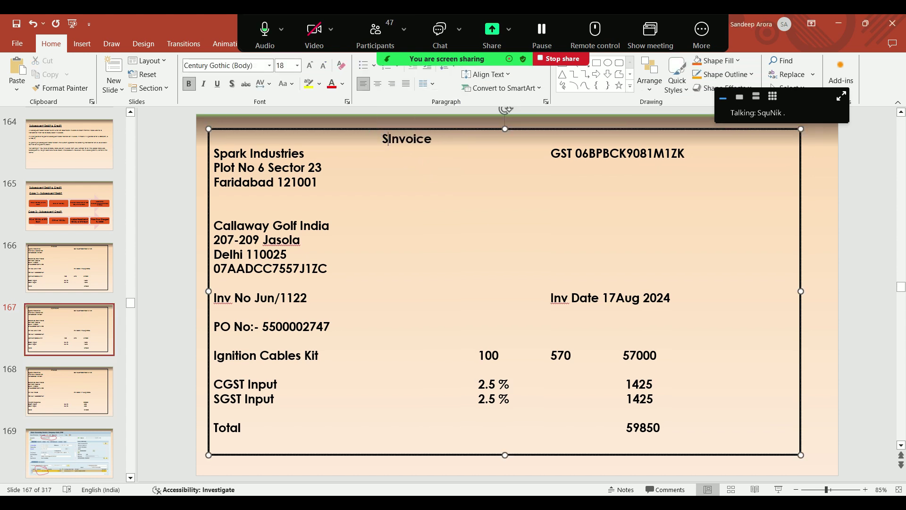
{"action": "type", "text": "upple"}
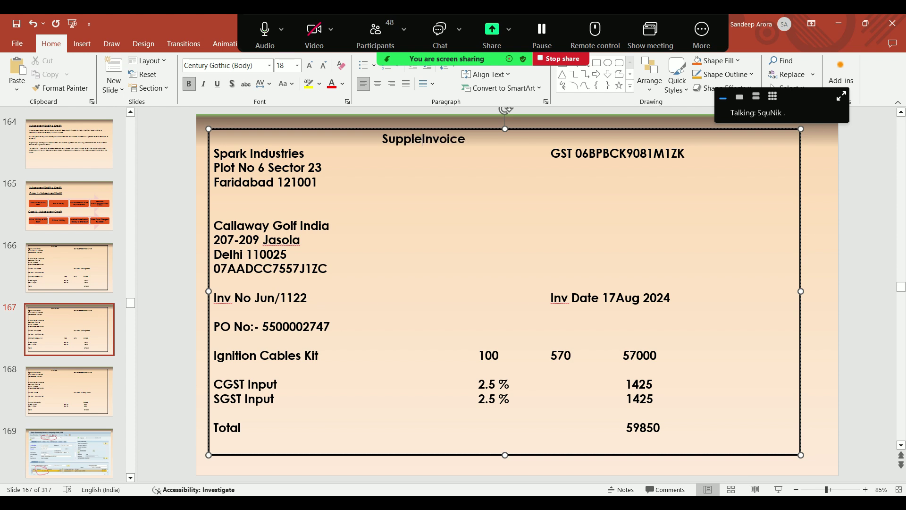
{"action": "type", "text": "mentary"}
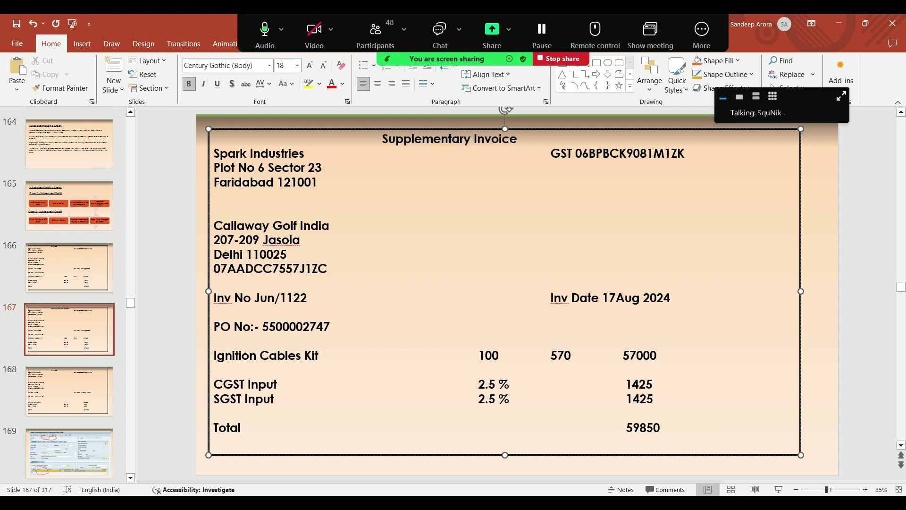
{"action": "left_click", "coordinate": [307, 297]}
{"action": "key", "text": "BackSpace"}
{"action": "type", "text": "3"}
- Set the Ignition Cables Kit rate to 1 and its line amount to 1000 on the supplementary invoice slide
{"action": "double_click", "coordinate": [556, 354]}
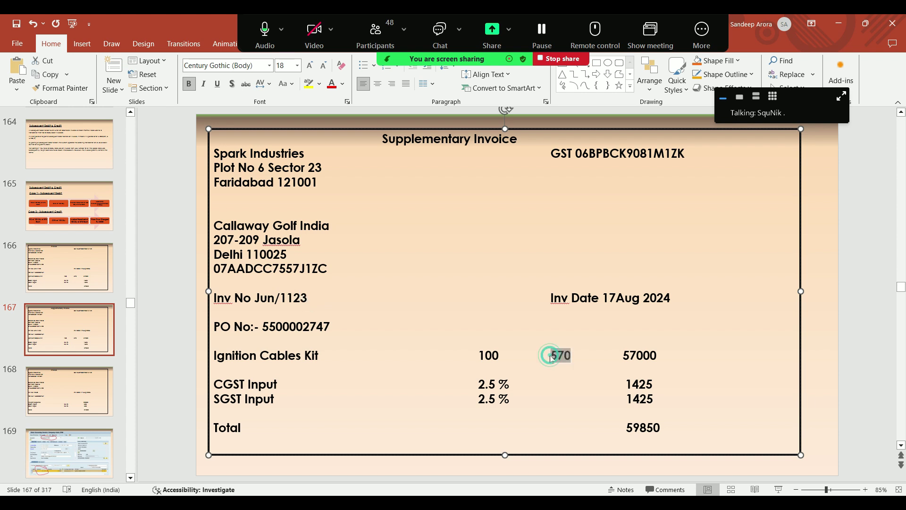
{"action": "type", "text": "1"}
{"action": "left_click", "coordinate": [622, 355]}
{"action": "type", "text": "1"}
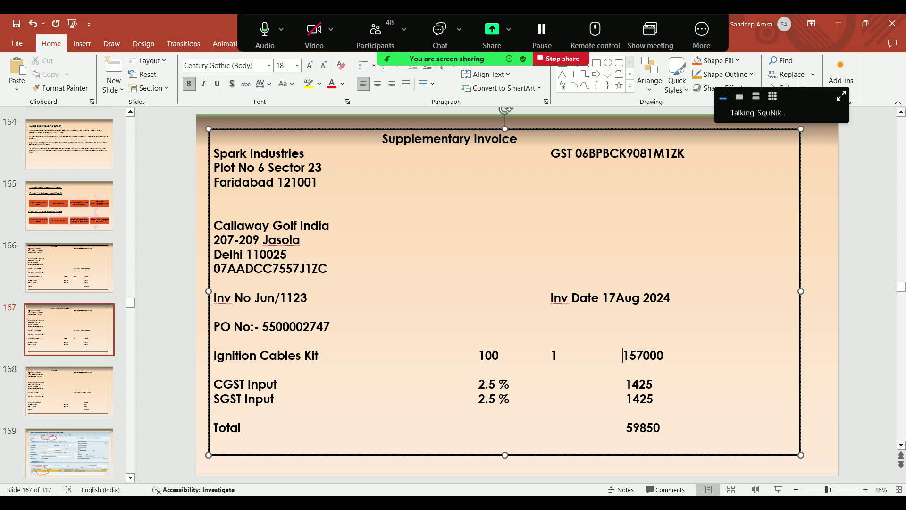
{"action": "key", "text": "BackSpace"}
{"action": "key", "text": "BackSpace"}
{"action": "type", "text": "1"}
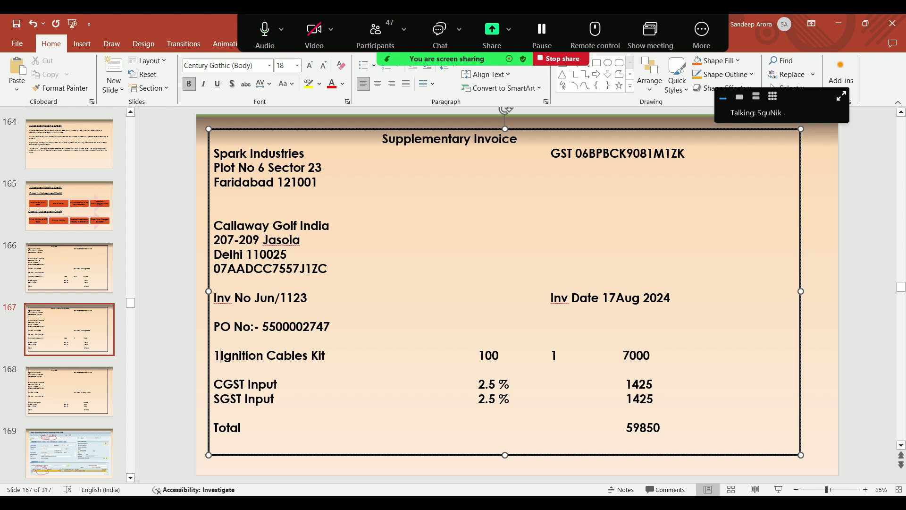
{"action": "key", "text": "BackSpace"}
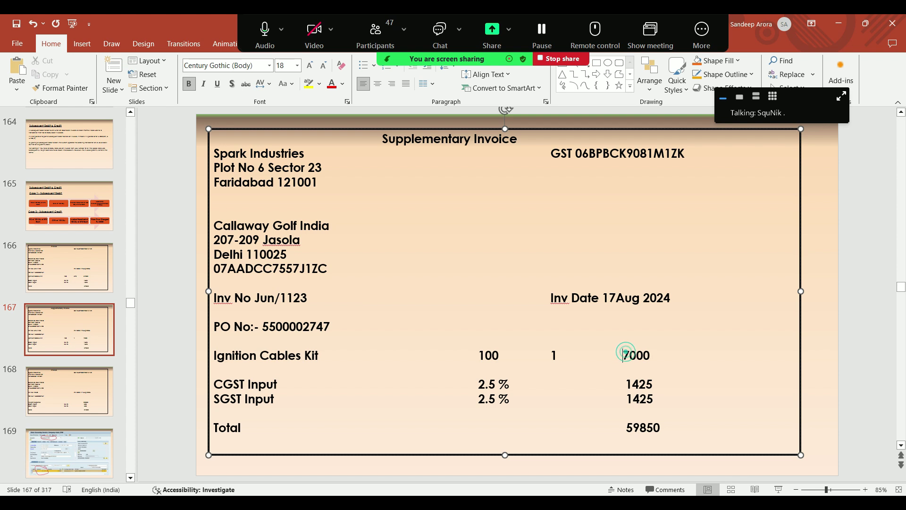
{"action": "key", "text": "Delete"}
{"action": "type", "text": "1"}
- Set the CGST and SGST input amounts to 25 each and the invoice total to 1050
{"action": "key", "text": "shift+End"}
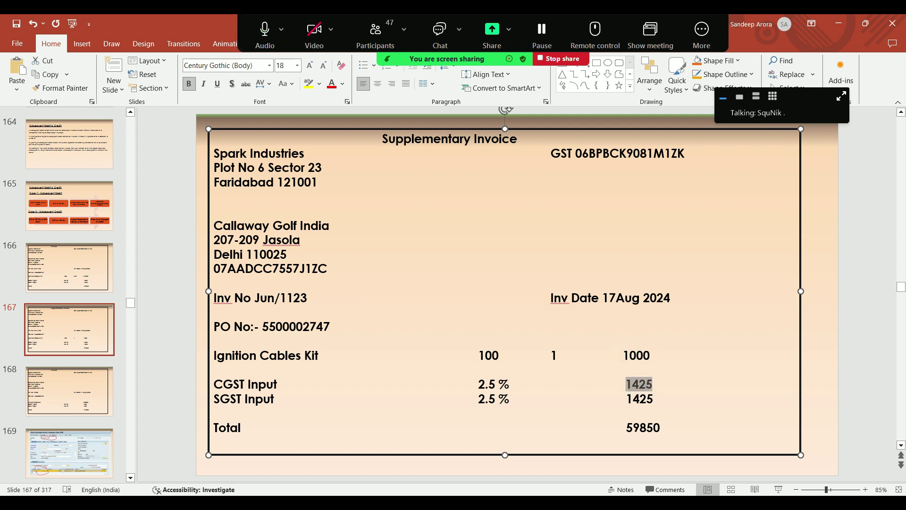
{"action": "type", "text": "25"}
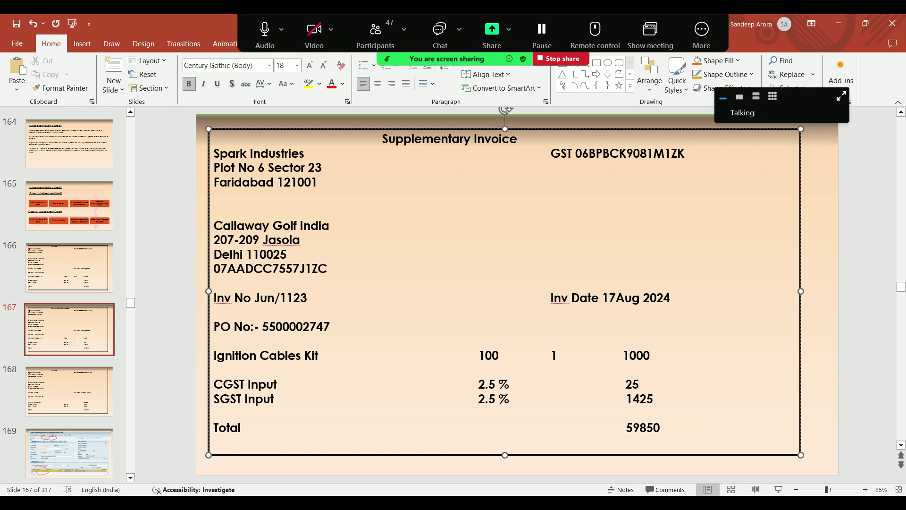
{"action": "key", "text": "shift+End"}
{"action": "type", "text": "25"}
{"action": "left_click", "coordinate": [624, 427]}
{"action": "key", "text": "shift+End"}
{"action": "type", "text": "1050"}
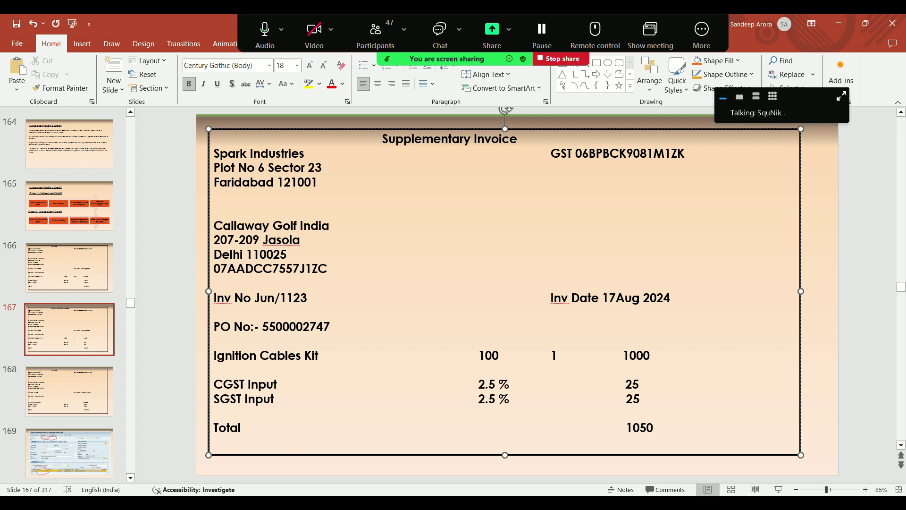
- Copy the slide's invoice number text, switch to the SAP incoming invoice entry and set the transaction to 4 Subsequent Credit
{"action": "left_click_drag", "start_coordinate": [312, 298], "coordinate": [214, 297]}
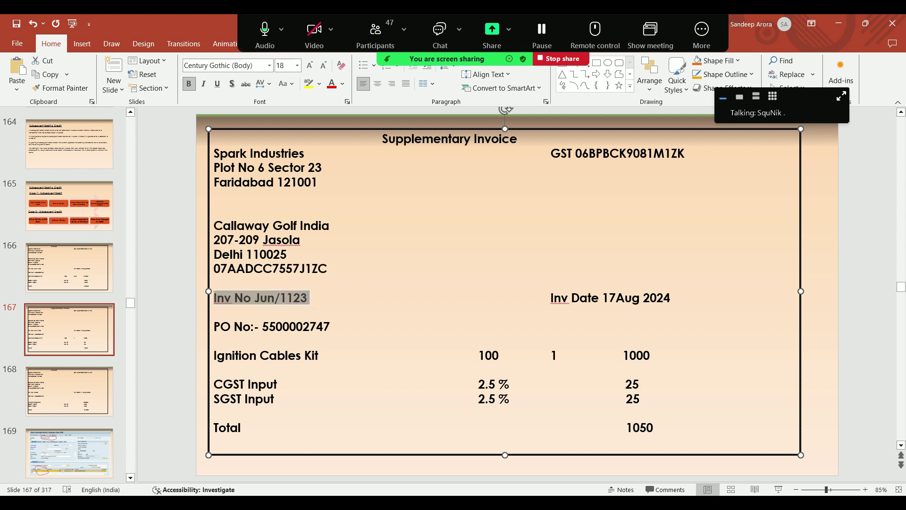
{"action": "key", "text": "alt+Tab"}
{"action": "key", "text": "alt+Tab"}
{"action": "key", "text": "alt+Tab"}
{"action": "key", "text": "Tab"}
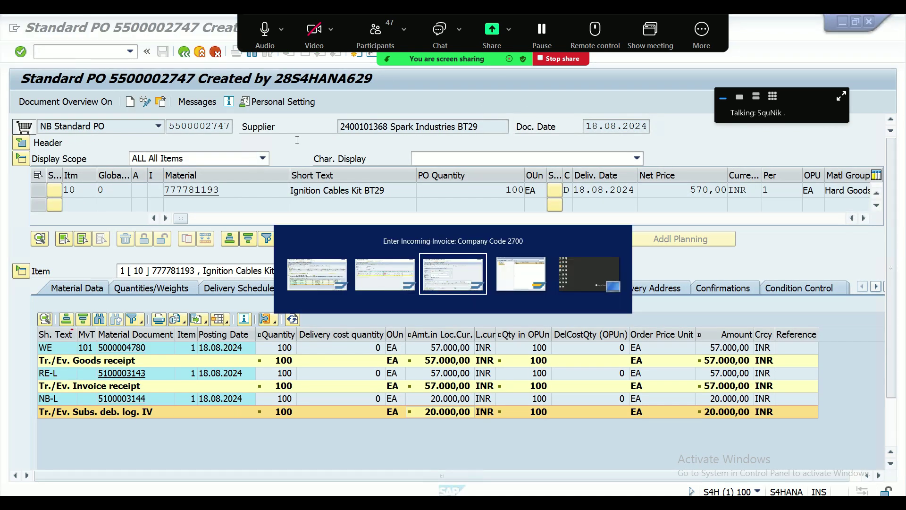
{"action": "left_click", "coordinate": [299, 126]}
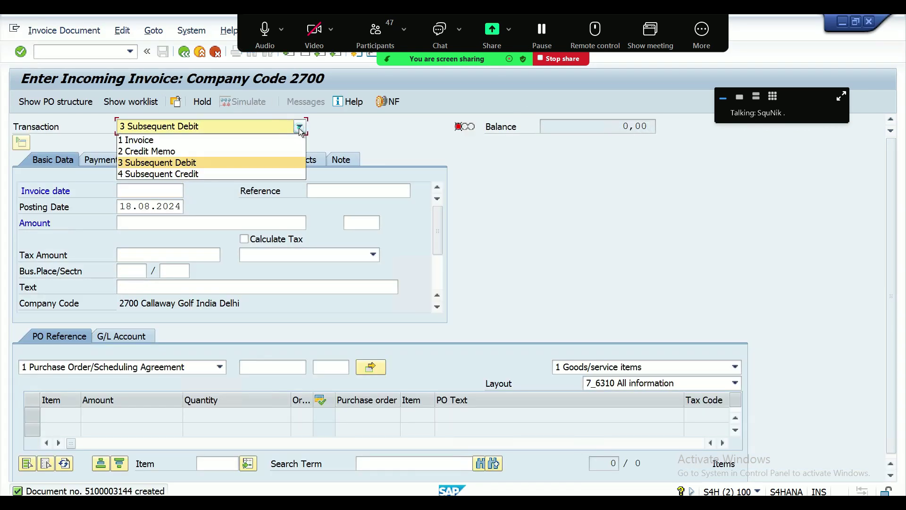
{"action": "left_click", "coordinate": [197, 172]}
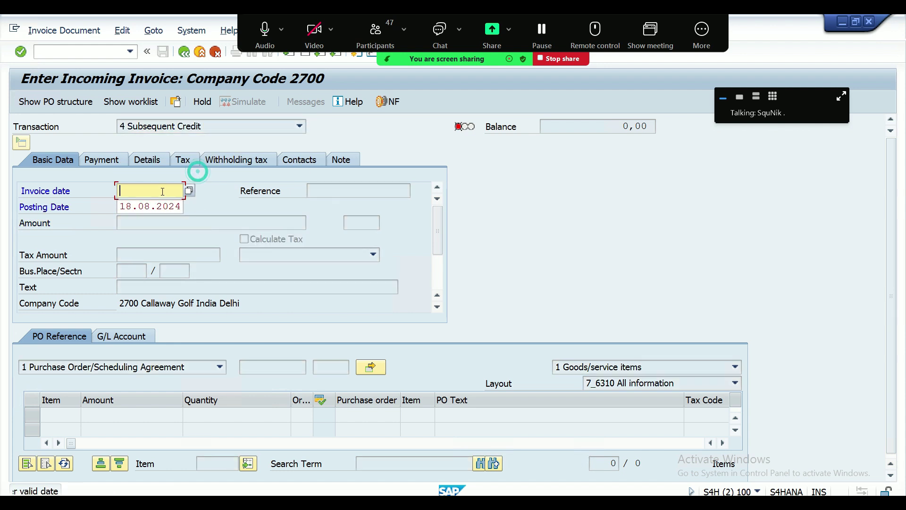
- Enter 17.08.2024 as the document date and paste "Inv No Jun/1123" as the reference
{"action": "key", "text": "Down"}
{"action": "key", "text": "Return"}
{"action": "key", "text": "Return"}
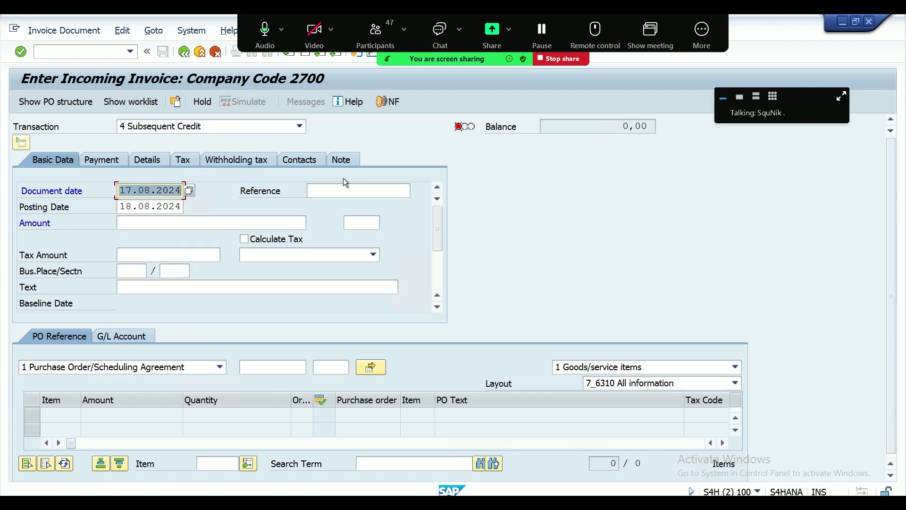
{"action": "left_click", "coordinate": [344, 193]}
{"action": "key", "text": "ctrl+v"}
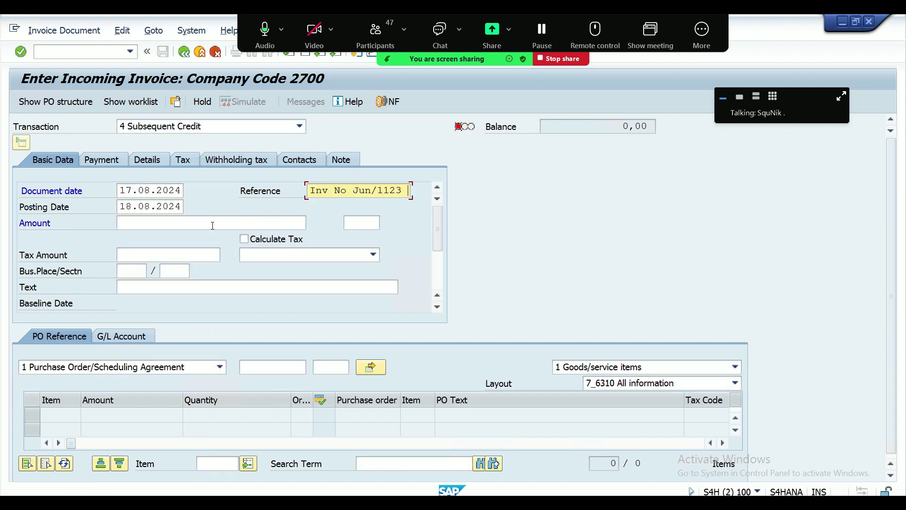
- Enter an amount of 1050 INR and calculate tax with code V3 (CGST 2.5% + SGST 2.5%)
{"action": "left_click", "coordinate": [209, 225]}
{"action": "type", "text": "1050"}
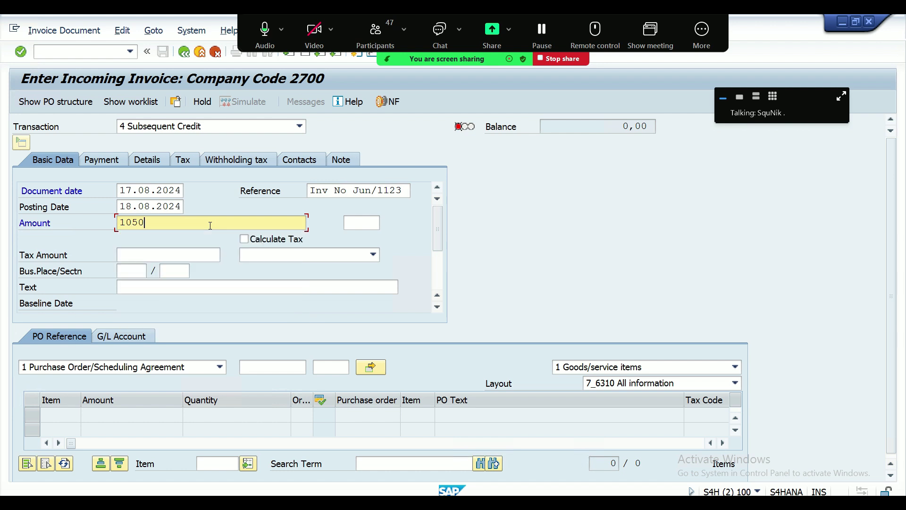
{"action": "left_click", "coordinate": [366, 220]}
{"action": "type", "text": "INR"}
{"action": "key", "text": "Tab"}
{"action": "key", "text": "space"}
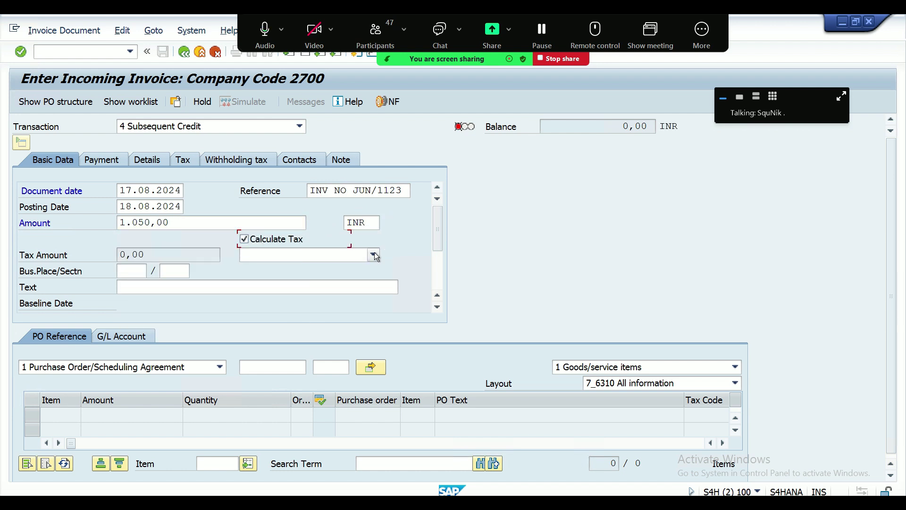
{"action": "left_click", "coordinate": [374, 253]}
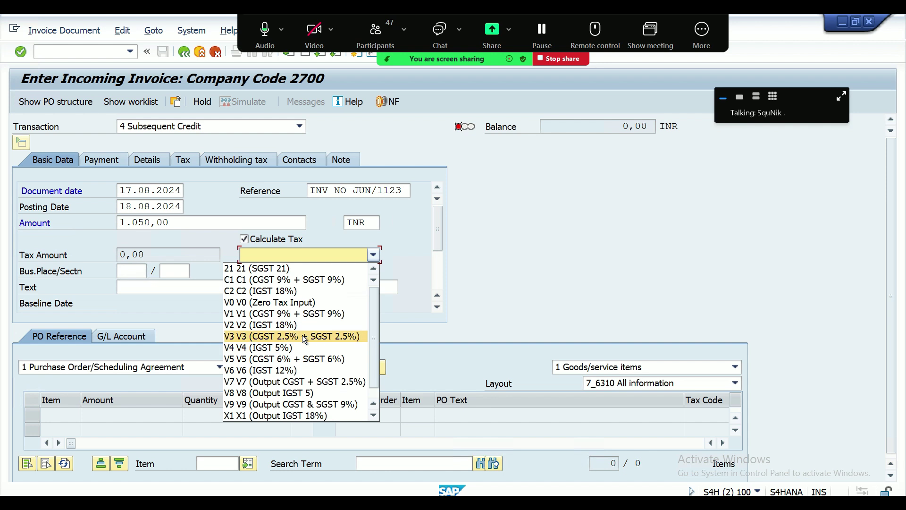
{"action": "left_click", "coordinate": [300, 336]}
- Reuse the addition invoice text for this purchase order and reference the same Spark Industries purchase order
{"action": "key", "text": "Tab"}
{"action": "key", "text": "Tab"}
{"action": "key", "text": "Tab"}
{"action": "key", "text": "Down"}
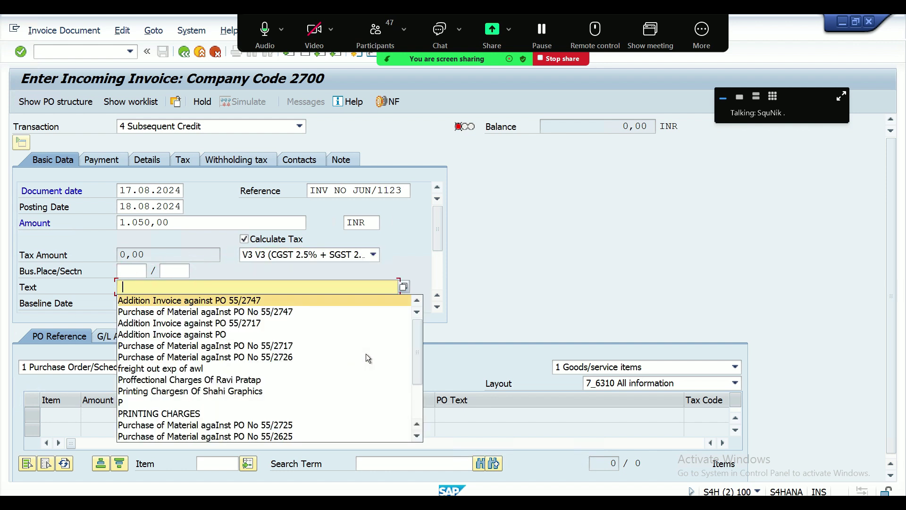
{"action": "key", "text": "Return"}
{"action": "left_click", "coordinate": [285, 362]}
{"action": "key", "text": "Down"}
{"action": "key", "text": "Return"}
{"action": "key", "text": "Tab"}
{"action": "key", "text": "Return"}
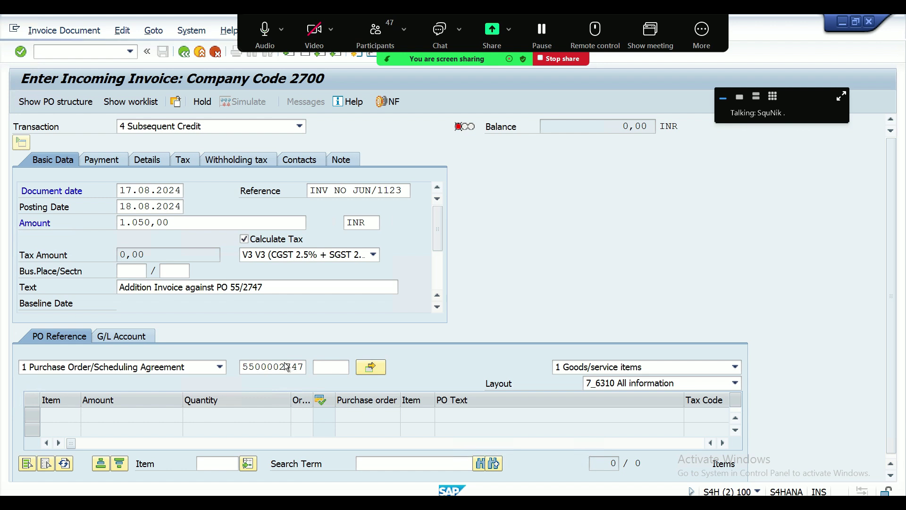
- Restrict the purchase order reference to plant CAPL and adopt its items
{"action": "left_click", "coordinate": [272, 347]}
{"action": "key", "text": "Down"}
{"action": "key", "text": "Return"}
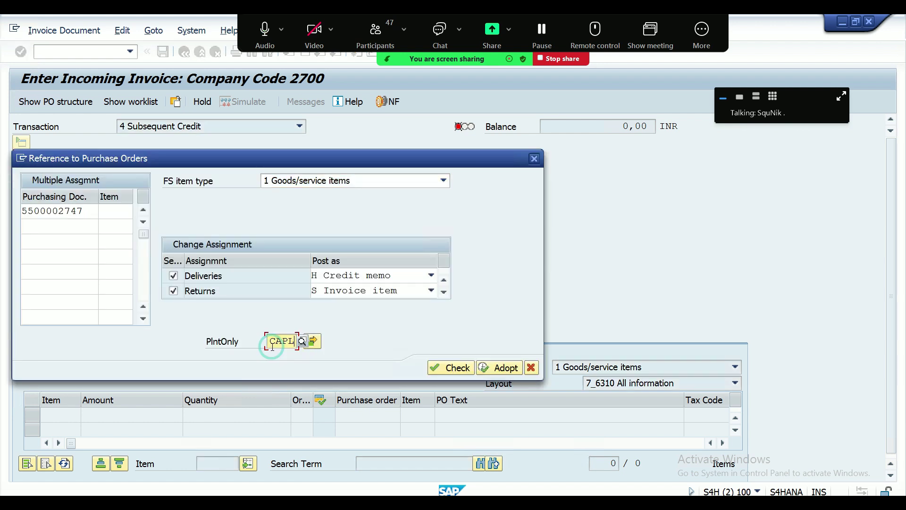
{"action": "left_click", "coordinate": [491, 369]}
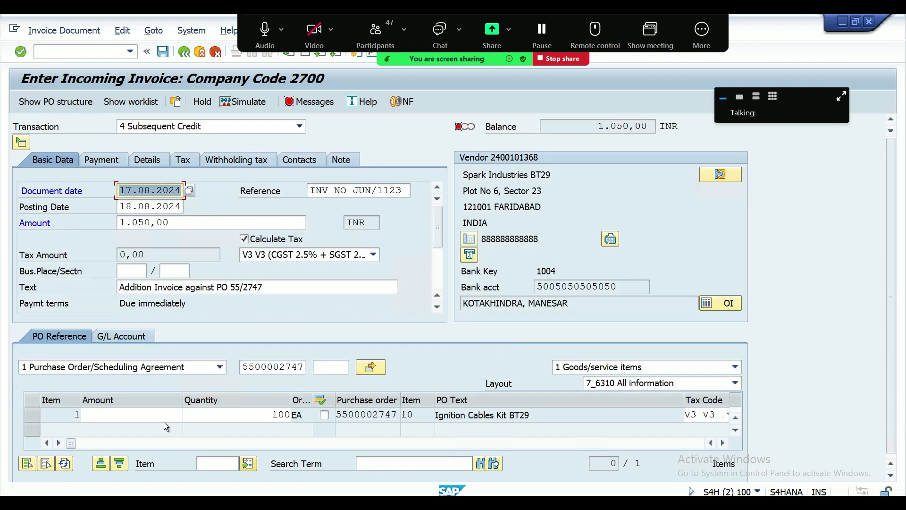
- Enter 1000 as the Ignition Cables Kit item amount, and simulate and post the subsequent credit
{"action": "left_click", "coordinate": [150, 415]}
{"action": "type", "text": "1000"}
{"action": "key", "text": "Return"}
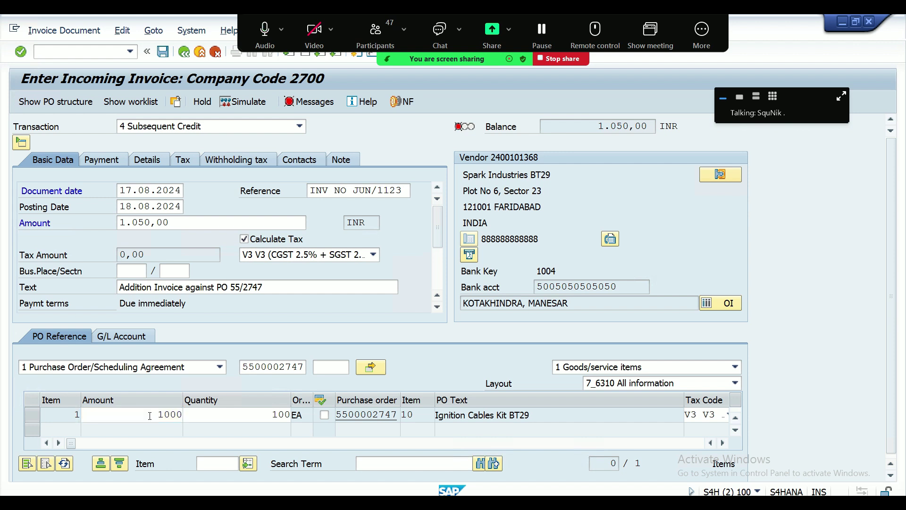
{"action": "key", "text": "Return"}
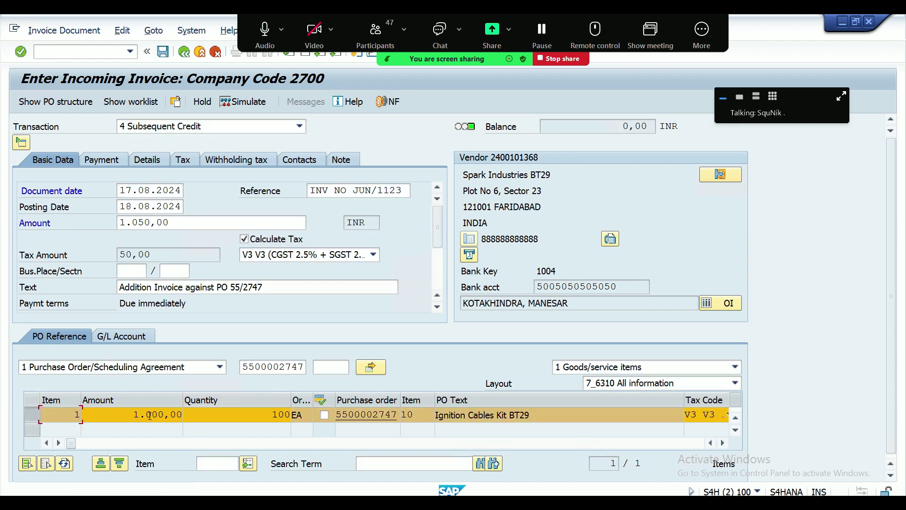
{"action": "left_click", "coordinate": [239, 101]}
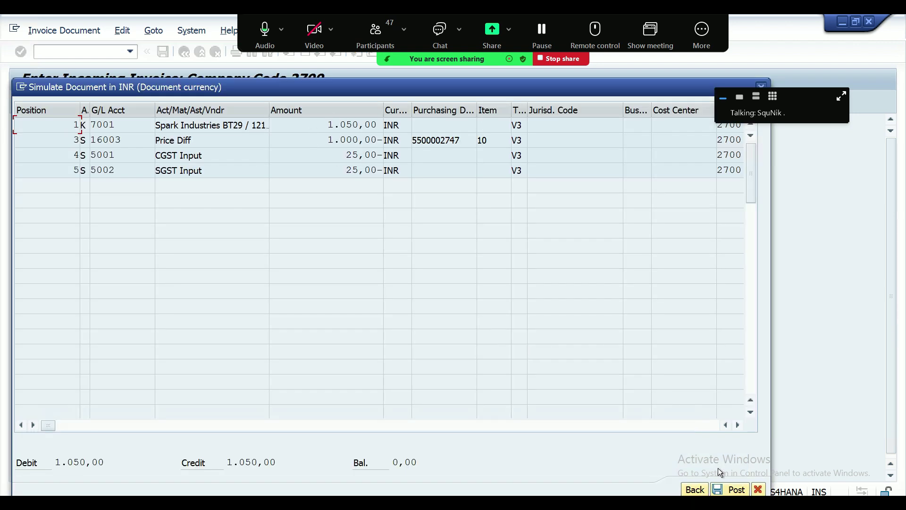
{"action": "left_click", "coordinate": [731, 490]}
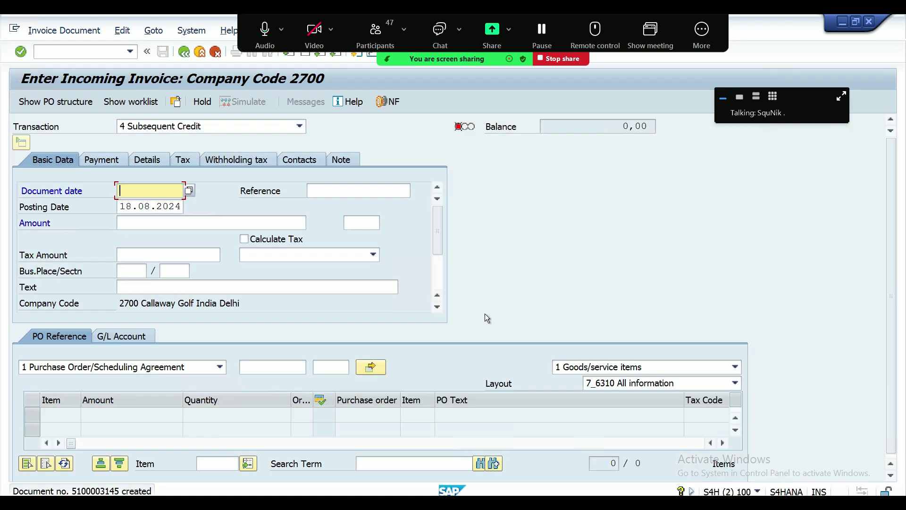
- Reload the Spark Industries purchase order and examine the subsequent debit and credit entries in its purchase order history
{"action": "key", "text": "alt+Tab"}
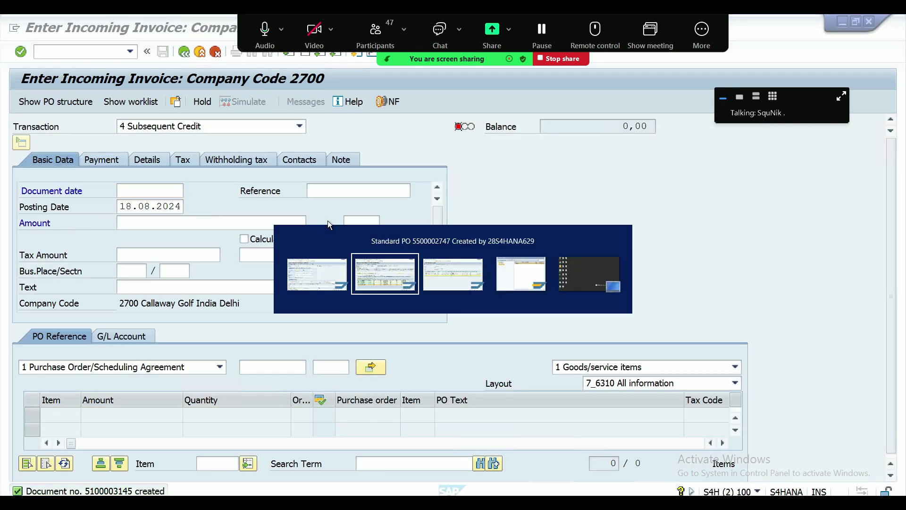
{"action": "left_click", "coordinate": [161, 103]}
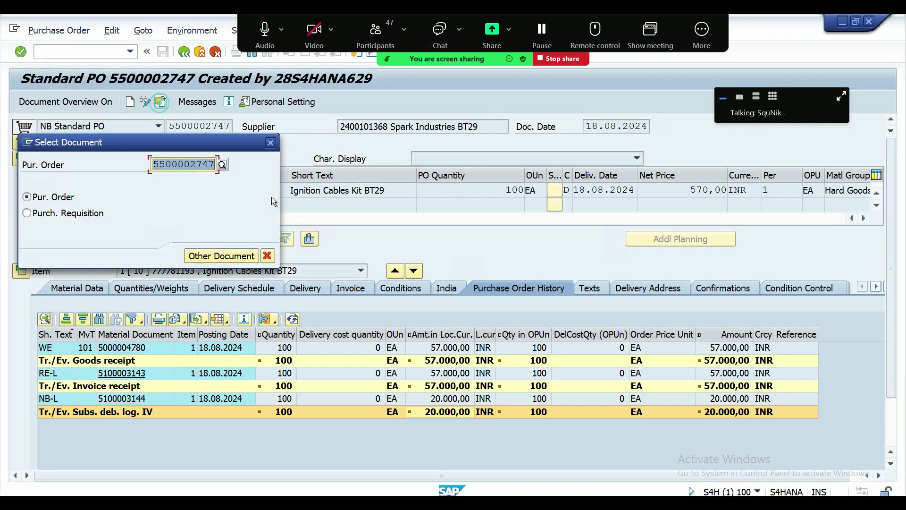
{"action": "key", "text": "Return"}
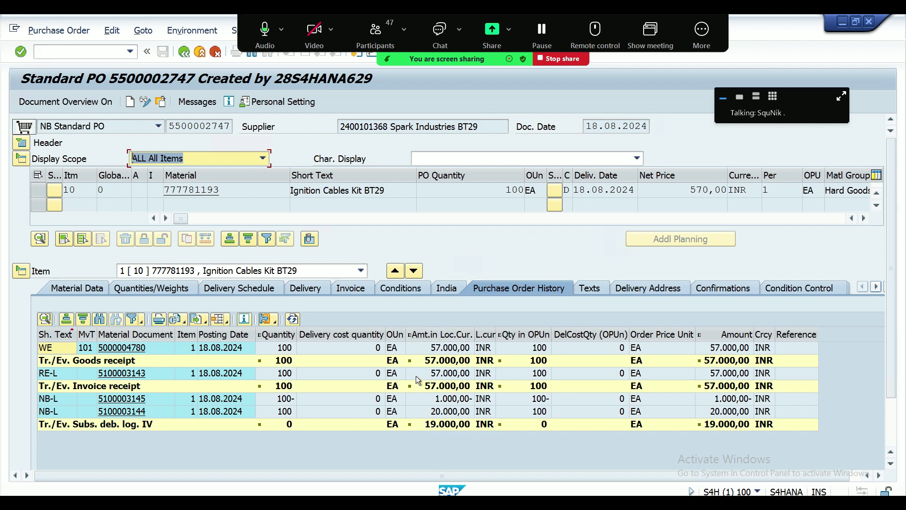
- Refresh the Spark Industries vendor line items and examine the invoice, subsequent debit and subsequent credit amounts against the total payable
{"action": "key", "text": "alt+Tab"}
{"action": "key", "text": "alt+Tab"}
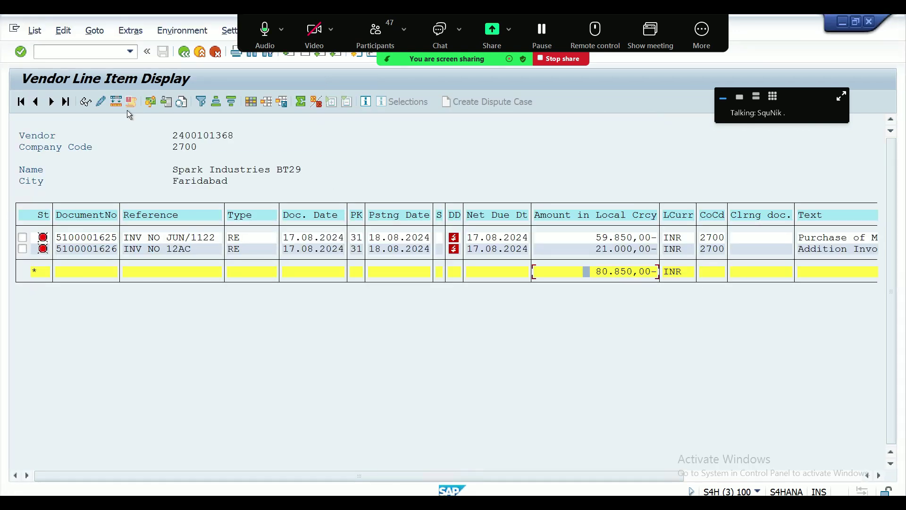
{"action": "left_click", "coordinate": [38, 32]}
{"action": "left_click", "coordinate": [48, 63]}
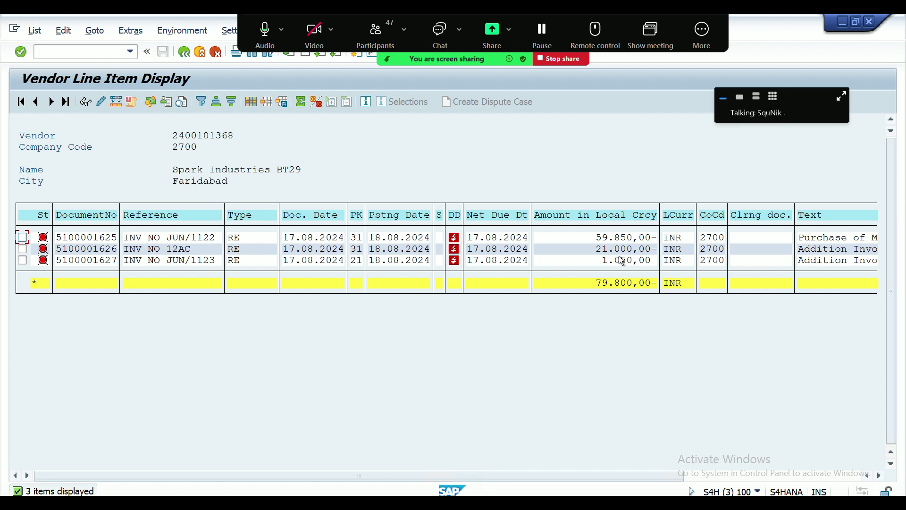
{"action": "left_click_drag", "start_coordinate": [594, 237], "coordinate": [657, 258]}
{"action": "left_click_drag", "start_coordinate": [587, 261], "coordinate": [655, 264]}
{"action": "left_click_drag", "start_coordinate": [593, 238], "coordinate": [656, 264]}
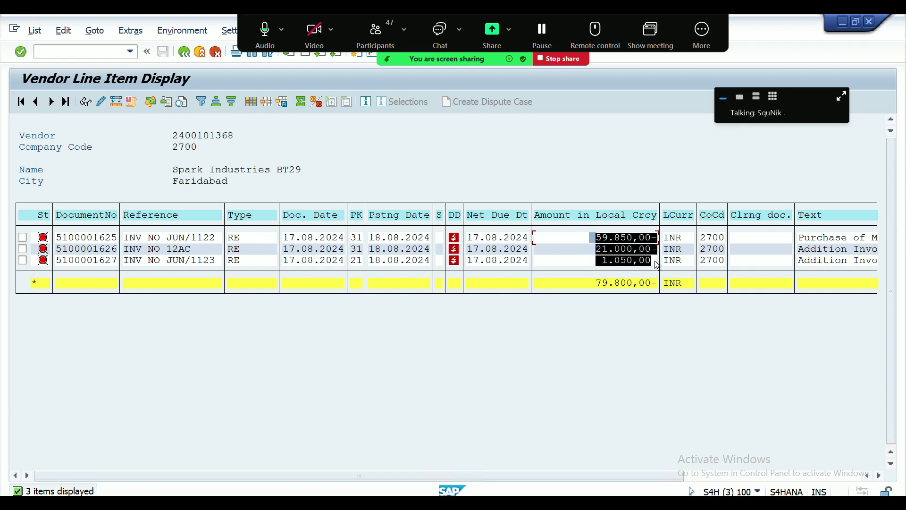
- Copy the total amount in local currency from the Spark Industries vendor line items
{"action": "left_click_drag", "start_coordinate": [583, 286], "coordinate": [656, 290]}
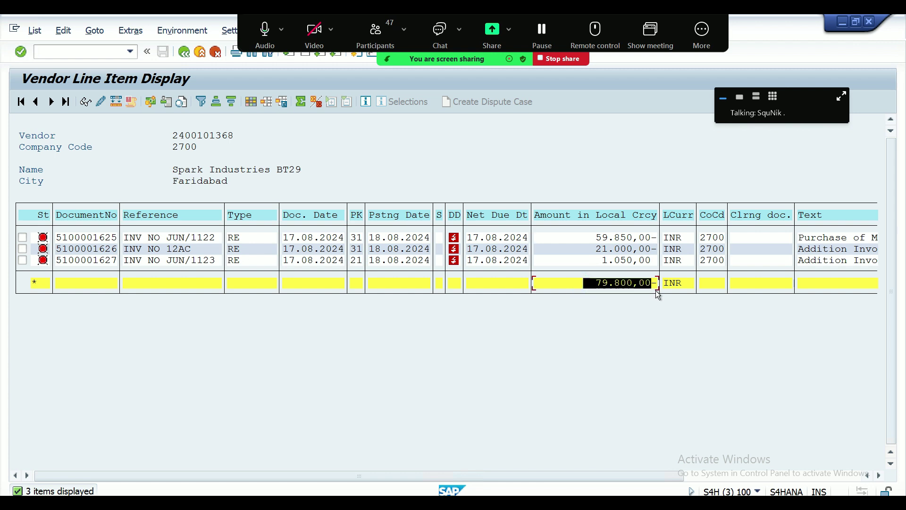
{"action": "key", "text": "ctrl+c"}
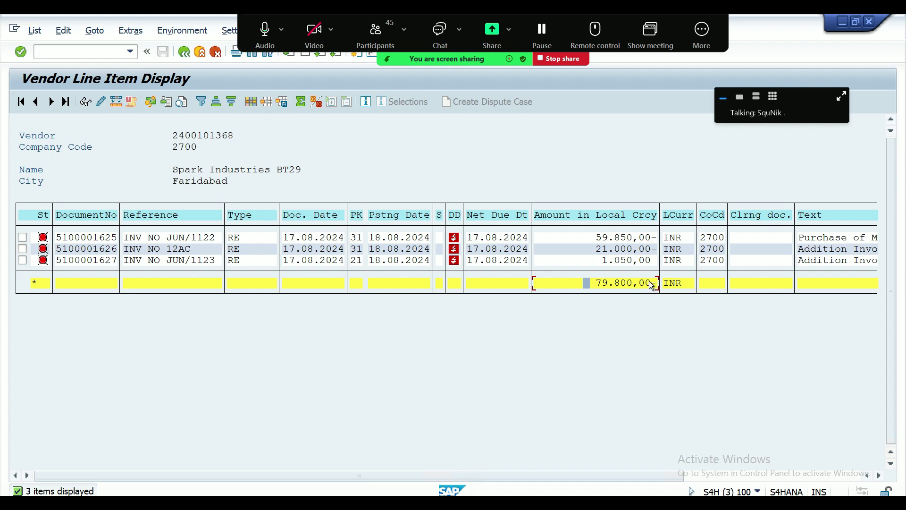
{"action": "left_click", "coordinate": [364, 38]}
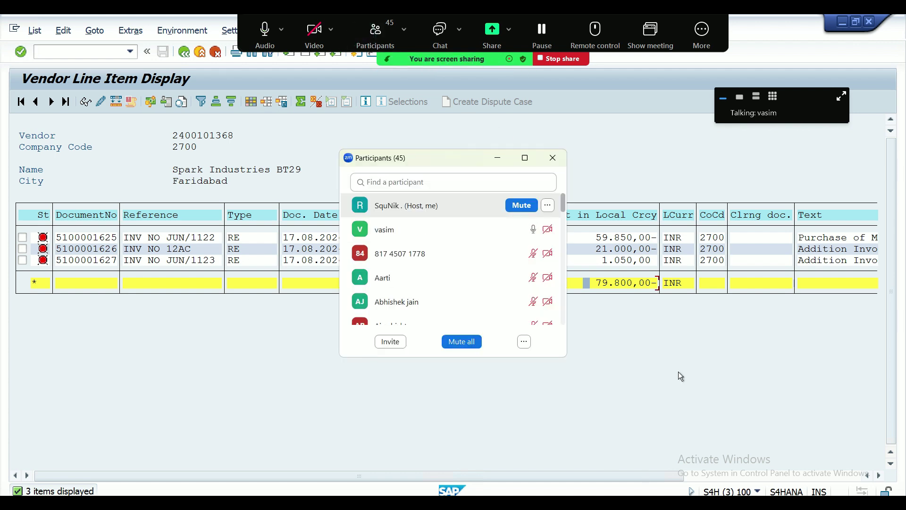
{"action": "left_click", "coordinate": [499, 159]}
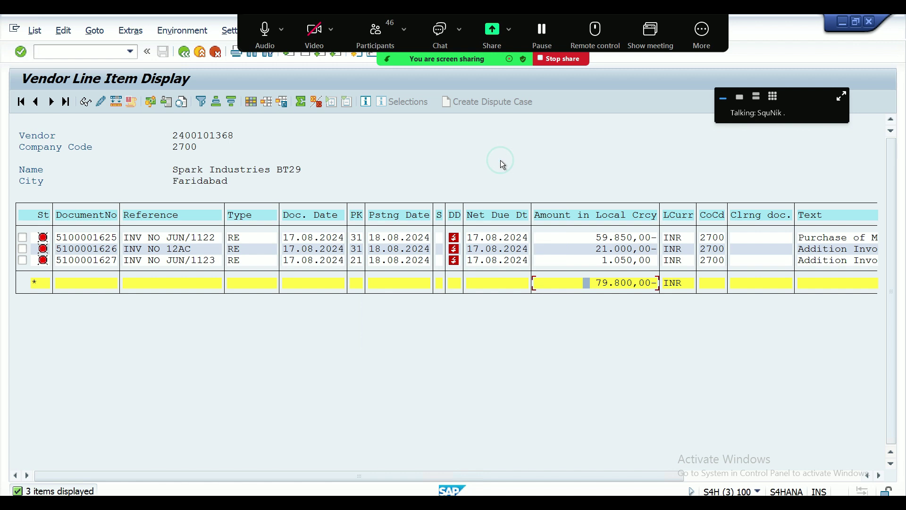
- Switch to the P2P Notes presentation in PowerPoint and show slide 166 with the original Spark Industries invoice
{"action": "left_click_drag", "start_coordinate": [551, 24], "coordinate": [574, 66]}
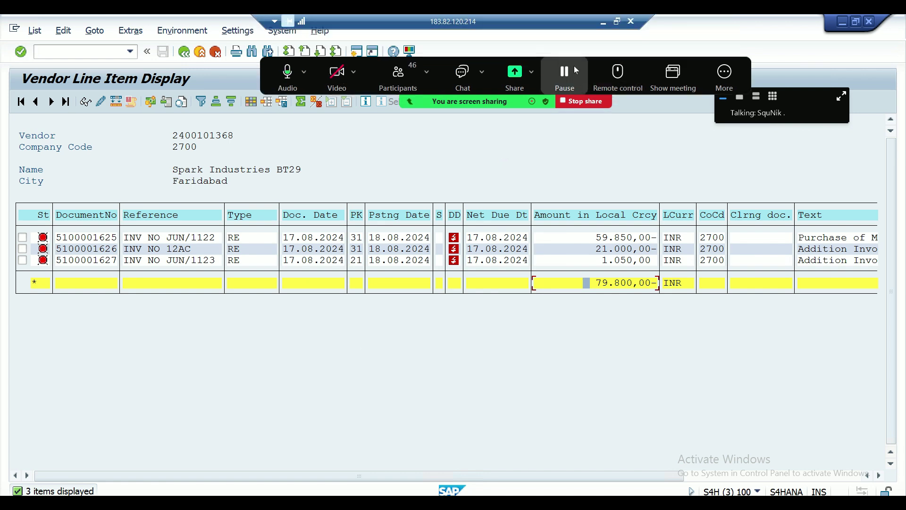
{"action": "left_click", "coordinate": [604, 23]}
{"action": "left_click", "coordinate": [85, 263]}
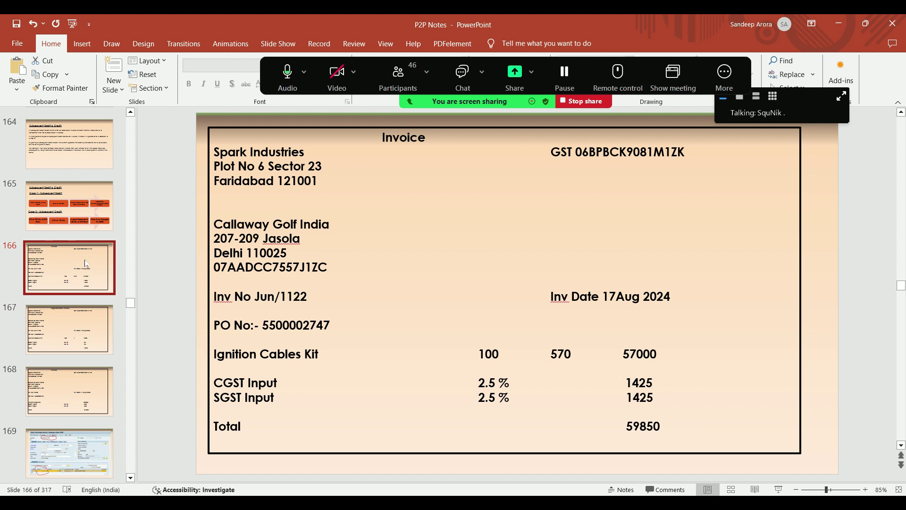
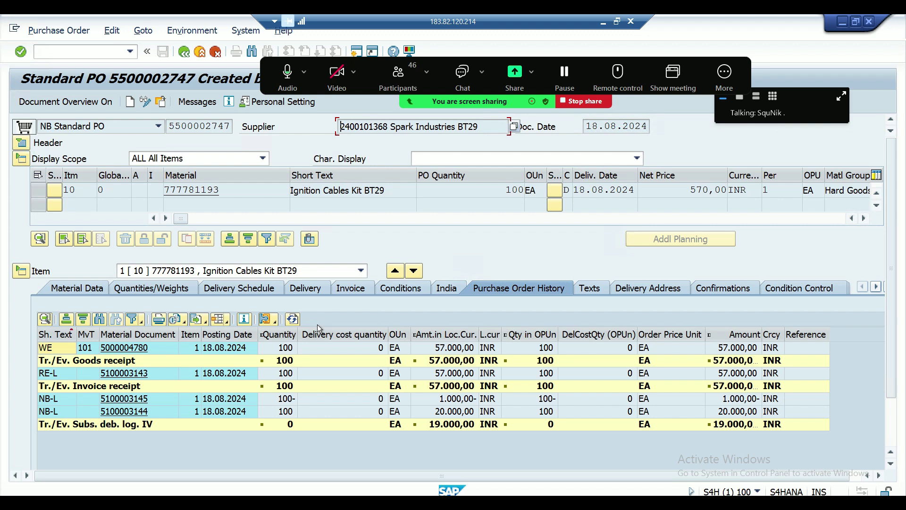
- Examine the Spark Industries purchase order's organizational data, and compare the item's pricing conditions with its purchase order history
{"action": "left_click", "coordinate": [21, 142]}
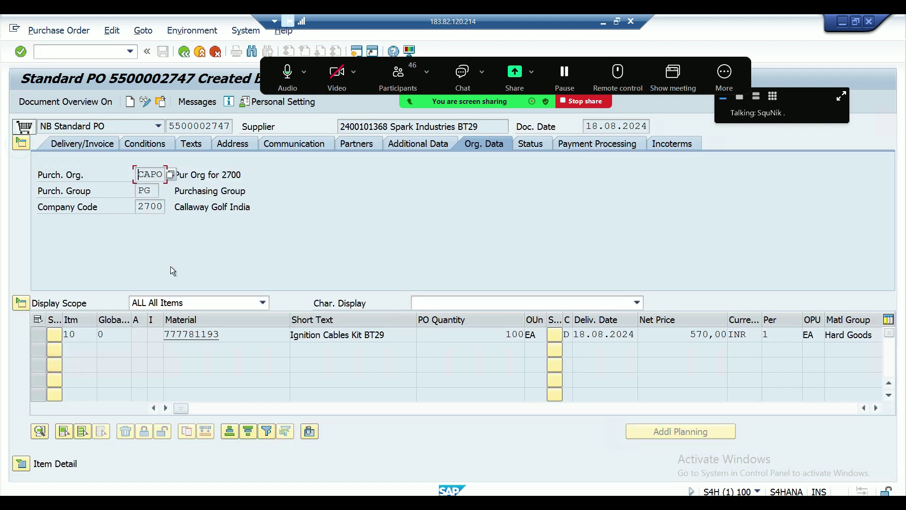
{"action": "left_click", "coordinate": [21, 463]}
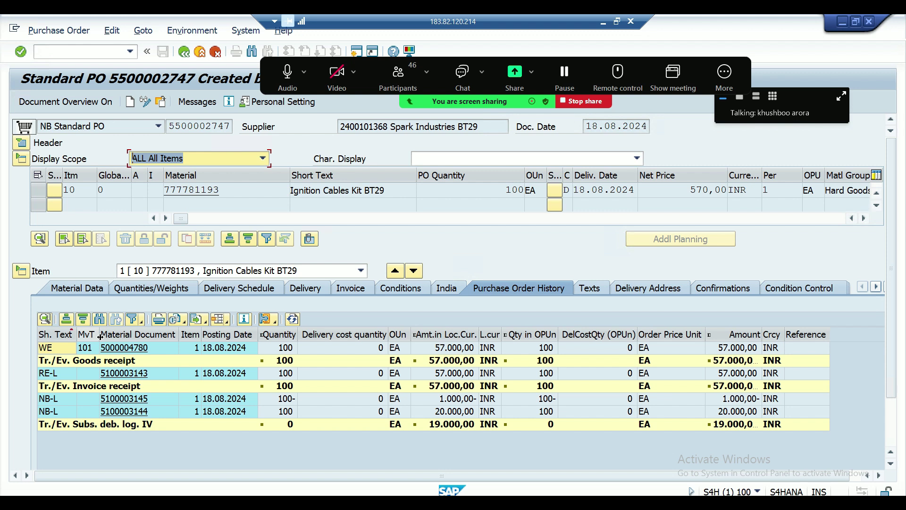
{"action": "left_click", "coordinate": [23, 273]}
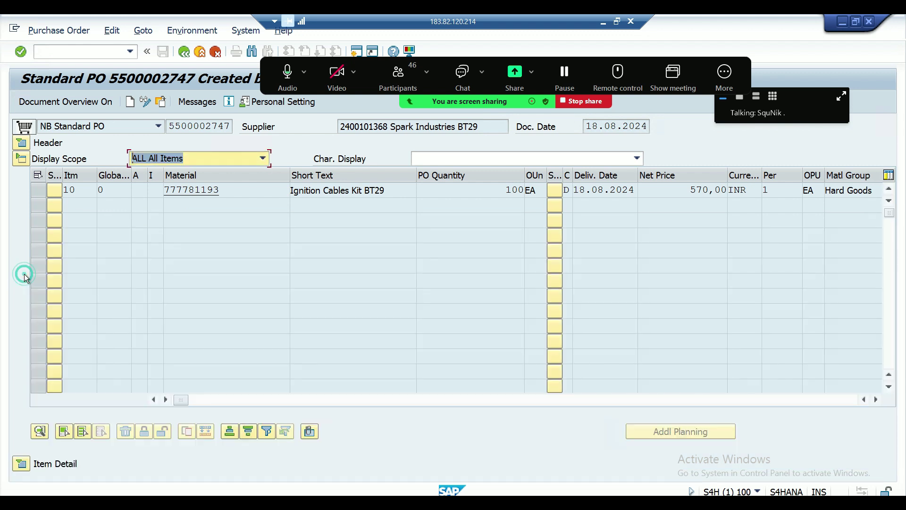
{"action": "left_click", "coordinate": [21, 463]}
{"action": "left_click", "coordinate": [411, 287]}
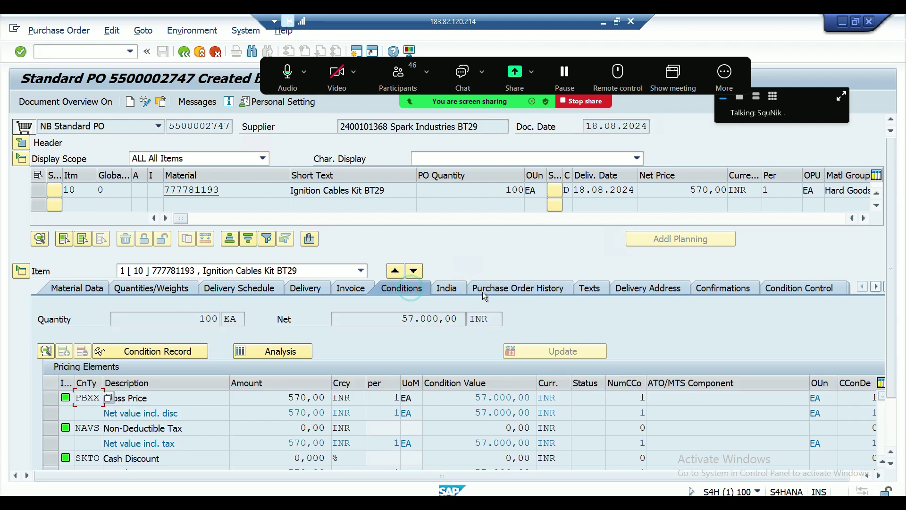
{"action": "left_click", "coordinate": [495, 288]}
{"action": "left_click", "coordinate": [409, 287]}
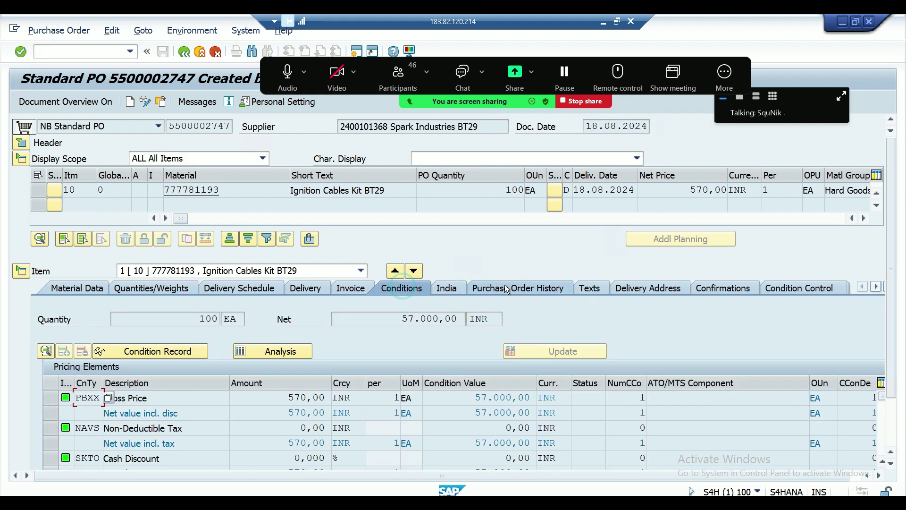
{"action": "left_click", "coordinate": [505, 288]}
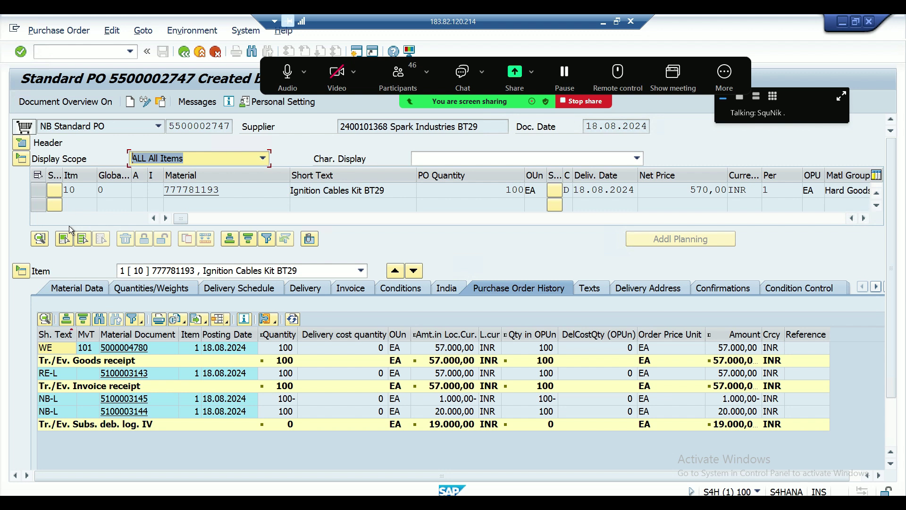
- Switch to PowerPoint and review the supplementary invoice slides and the subsequent debit and subsequent credit posting screenshots on slides 169 to 171
{"action": "left_click", "coordinate": [602, 21]}
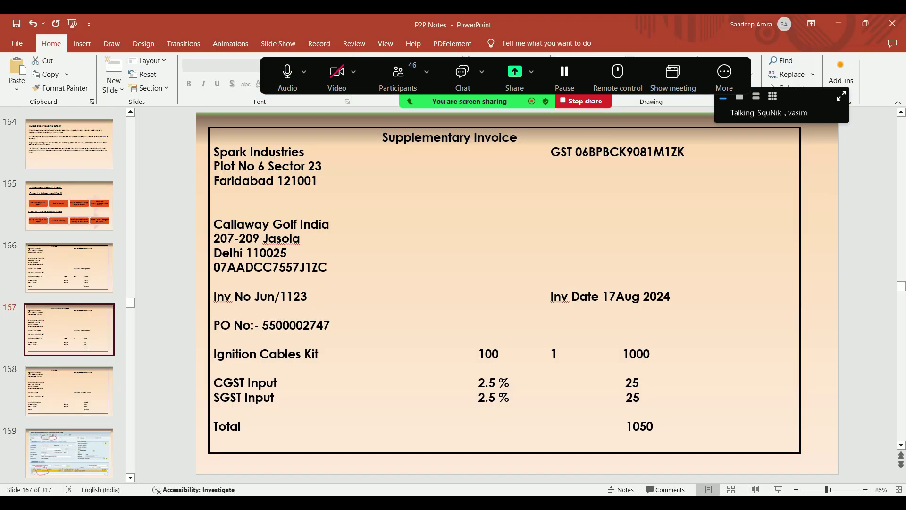
{"action": "left_click", "coordinate": [51, 416]}
{"action": "key", "text": "Down"}
{"action": "key", "text": "Down"}
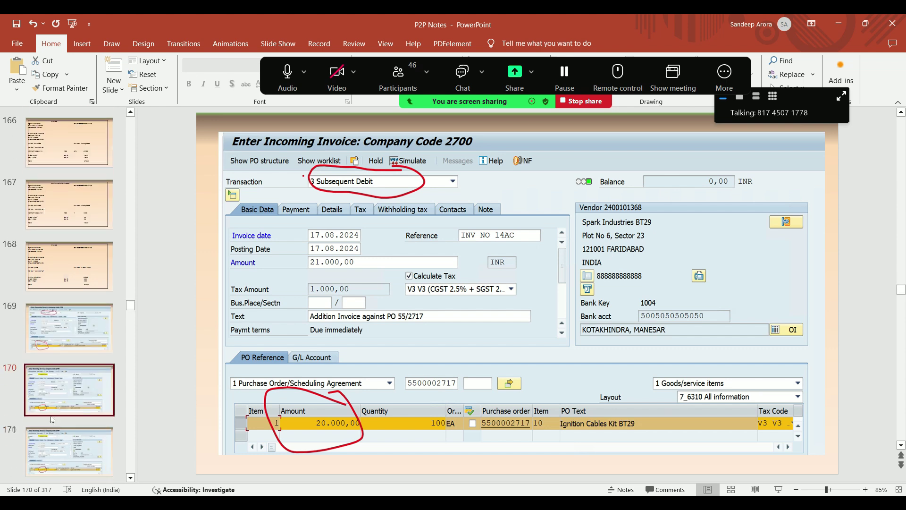
{"action": "key", "text": "Down"}
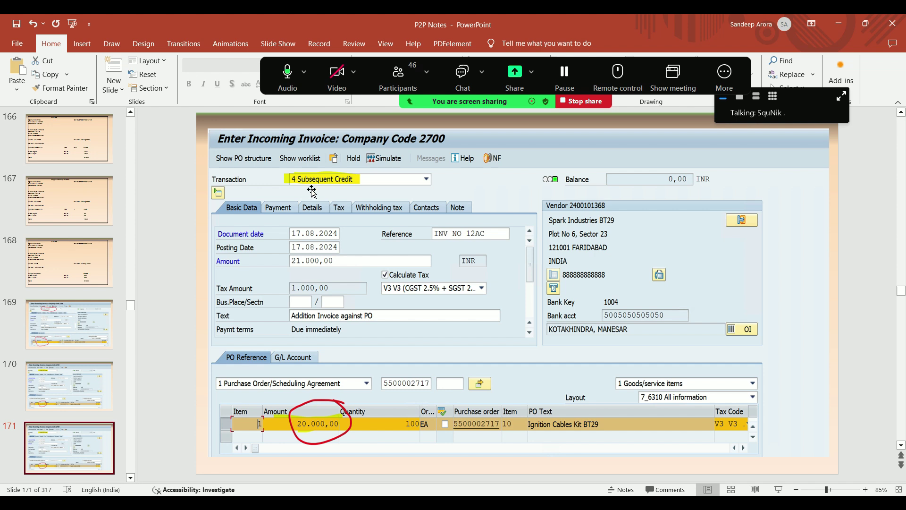
{"action": "left_click", "coordinate": [94, 317]}
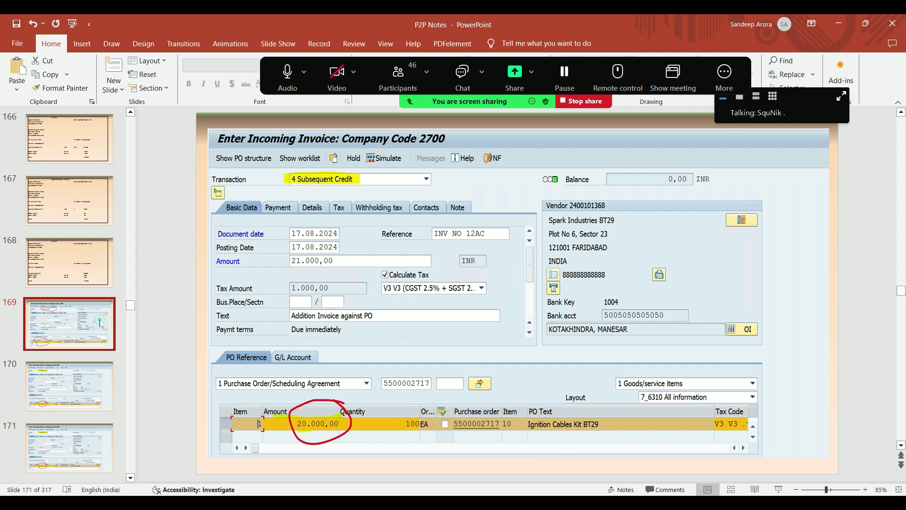
{"action": "left_click", "coordinate": [76, 391]}
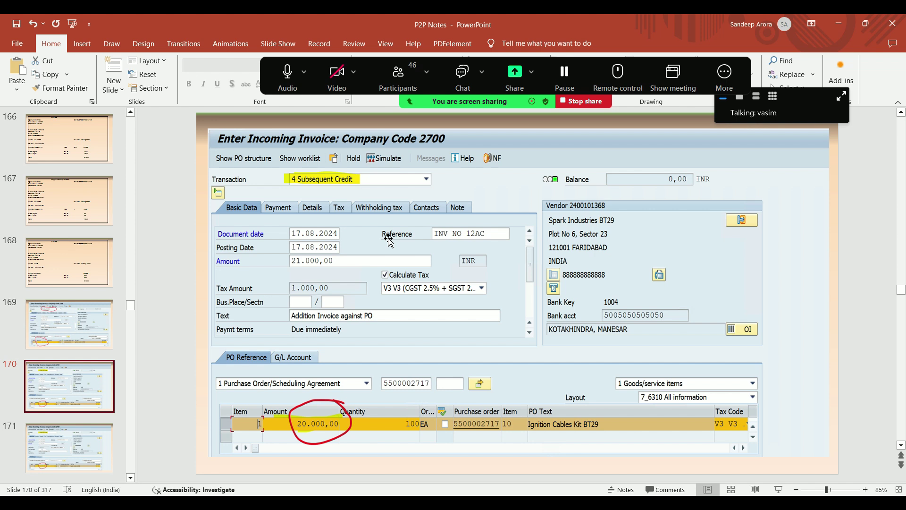
{"action": "left_click", "coordinate": [398, 76]}
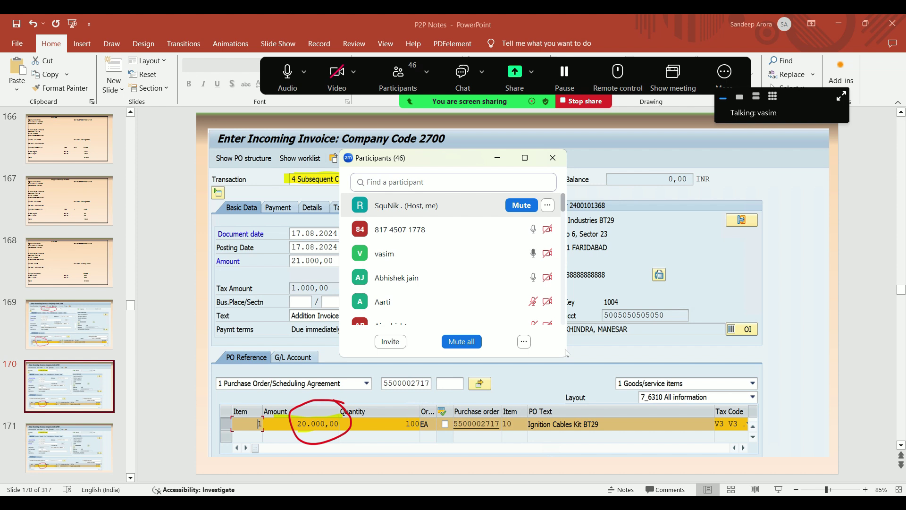
{"action": "left_click", "coordinate": [498, 158]}
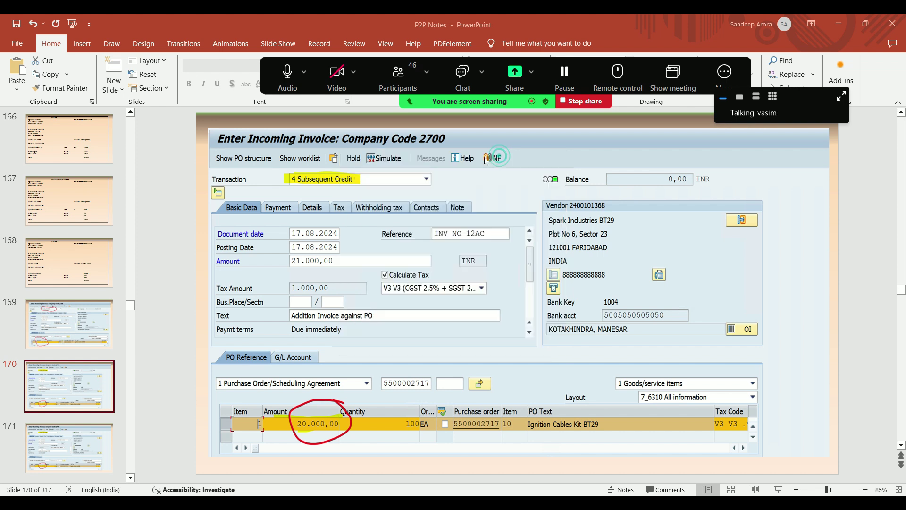
{"action": "left_click", "coordinate": [87, 335]}
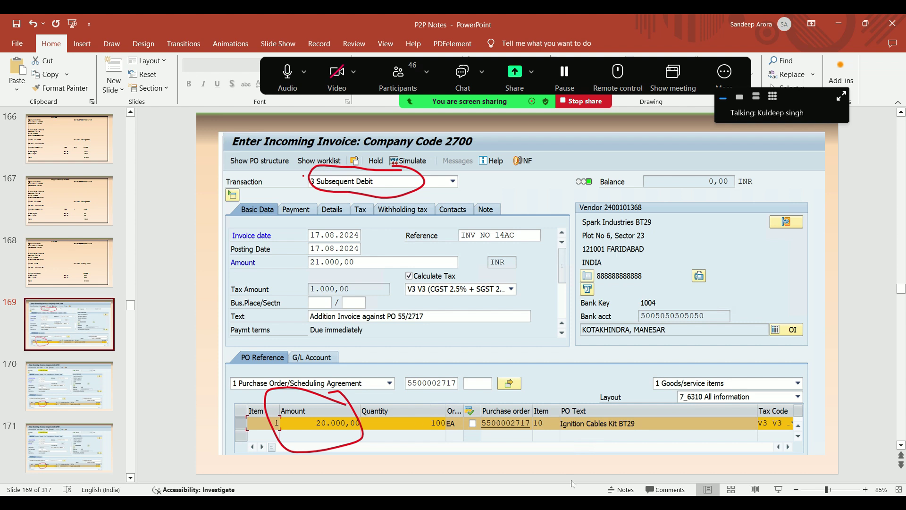
- Switch back to SAP, check the purchase order item's delivery date, and open MIGO in a new session
{"action": "left_click", "coordinate": [525, 439]}
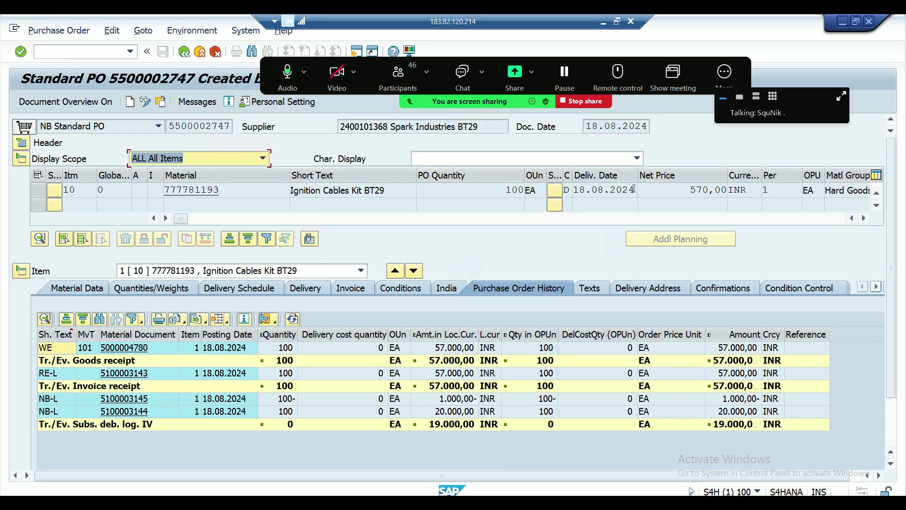
{"action": "left_click_drag", "start_coordinate": [633, 189], "coordinate": [579, 189]}
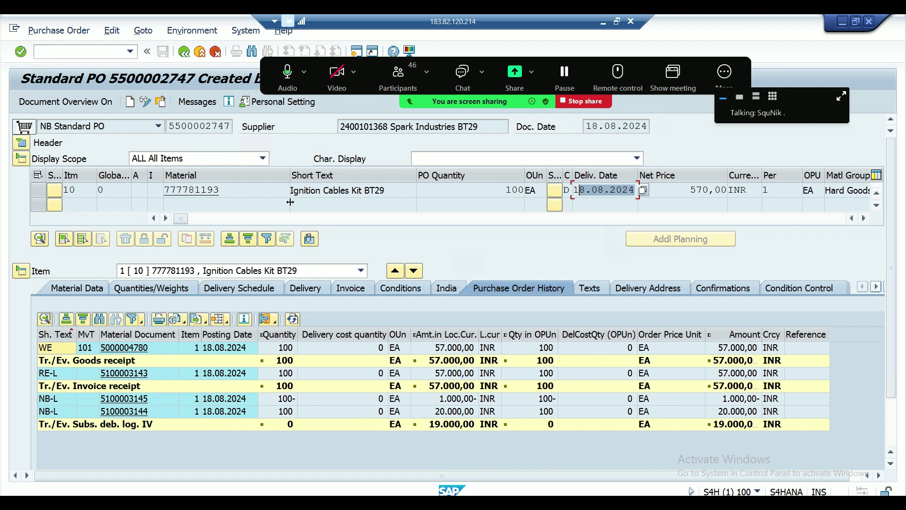
{"action": "key", "text": "ctrl+slash"}
{"action": "type", "text": "/omigo"}
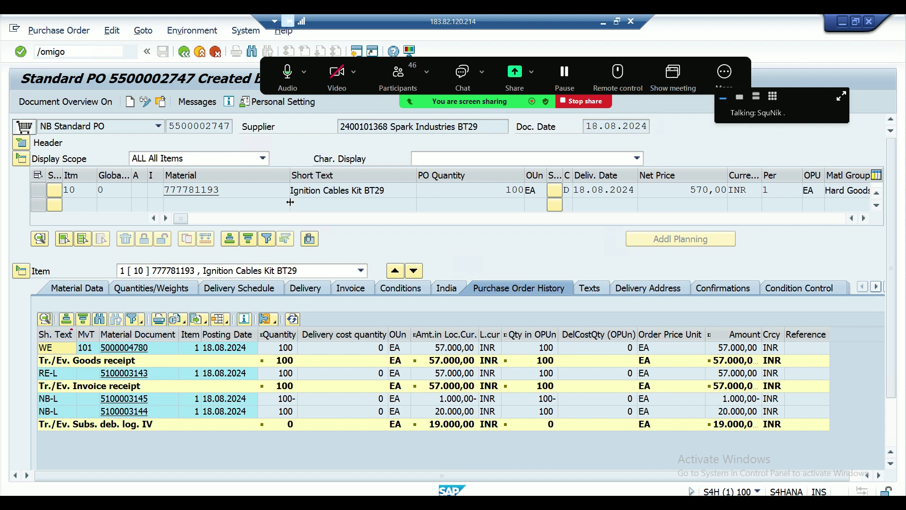
{"action": "key", "text": "Return"}
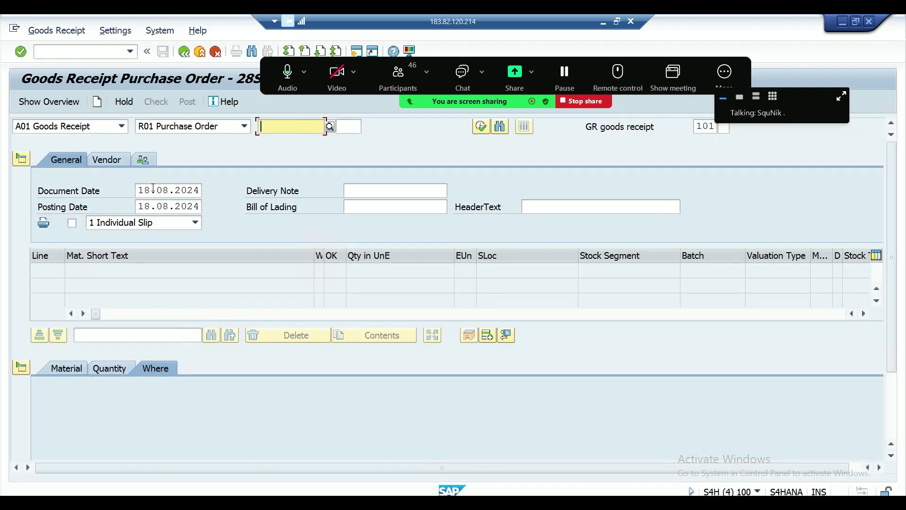
- Examine the document date of the new purchase order goods receipt
{"action": "left_click", "coordinate": [142, 189]}
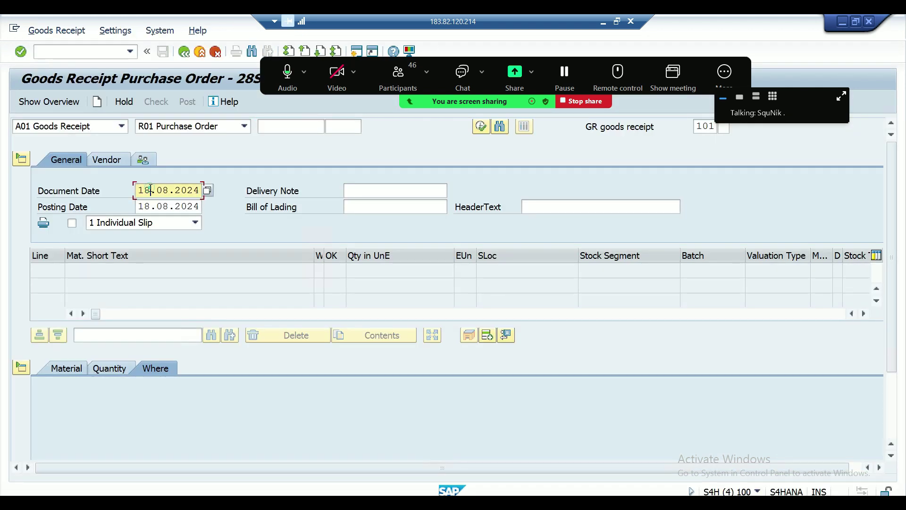
{"action": "left_click_drag", "start_coordinate": [137, 190], "coordinate": [206, 189]}
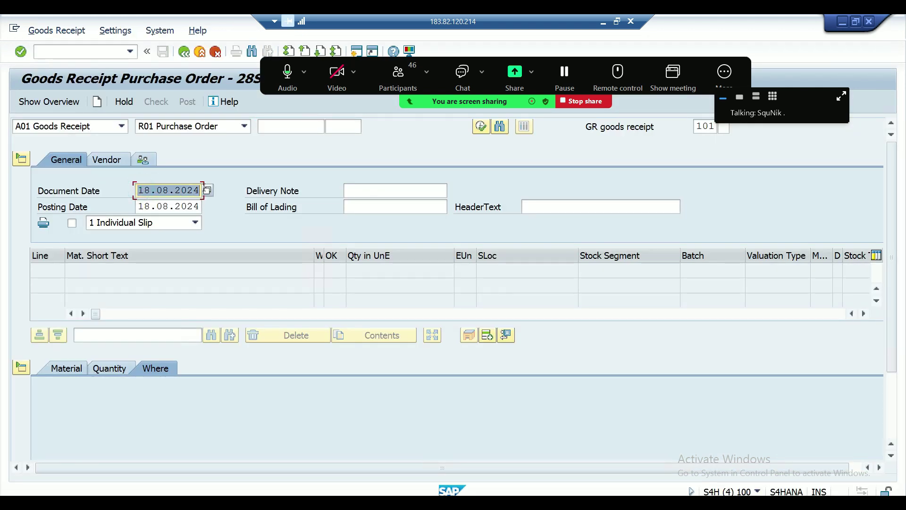
{"action": "left_click", "coordinate": [206, 190]}
{"action": "key", "text": "alt+Tab"}
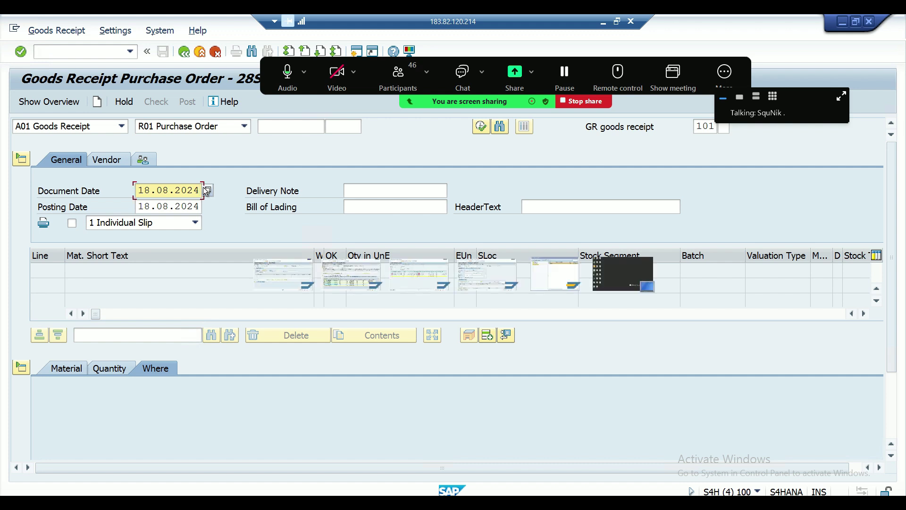
{"action": "key", "text": "alt+Tab"}
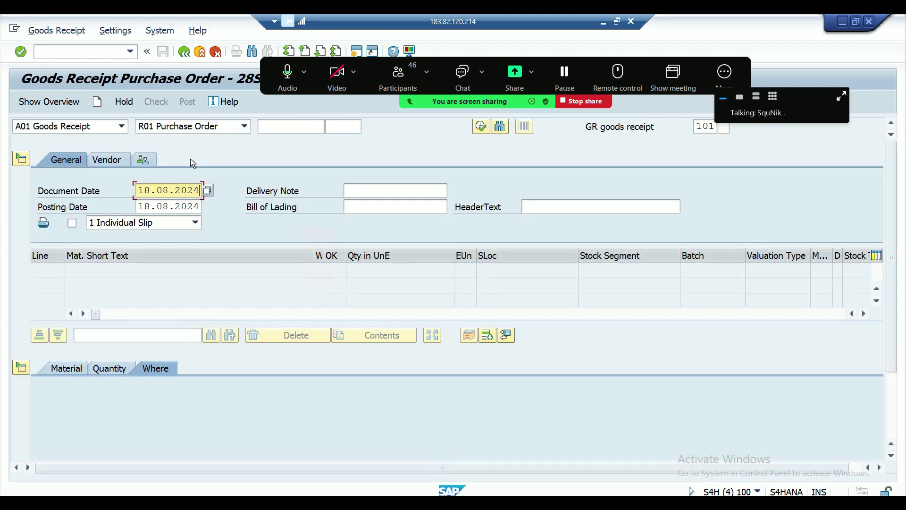
{"action": "left_click_drag", "start_coordinate": [137, 191], "coordinate": [200, 191]}
{"action": "left_click", "coordinate": [396, 84]}
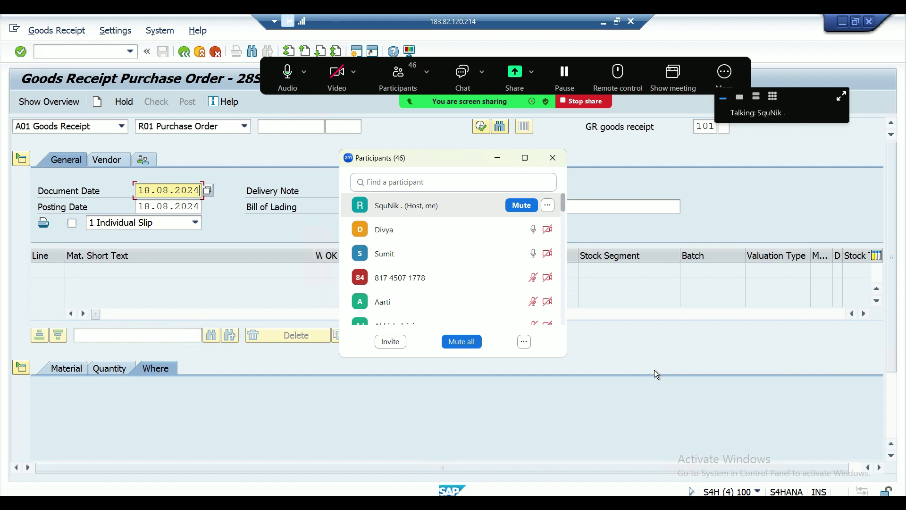
{"action": "left_click", "coordinate": [500, 159]}
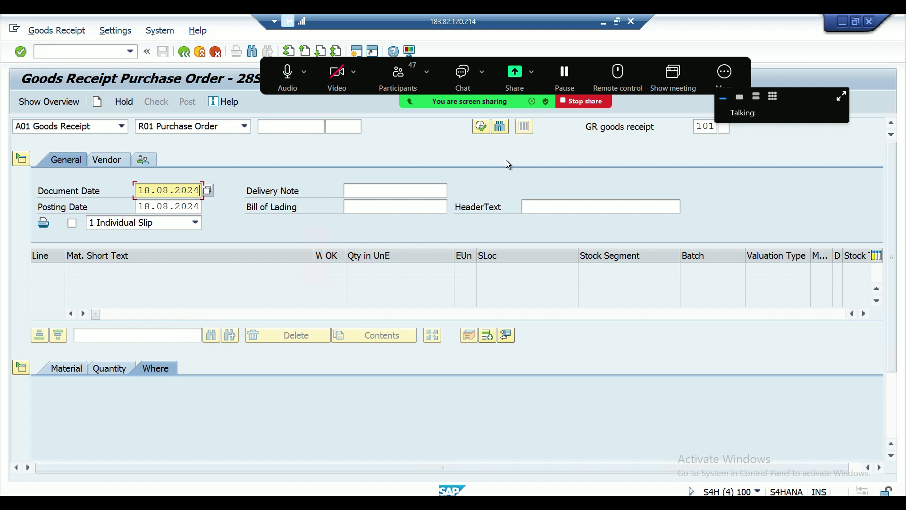
{"action": "left_click", "coordinate": [397, 76]}
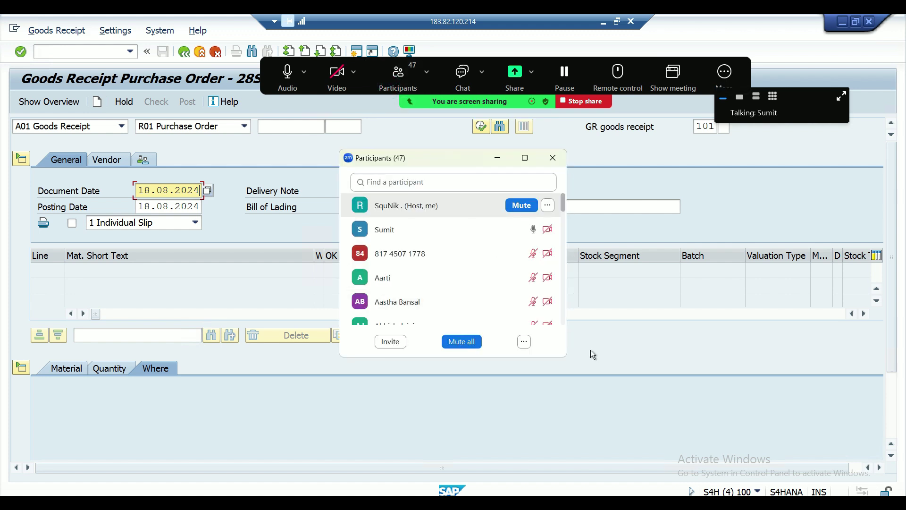
{"action": "left_click", "coordinate": [505, 158]}
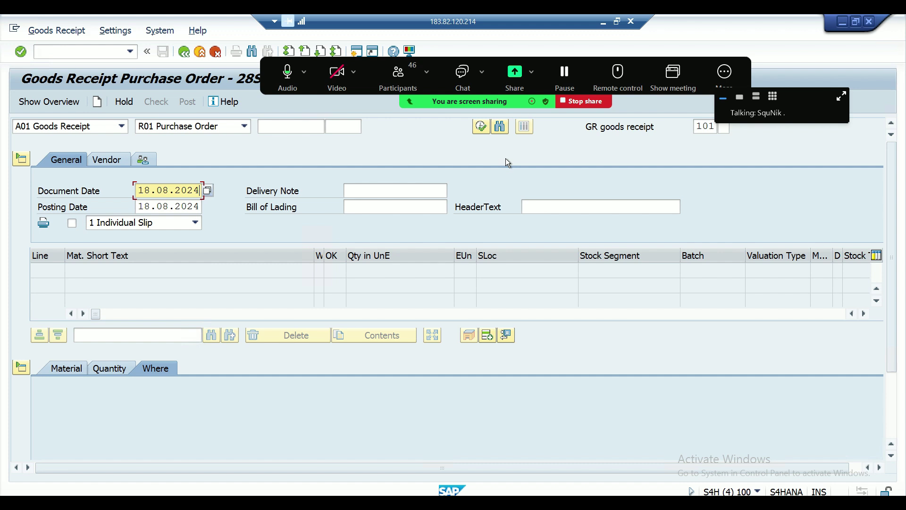
{"action": "left_click", "coordinate": [401, 76]}
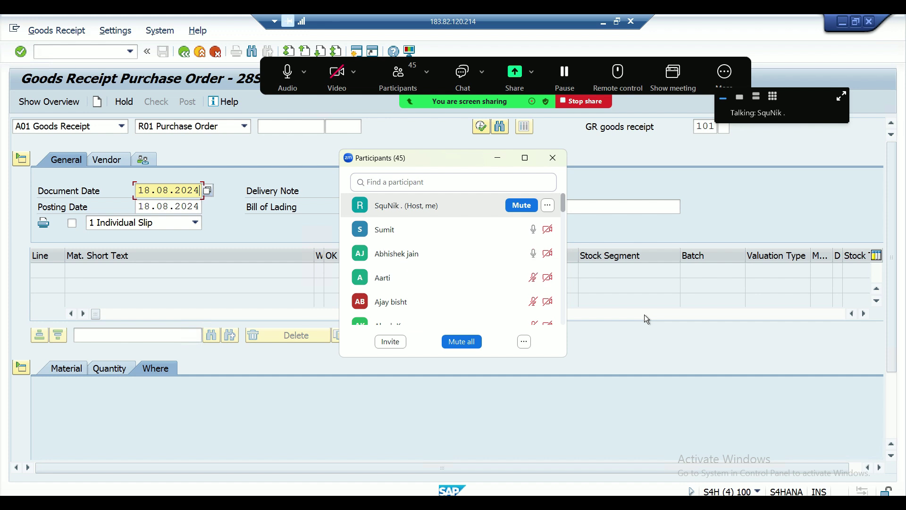
{"action": "left_click", "coordinate": [644, 314]}
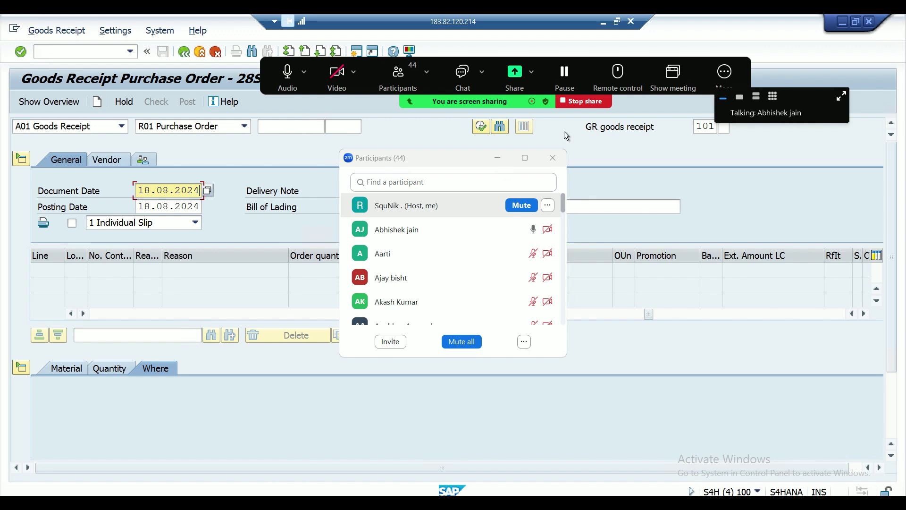
- Switch to PowerPoint and go through the remaining subsequent credit slides to slide 174, "Next Topic:- TDS Entries"
{"action": "left_click", "coordinate": [603, 22]}
{"action": "left_click", "coordinate": [63, 392]}
{"action": "key", "text": "Down"}
{"action": "key", "text": "Down"}
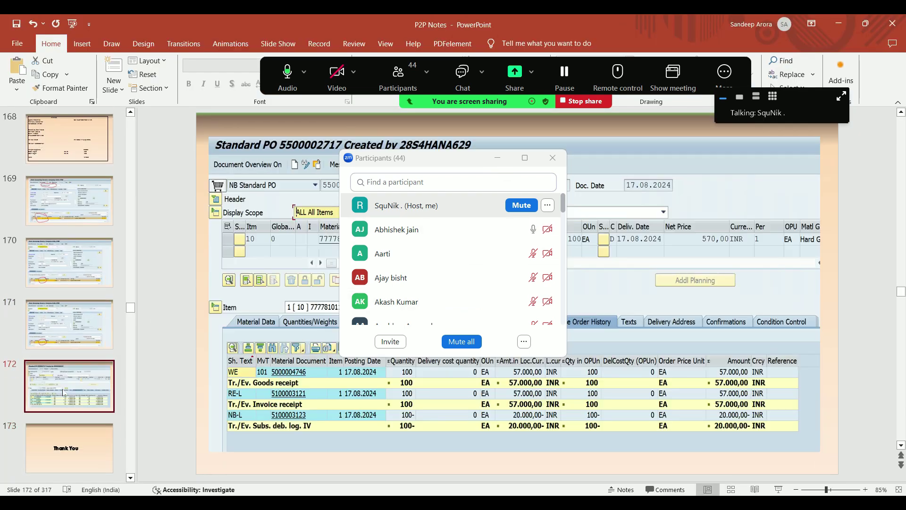
{"action": "key", "text": "Down"}
{"action": "key", "text": "Down"}
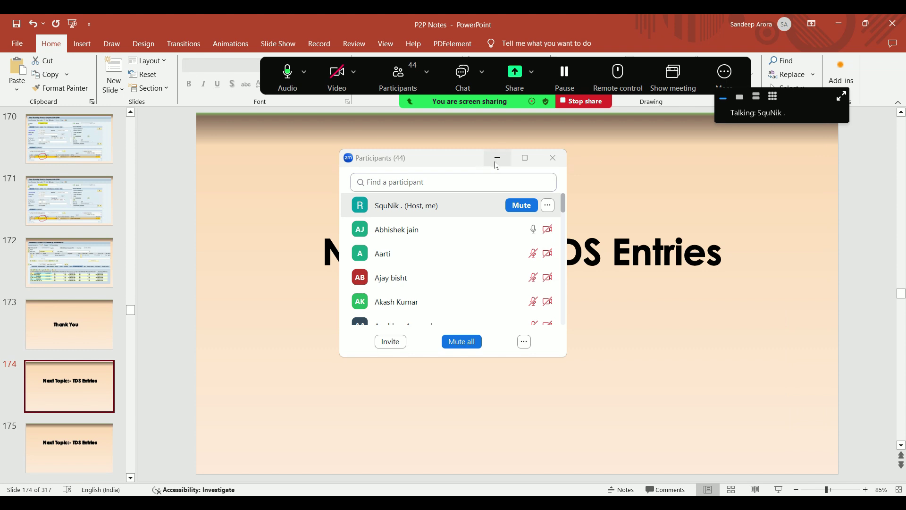
{"action": "left_click", "coordinate": [497, 159]}
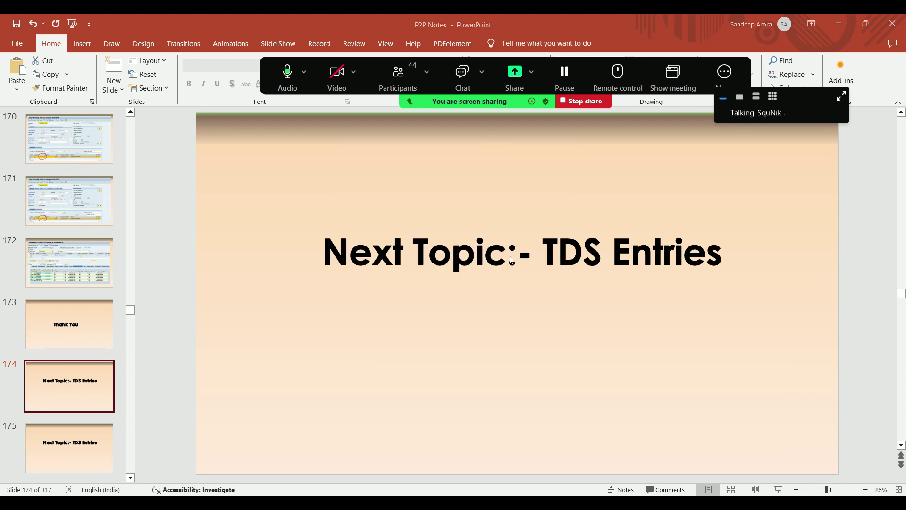